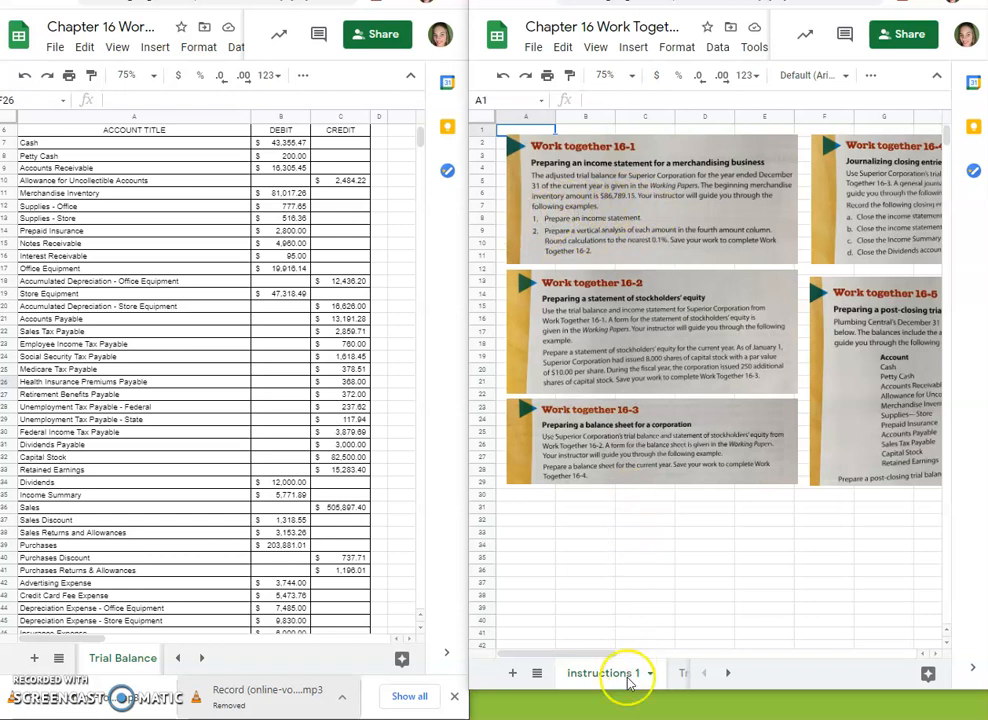
Step: Open the Income Statement sheet of the work-together workbook and enter Superior Corporation as the company name in row 2
{"action": "left_click", "coordinate": [727, 676]}
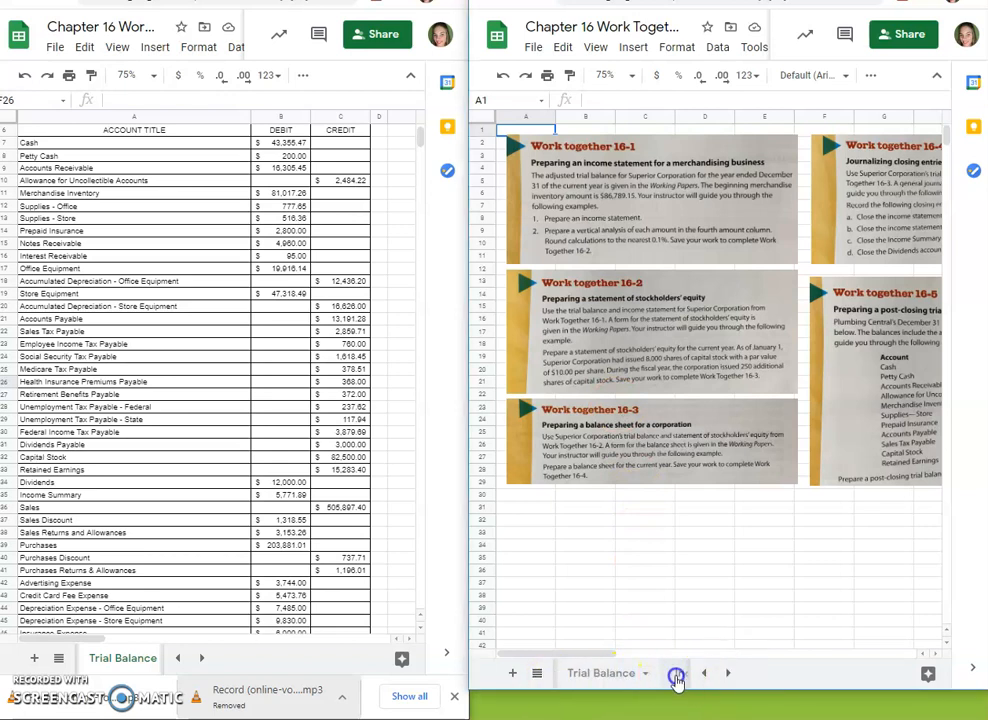
{"action": "left_click", "coordinate": [673, 676]}
{"action": "left_click_drag", "start_coordinate": [646, 690], "coordinate": [646, 719]}
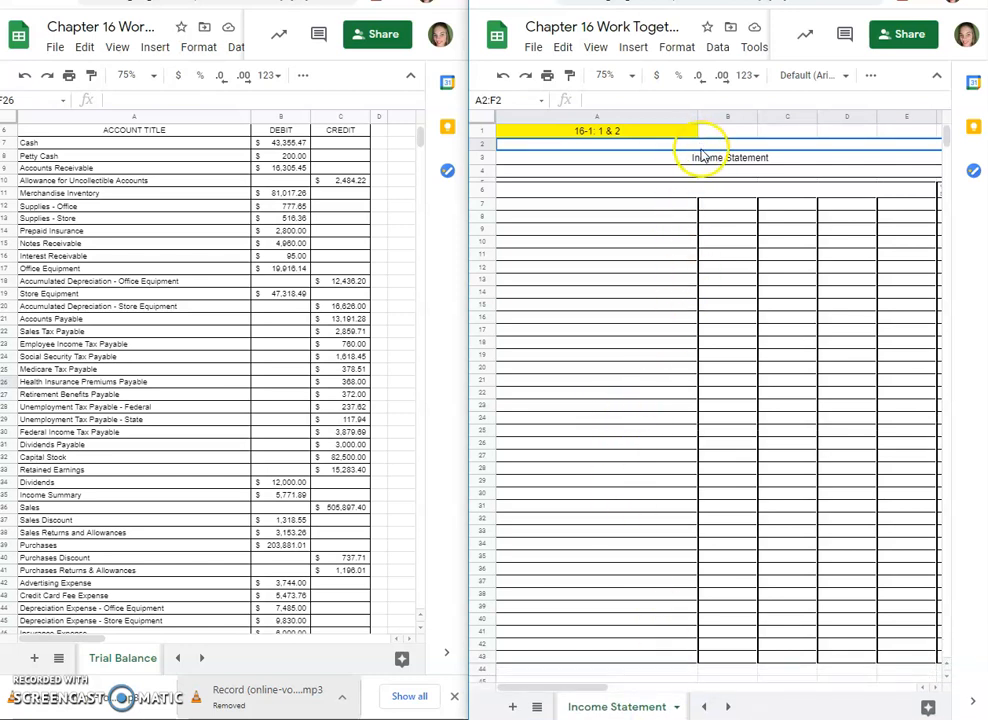
{"action": "type", "text": "S"}
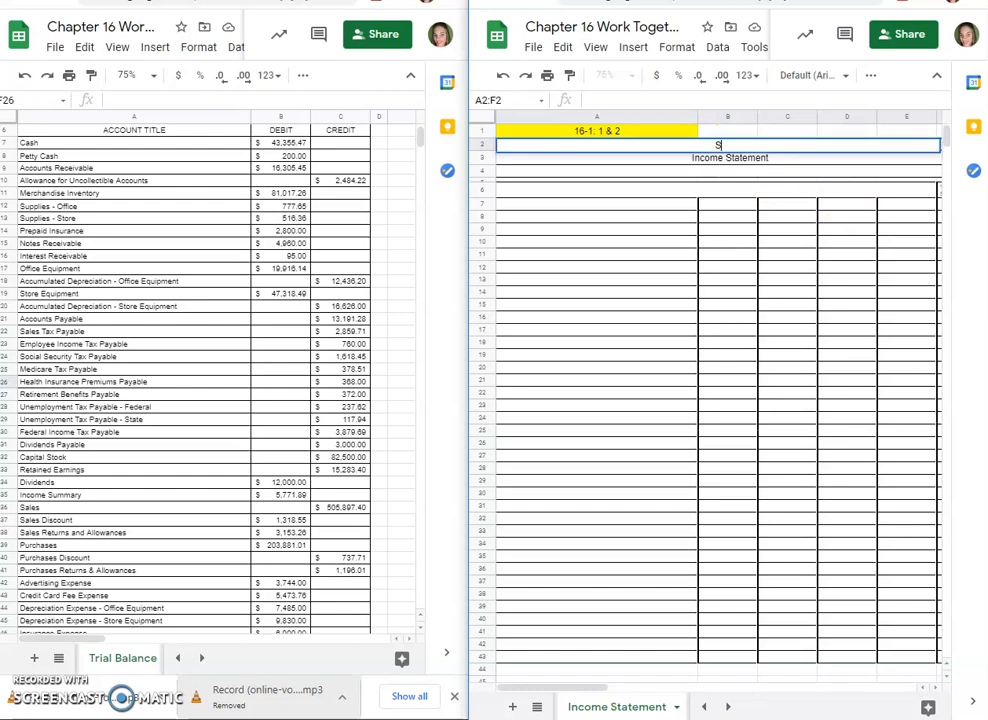
{"action": "type", "text": "uperior Corporation"}
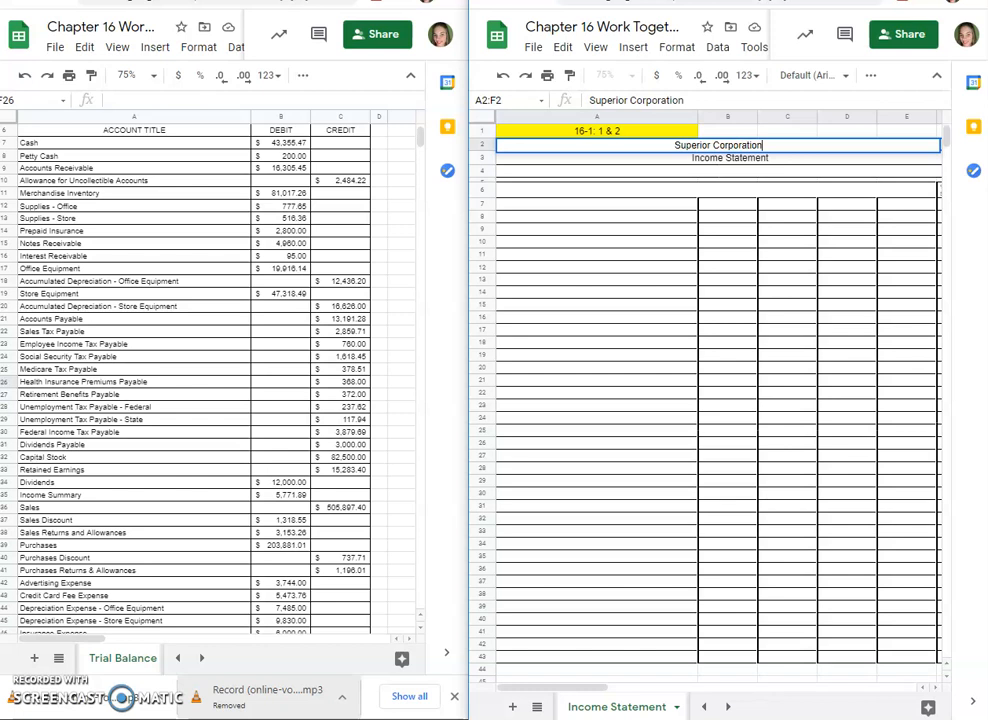
{"action": "key", "text": "Return"}
Step: Enter the heading date line "For the year ended December 31, 20XX" in row 4
{"action": "key", "text": "Down"}
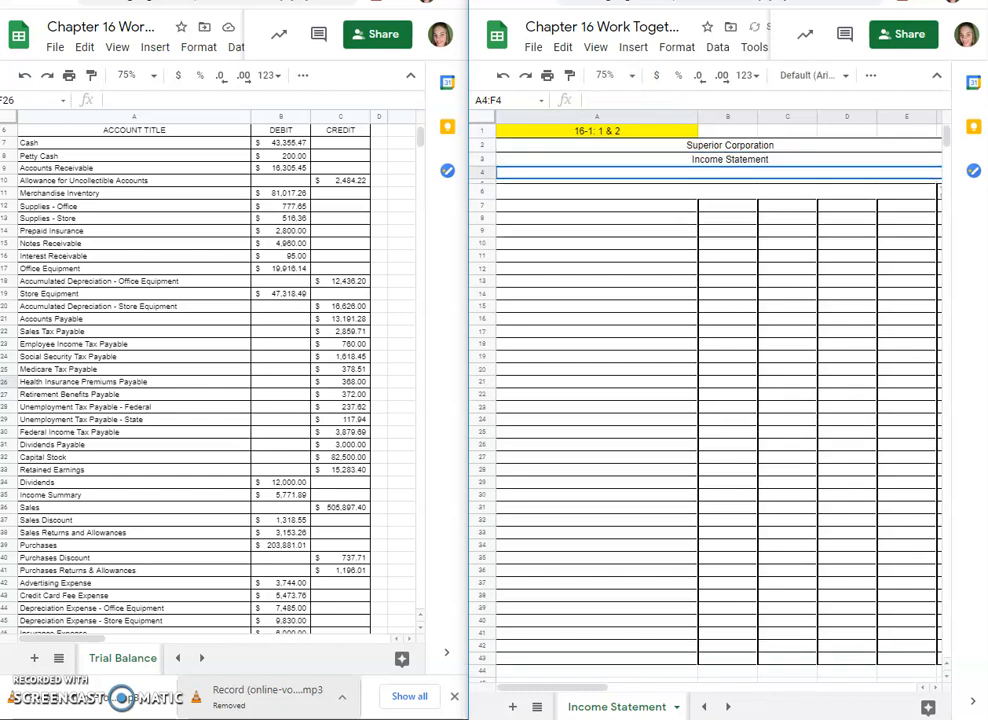
{"action": "type", "text": "For the year ended December 231"}
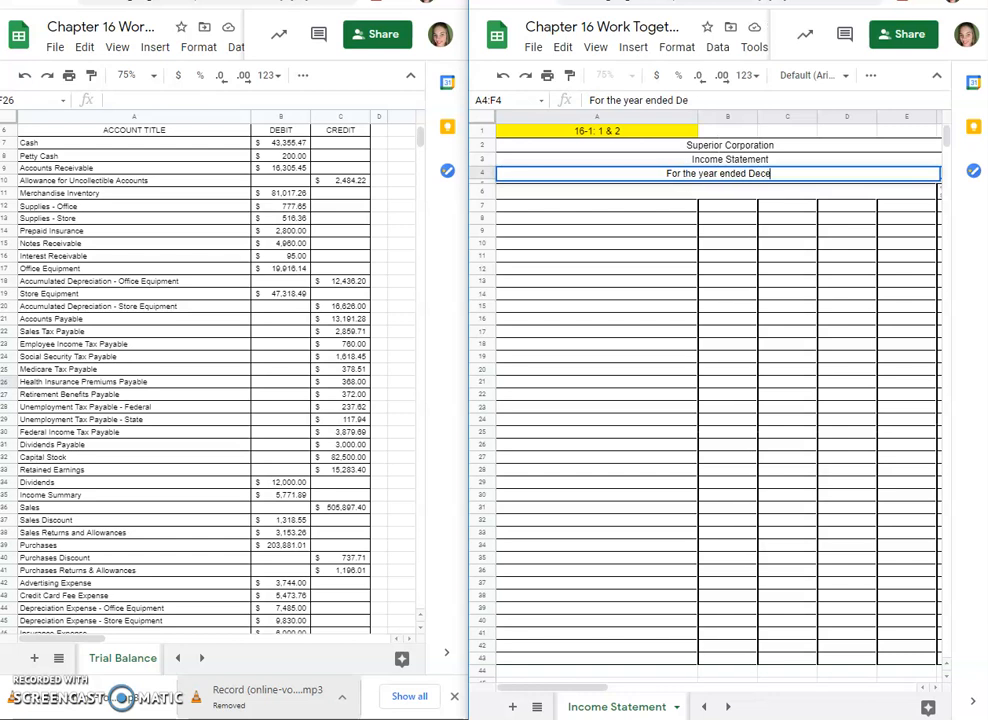
{"action": "key", "text": "BackSpace"}
{"action": "key", "text": "BackSpace"}
{"action": "key", "text": "BackSpace"}
{"action": "type", "text": "31"}
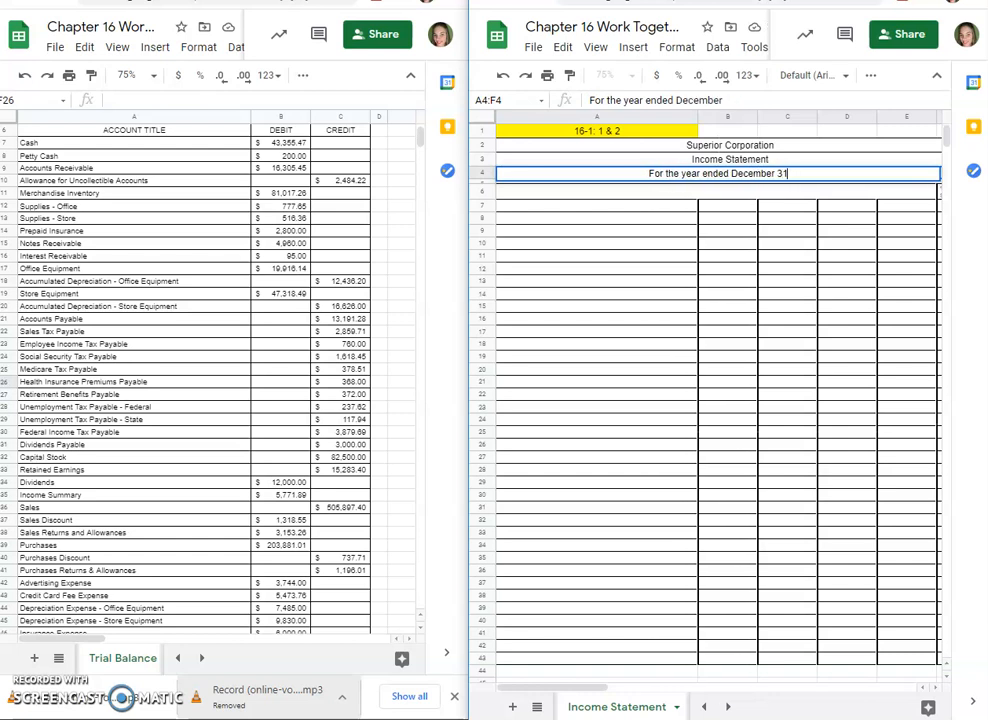
{"action": "type", "text": ", 20"}
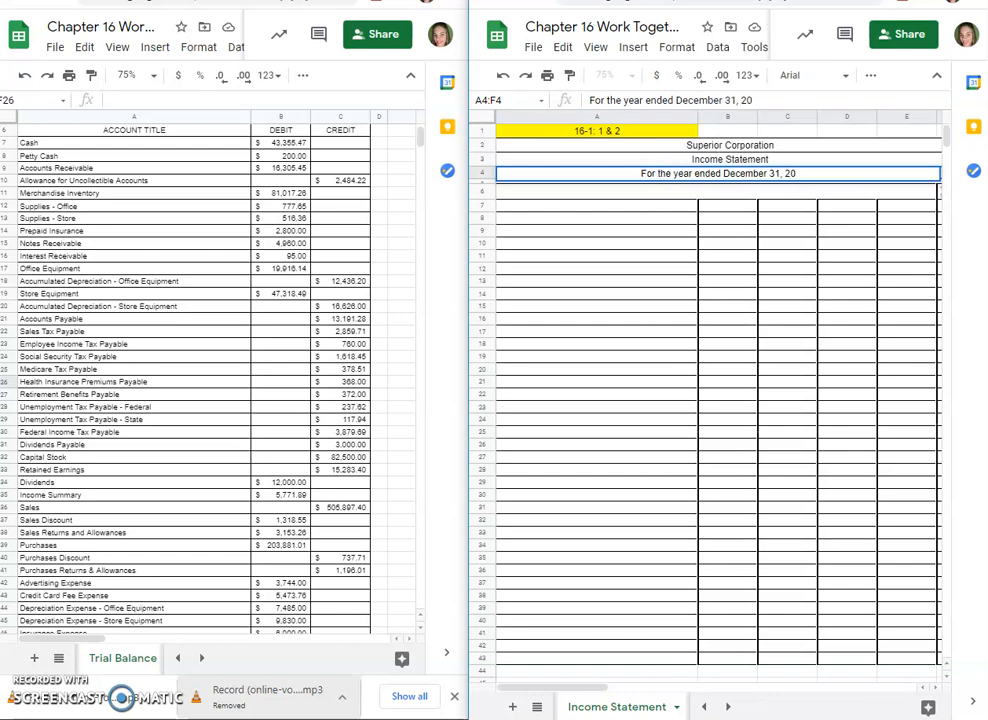
{"action": "type", "text": "XX"}
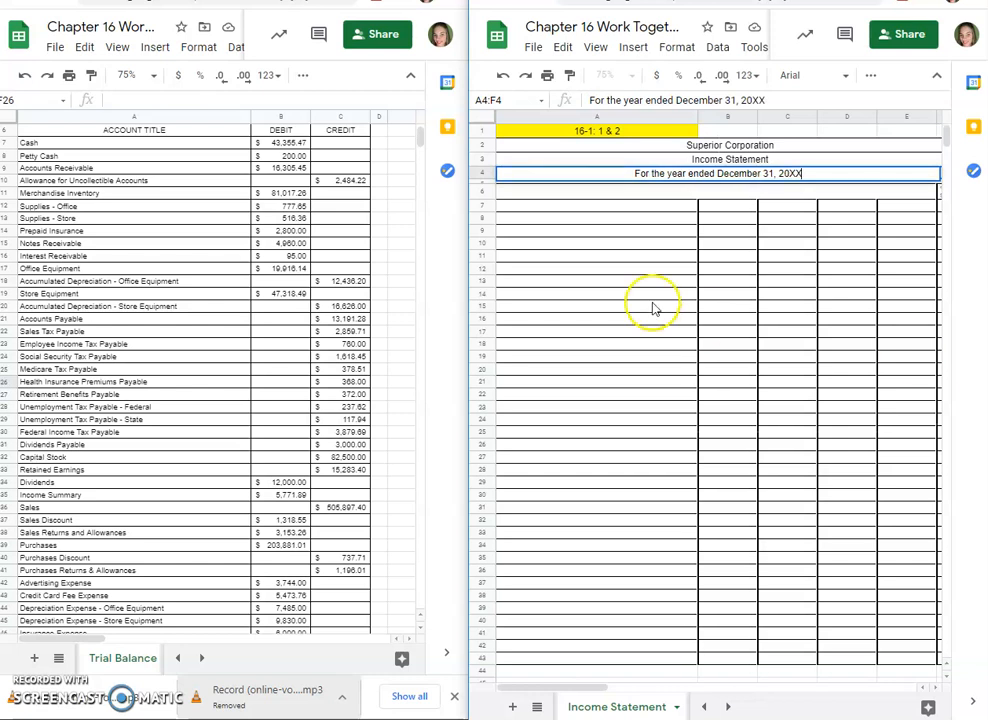
{"action": "left_click", "coordinate": [497, 254]}
Step: Label A7 Operating Revenue and A8 Sales, with Sales indented
{"action": "left_click", "coordinate": [594, 208]}
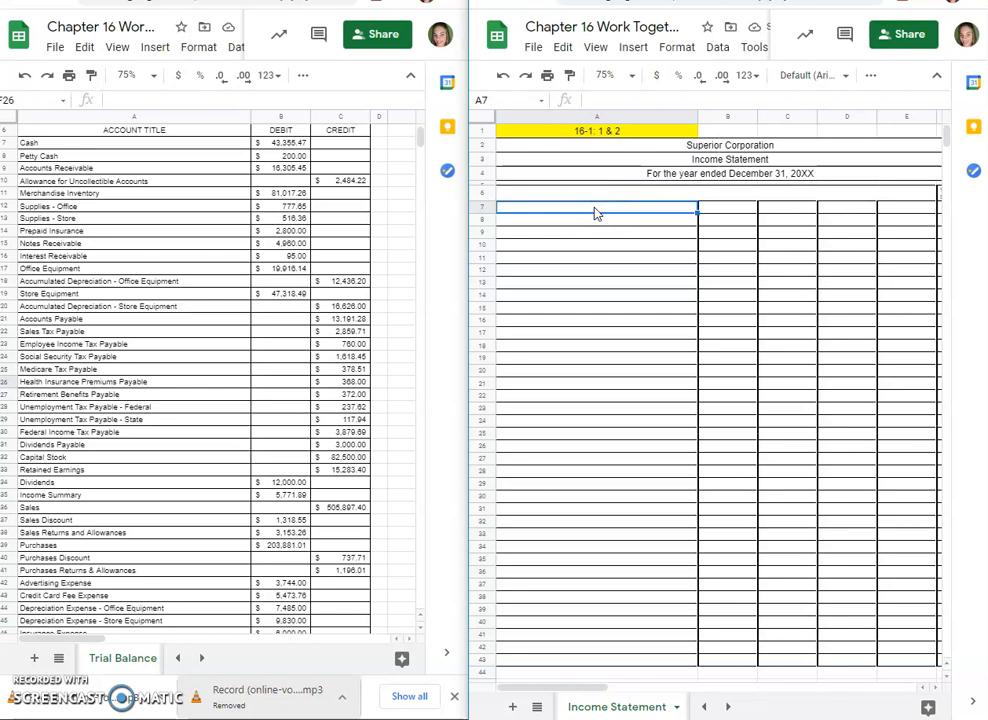
{"action": "type", "text": "Opera"}
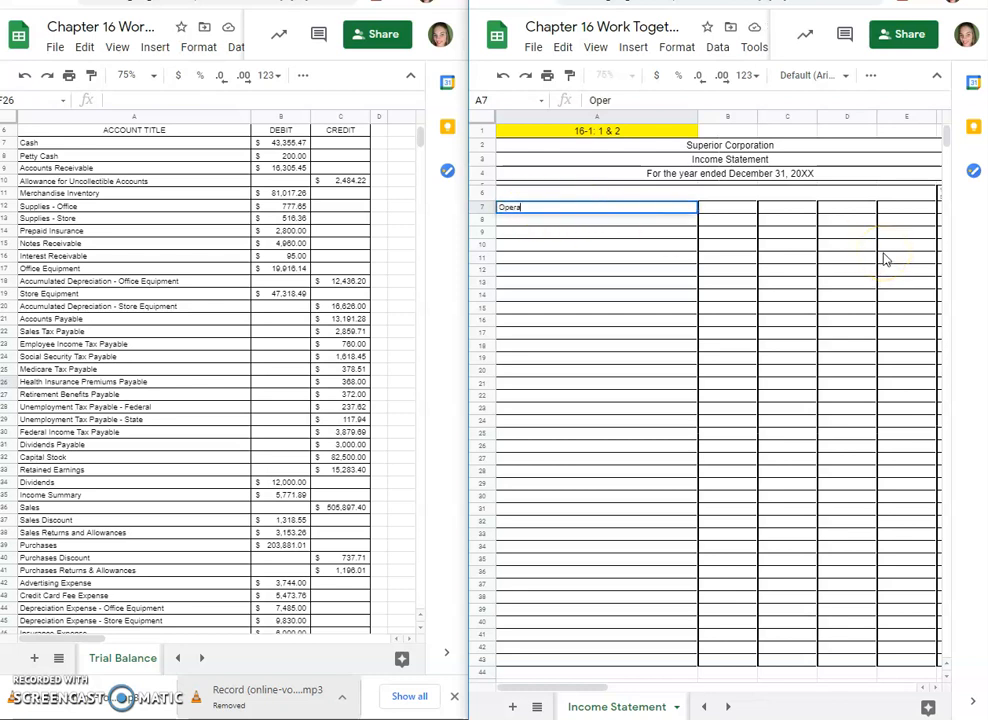
{"action": "type", "text": "ting Revenue"}
{"action": "key", "text": "Return"}
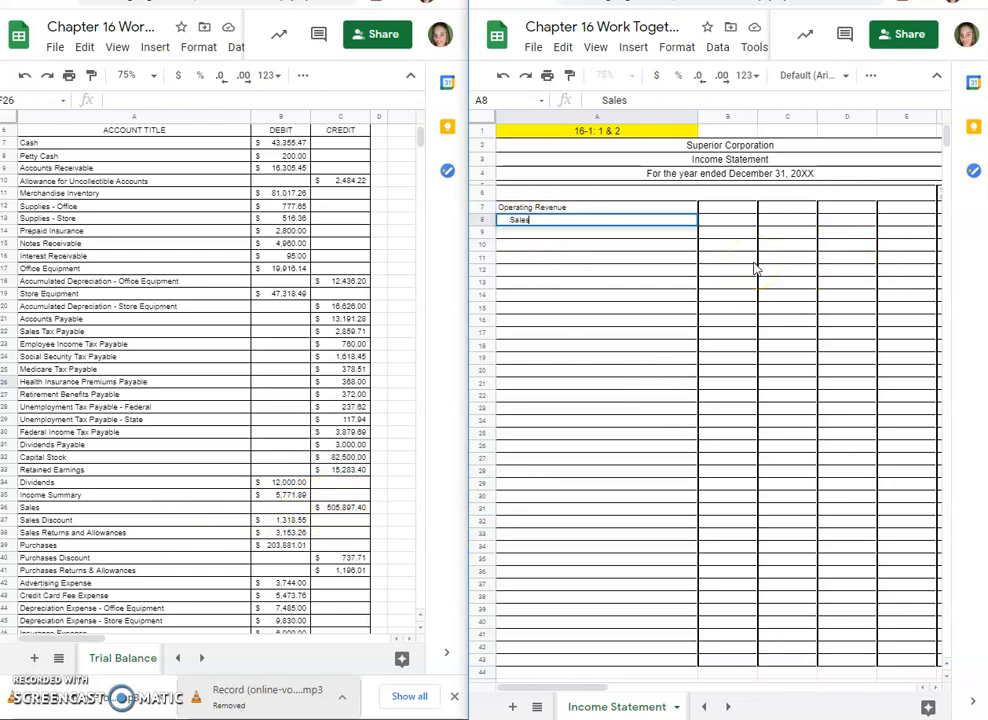
{"action": "type", "text": "Sales"}
Step: Copy the Sales credit balance from the trial balance into D8 of the income statement
{"action": "left_click", "coordinate": [859, 226]}
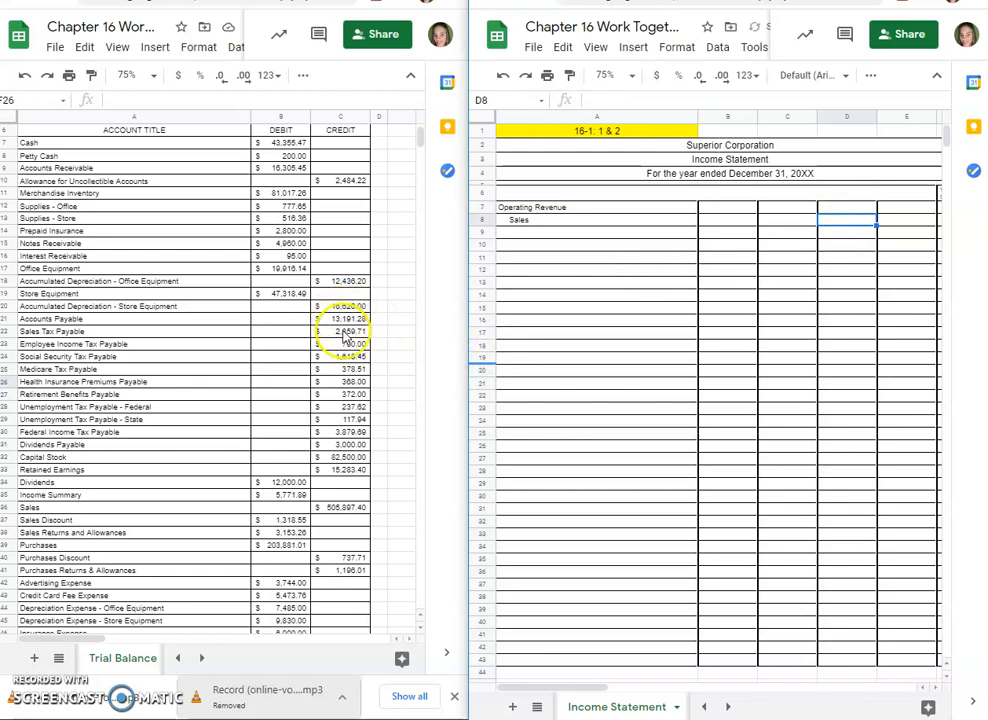
{"action": "left_click", "coordinate": [346, 509]}
{"action": "key", "text": "ctrl+c"}
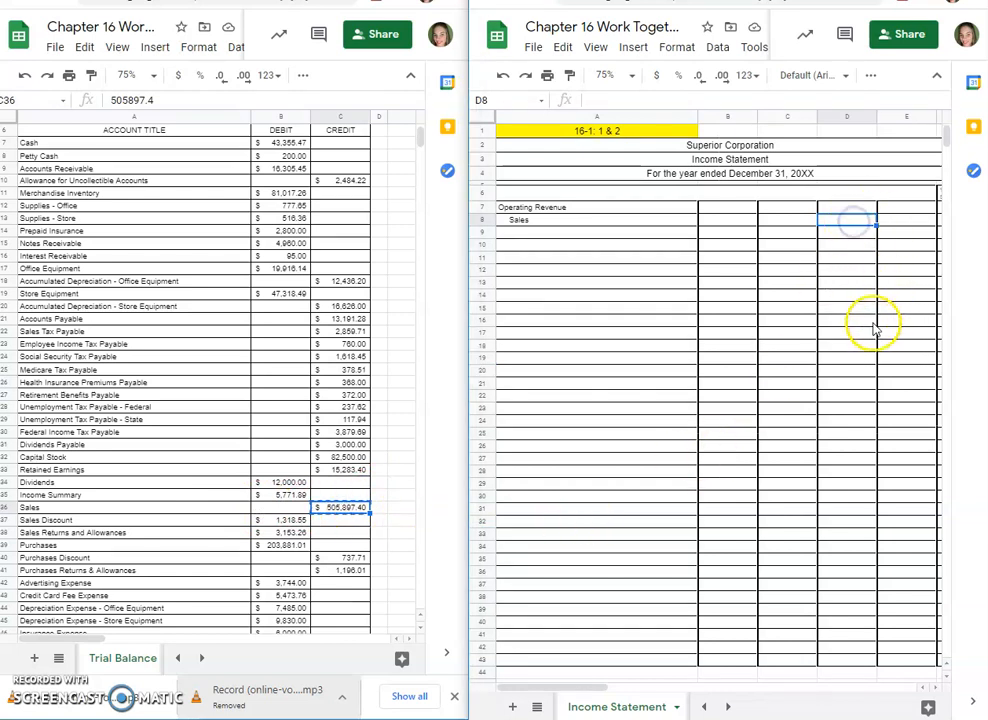
{"action": "key", "text": "ctrl+v"}
Step: Enter the indented labels "Less: Sales Discount" in A9 and "Sales Returns and Allowances" in A10
{"action": "left_click", "coordinate": [568, 237]}
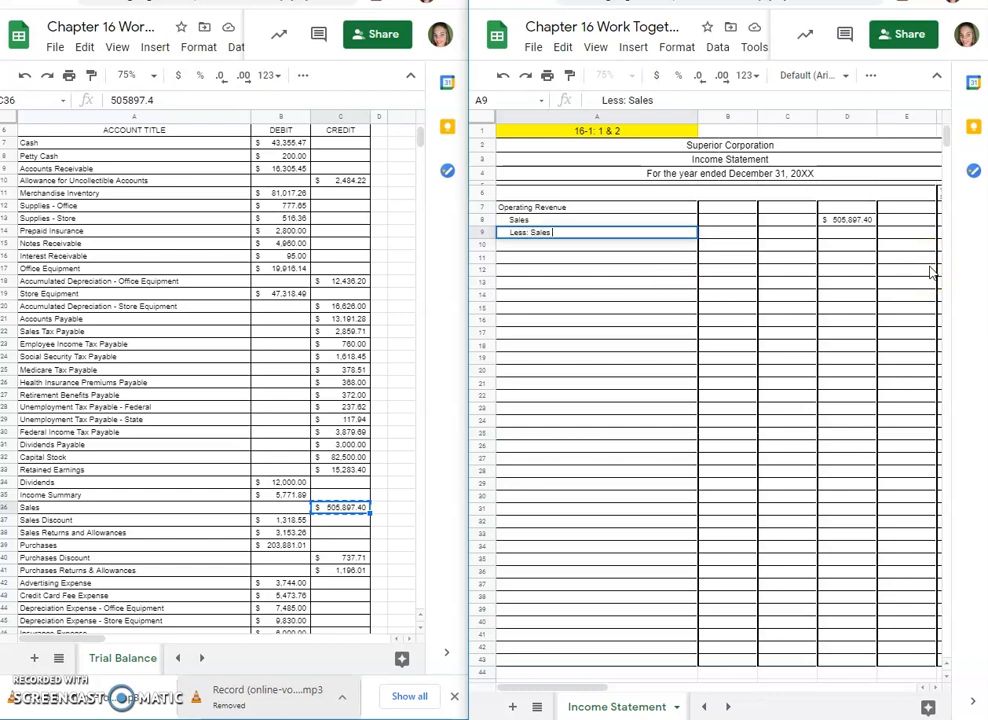
{"action": "key", "text": "Return"}
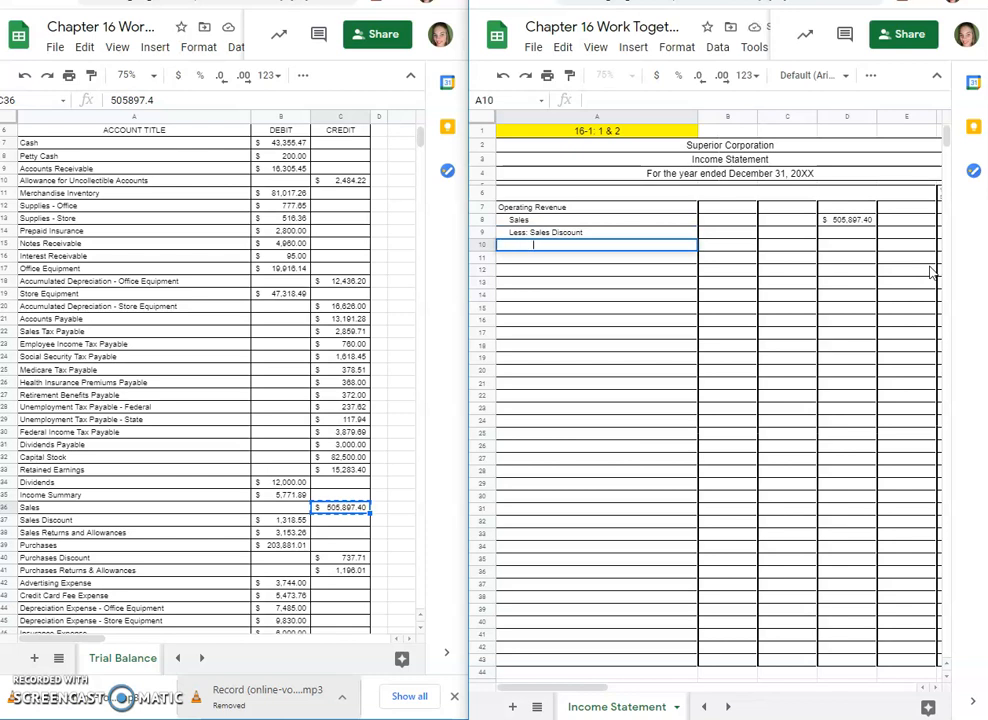
{"action": "type", "text": "Sales Returns and Allowances"}
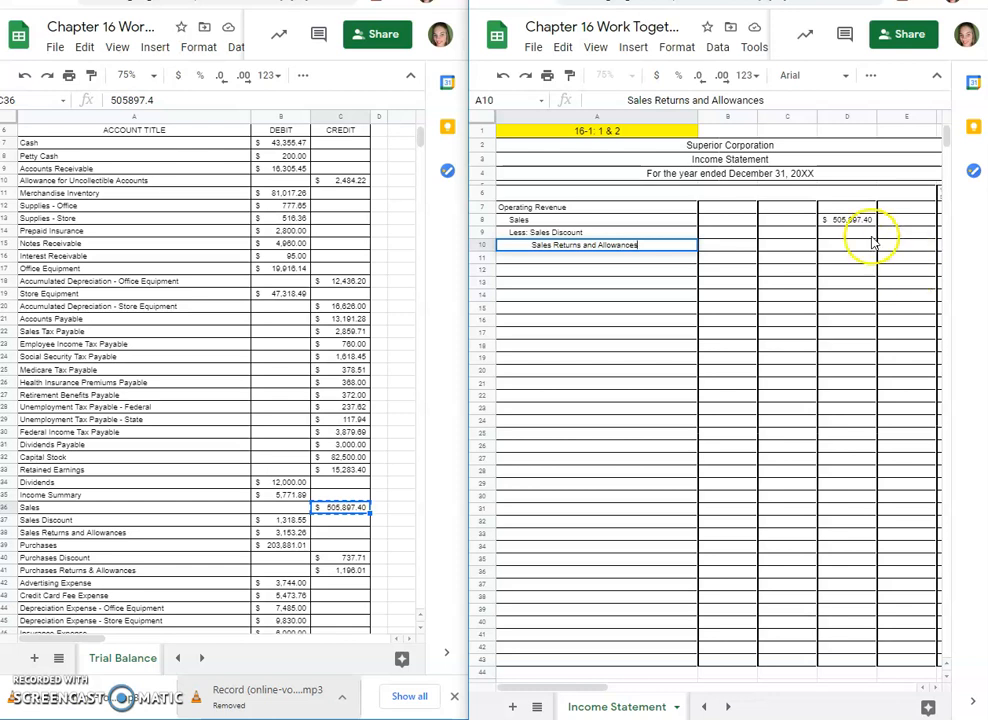
Step: Copy the Sales Discount and Sales Returns and Allowances debits from the trial balance into C9:C10, and label A11 Net Sales
{"action": "left_click", "coordinate": [791, 237]}
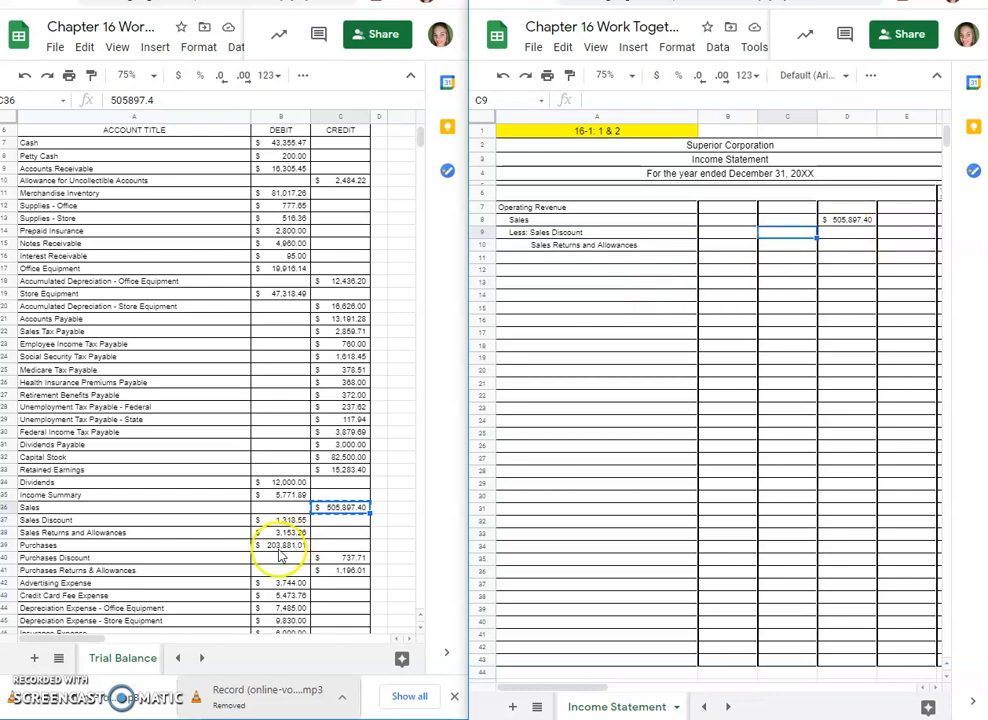
{"action": "left_click", "coordinate": [288, 520]}
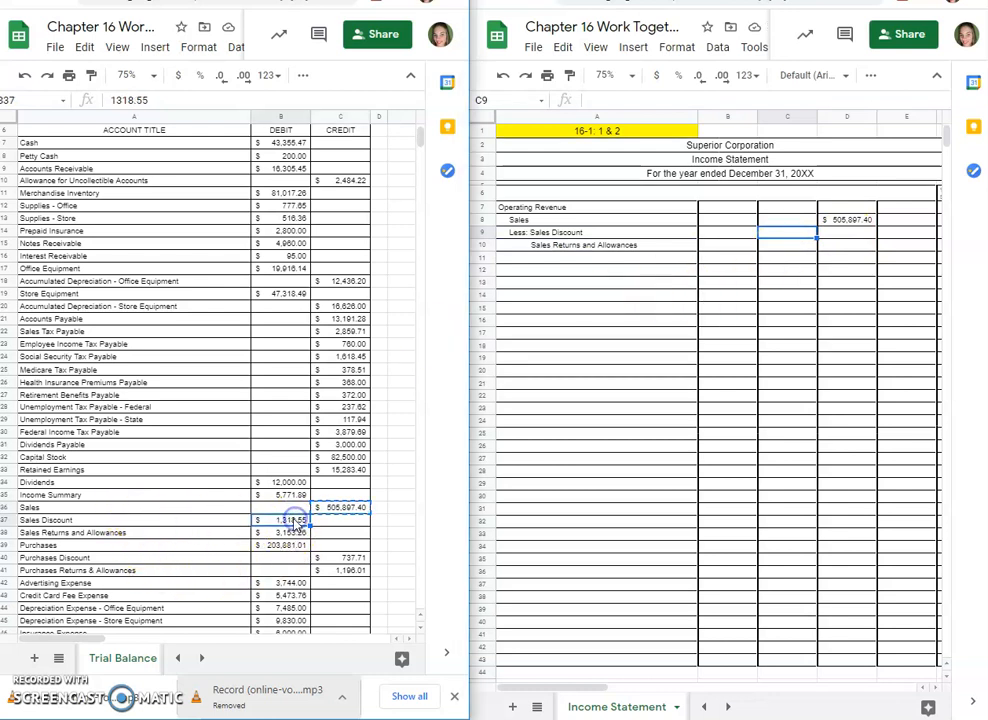
{"action": "left_click_drag", "start_coordinate": [288, 520], "coordinate": [287, 530]}
{"action": "key", "text": "ctrl+c"}
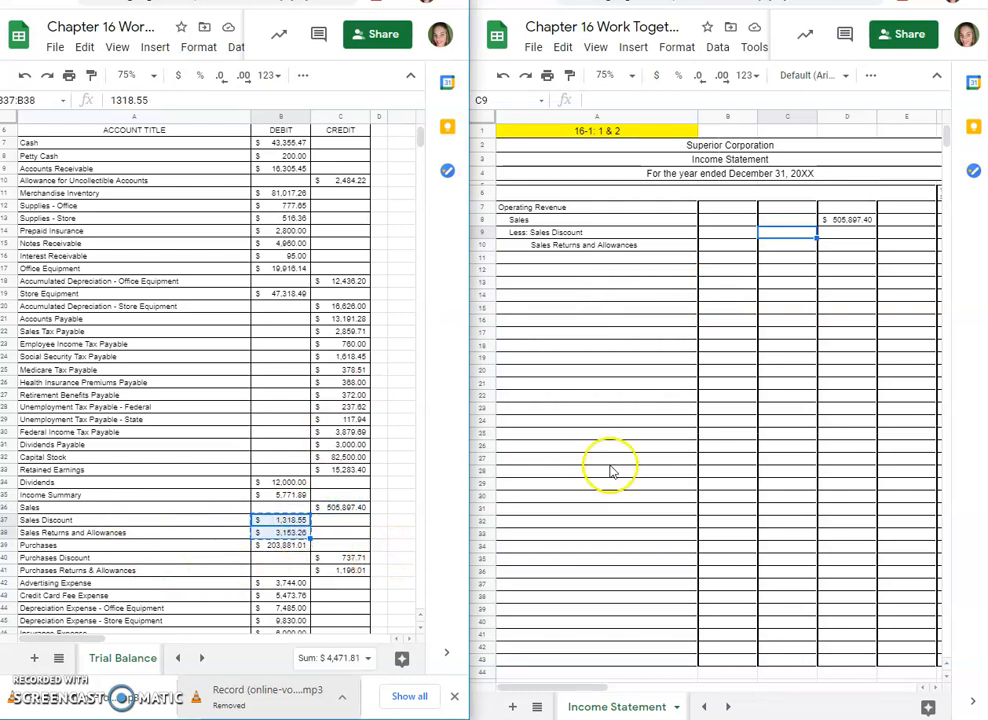
{"action": "left_click", "coordinate": [797, 234]}
{"action": "key", "text": "ctrl+v"}
{"action": "left_click", "coordinate": [534, 261]}
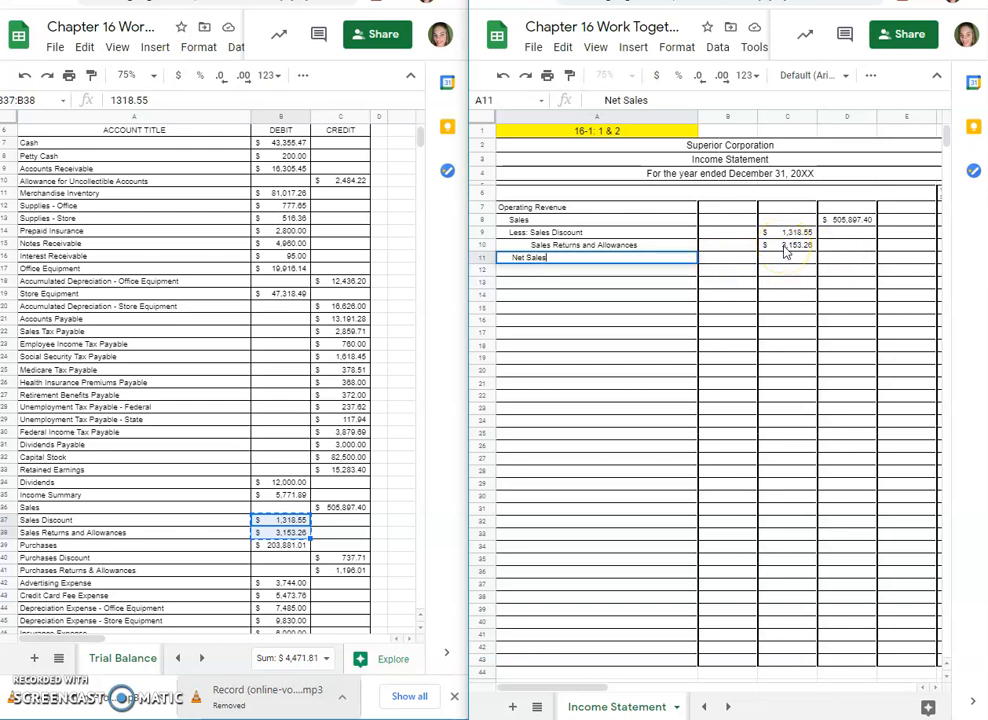
Step: Add a medium-thickness solid bottom border to cells C10:D10
{"action": "left_click_drag", "start_coordinate": [785, 252], "coordinate": [840, 250]}
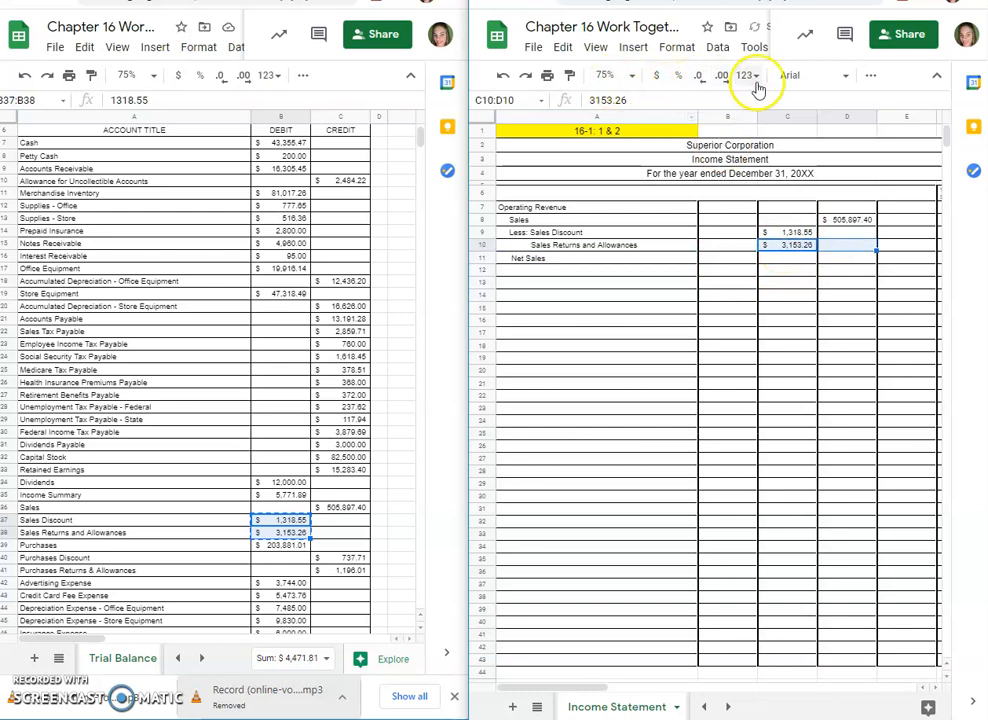
{"action": "left_click", "coordinate": [869, 75]}
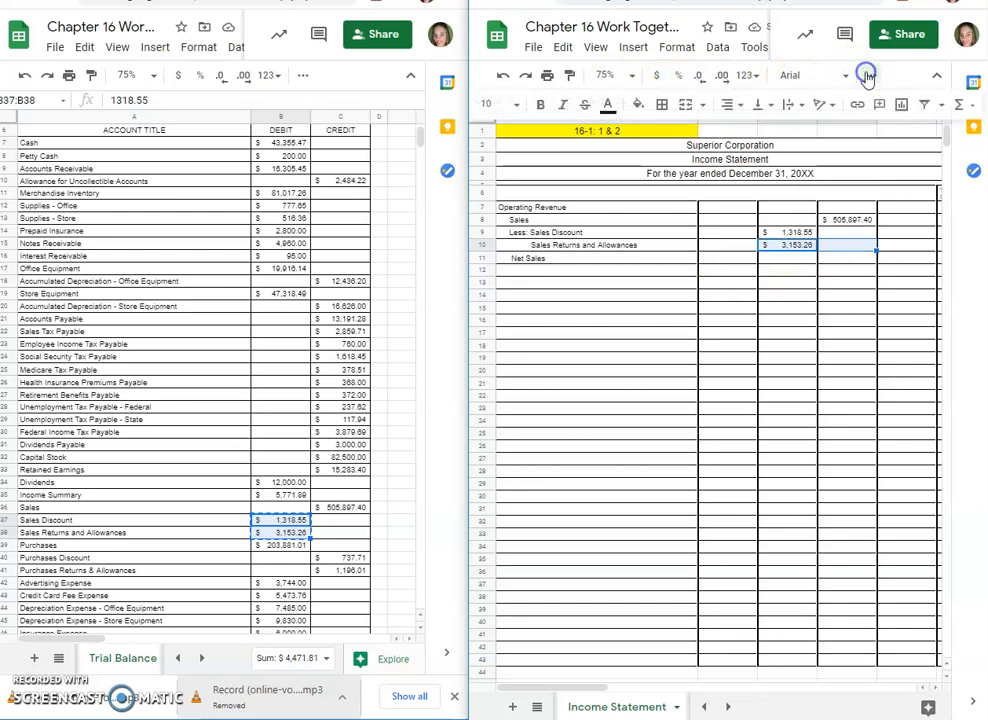
{"action": "left_click", "coordinate": [670, 110]}
{"action": "left_click", "coordinate": [785, 160]}
{"action": "left_click", "coordinate": [785, 160]}
{"action": "left_click", "coordinate": [786, 161]}
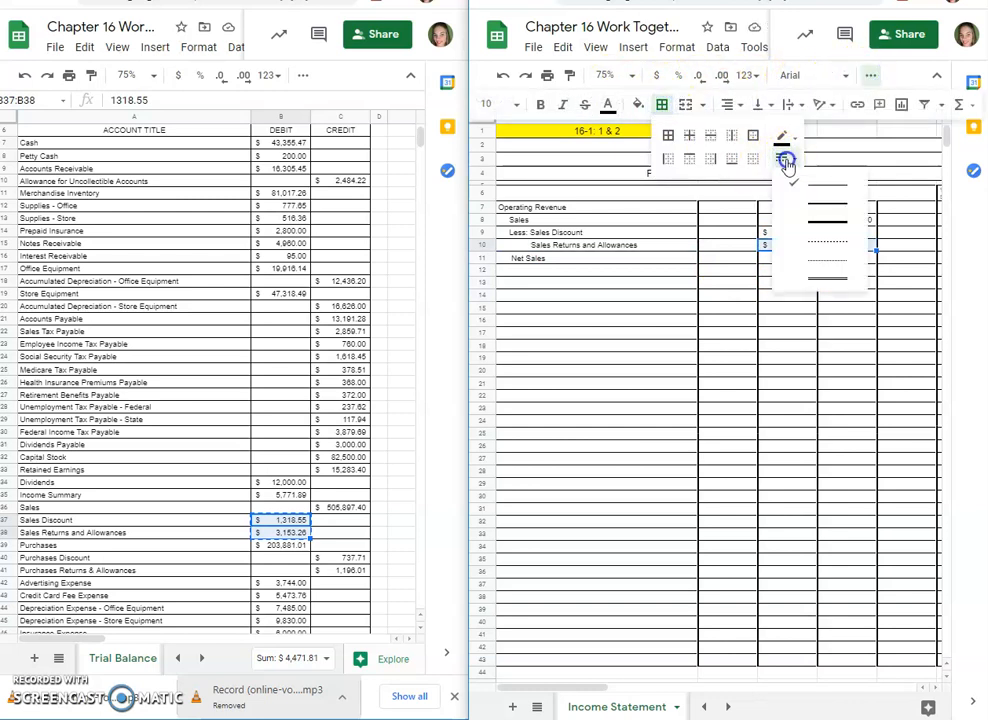
{"action": "left_click", "coordinate": [827, 205]}
{"action": "left_click", "coordinate": [733, 159]}
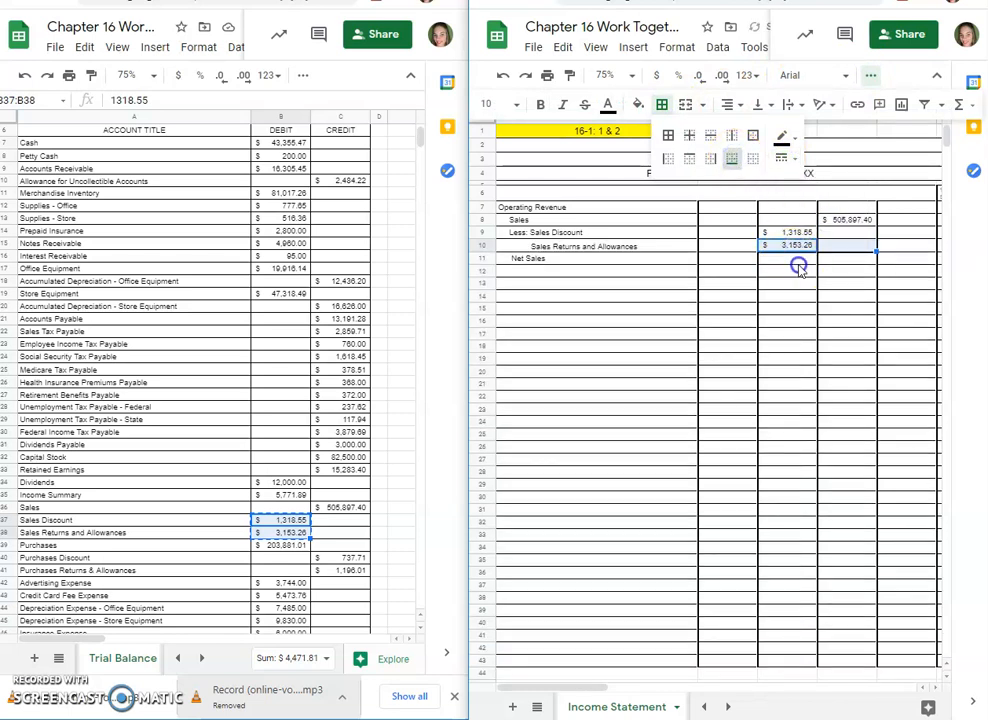
{"action": "left_click", "coordinate": [800, 270]}
Step: Total the sales deductions in D10 with the formula =C9+C10
{"action": "left_click", "coordinate": [848, 263]}
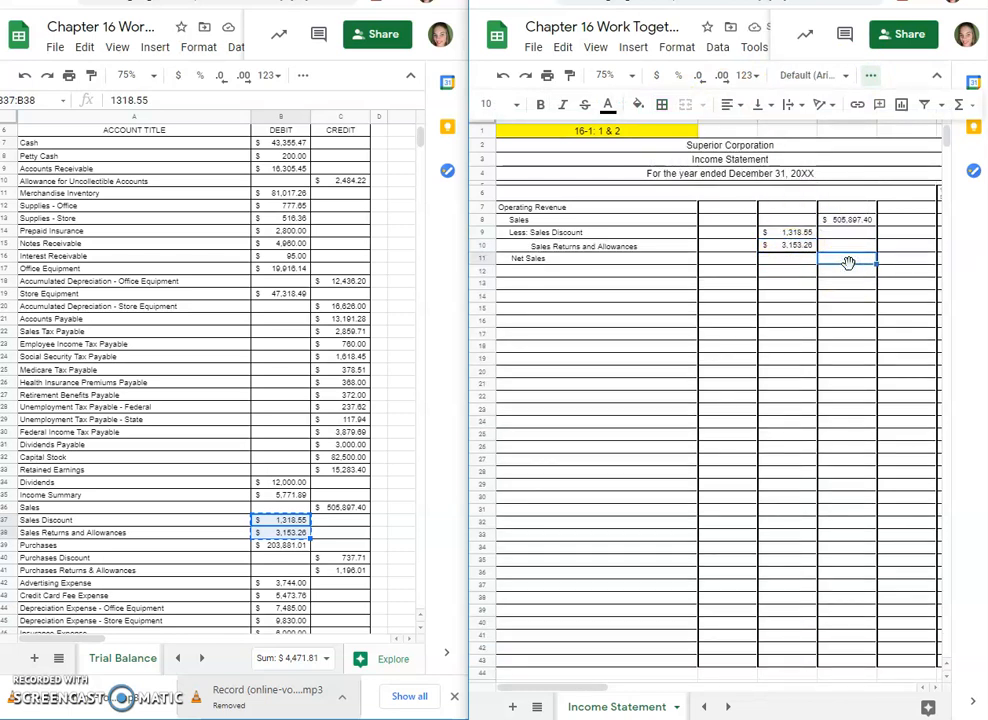
{"action": "left_click", "coordinate": [848, 245]}
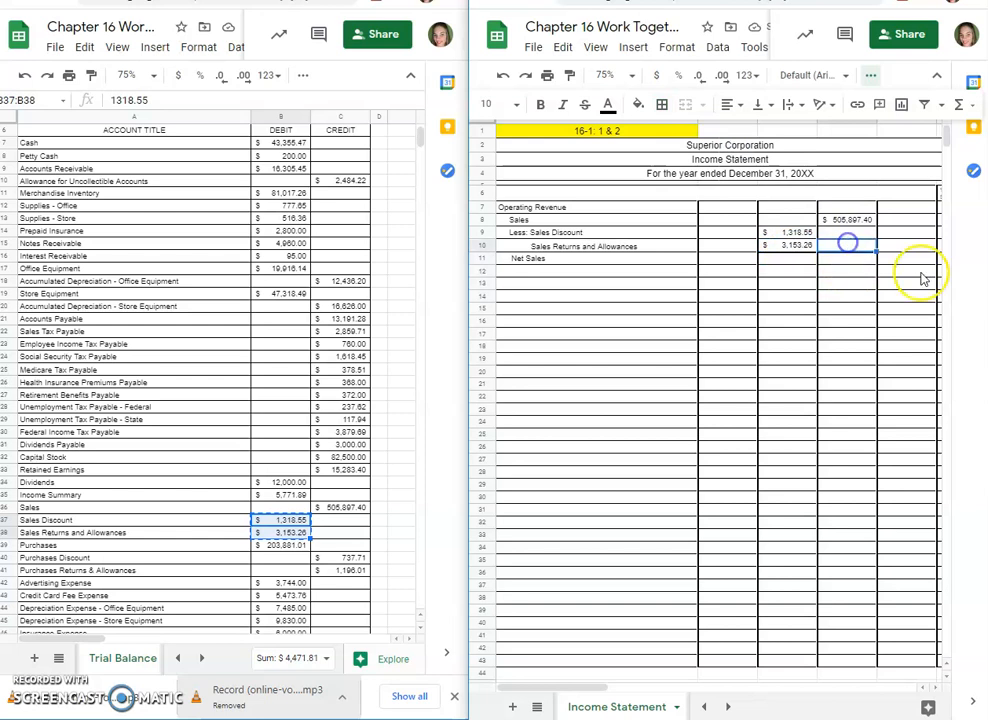
{"action": "type", "text": "="}
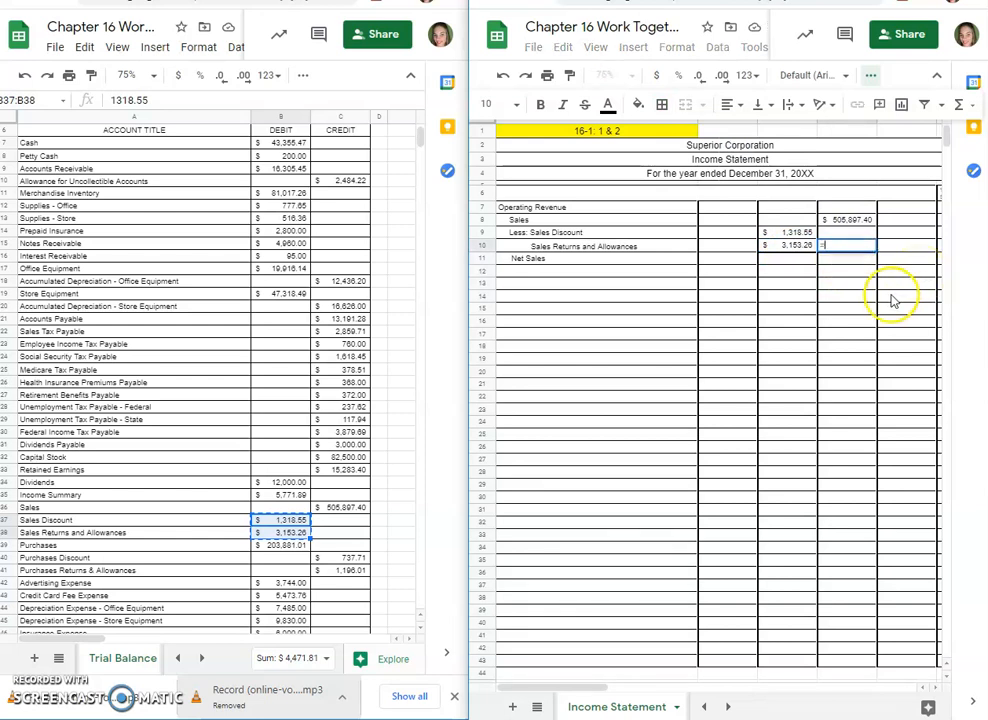
{"action": "left_click", "coordinate": [785, 232]}
{"action": "type", "text": "+"}
{"action": "left_click", "coordinate": [782, 245]}
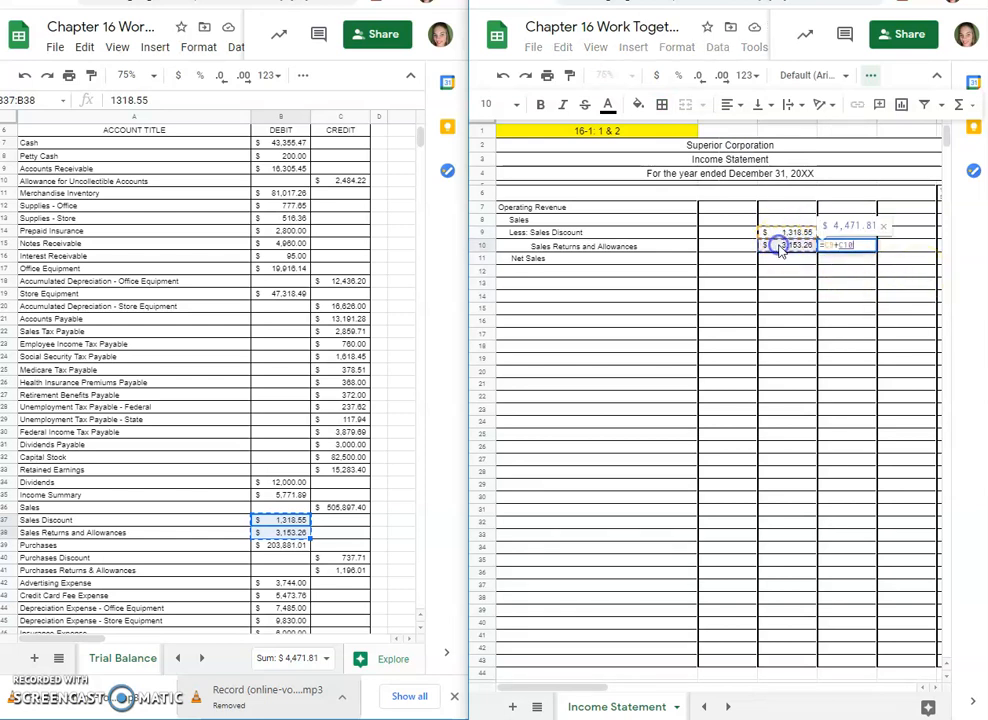
{"action": "key", "text": "Return"}
{"action": "left_click", "coordinate": [852, 250]}
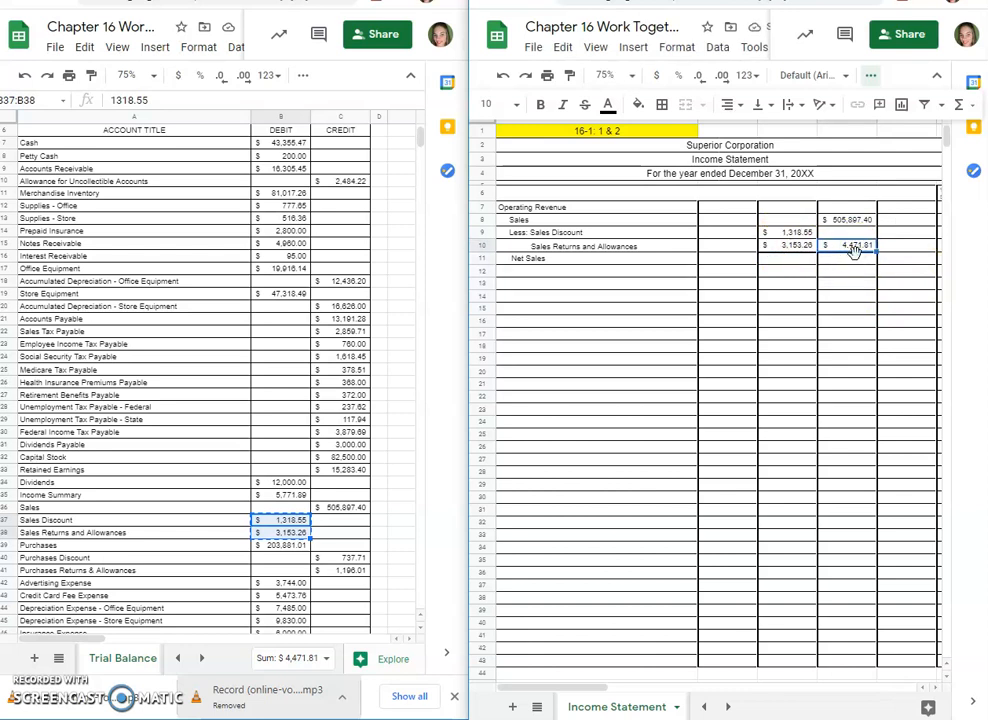
Step: Calculate Net Sales in E11 with the formula =D8-D10
{"action": "left_click", "coordinate": [903, 260]}
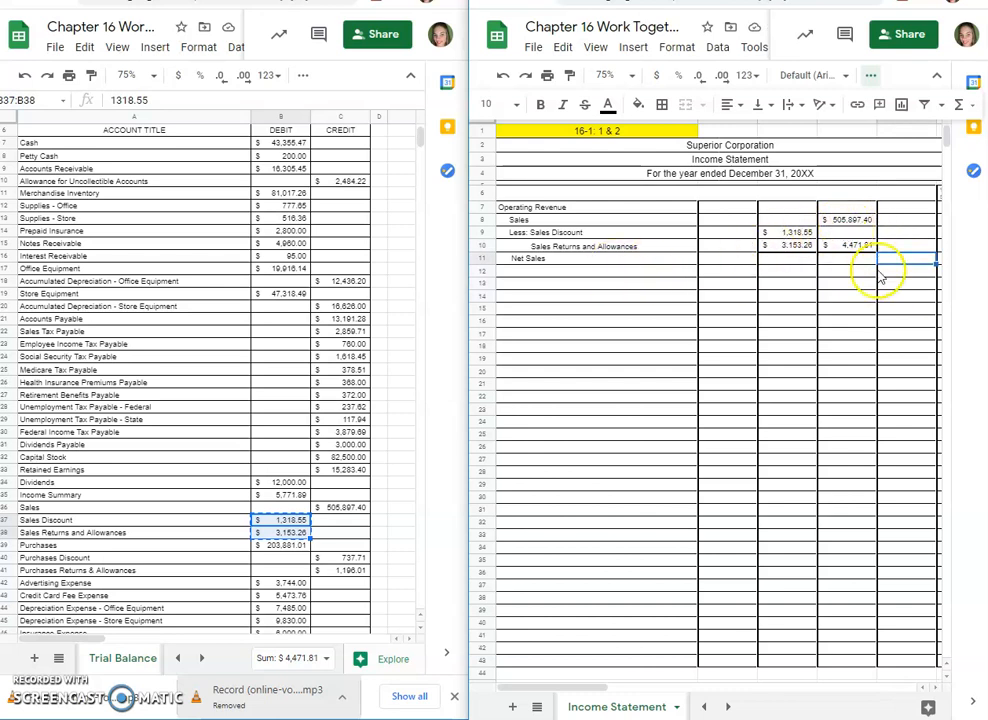
{"action": "type", "text": "="}
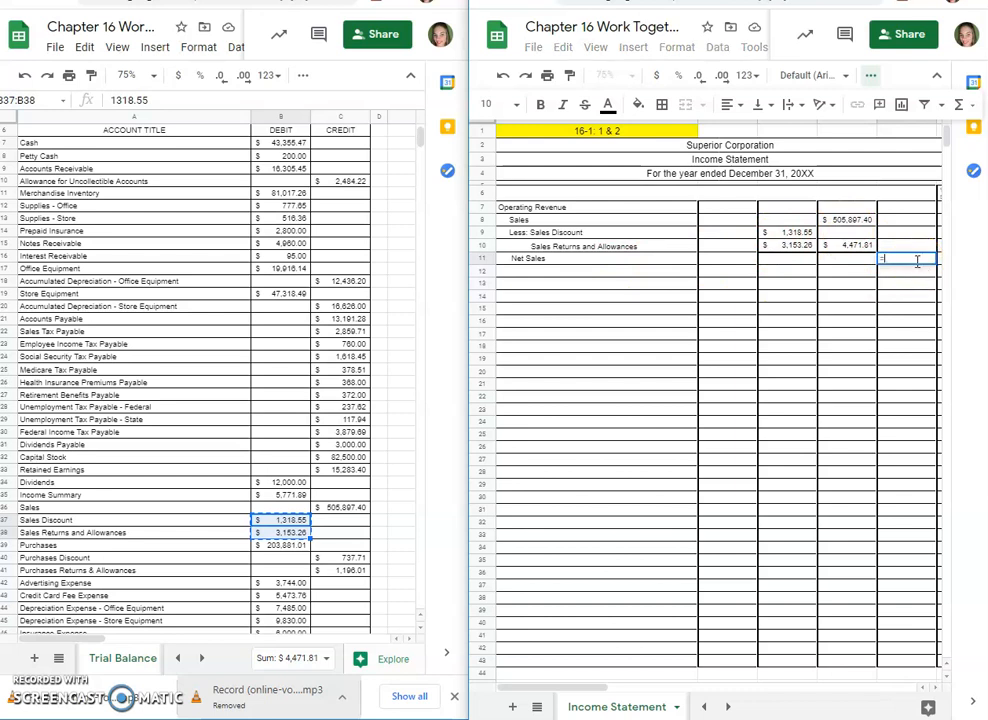
{"action": "left_click", "coordinate": [836, 220]}
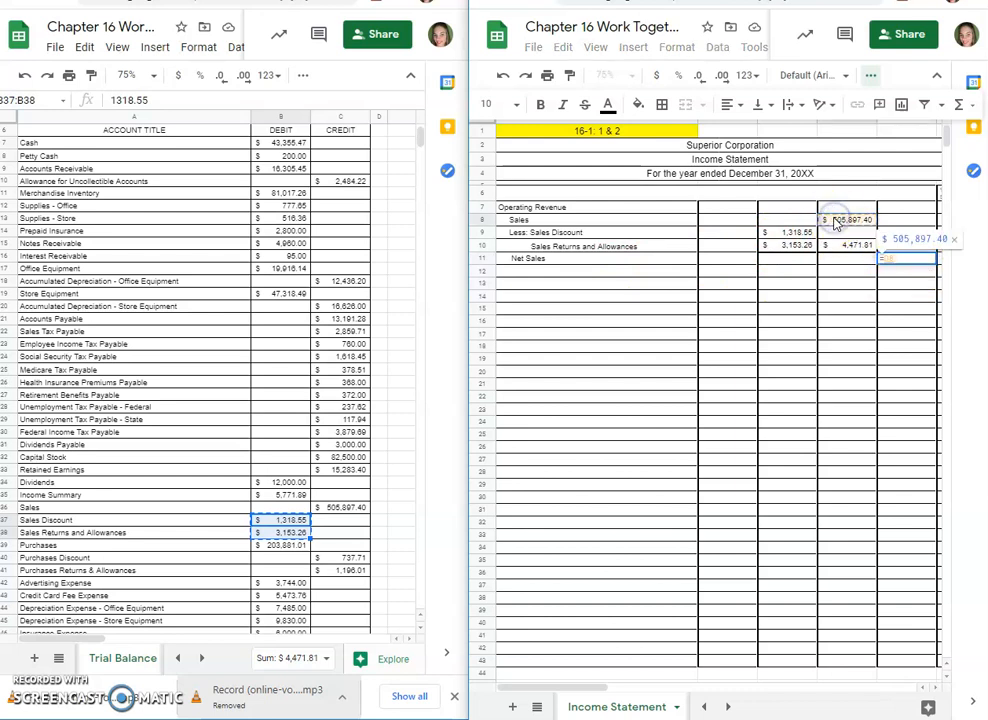
{"action": "type", "text": "-"}
{"action": "left_click", "coordinate": [846, 245]}
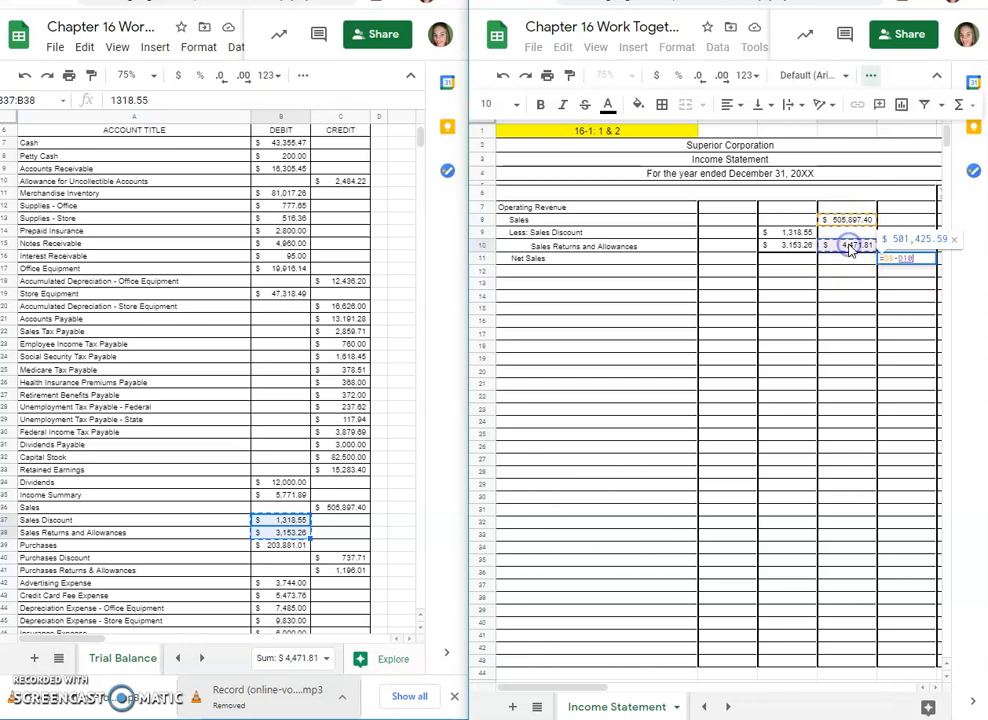
{"action": "key", "text": "Return"}
{"action": "left_click", "coordinate": [882, 258]}
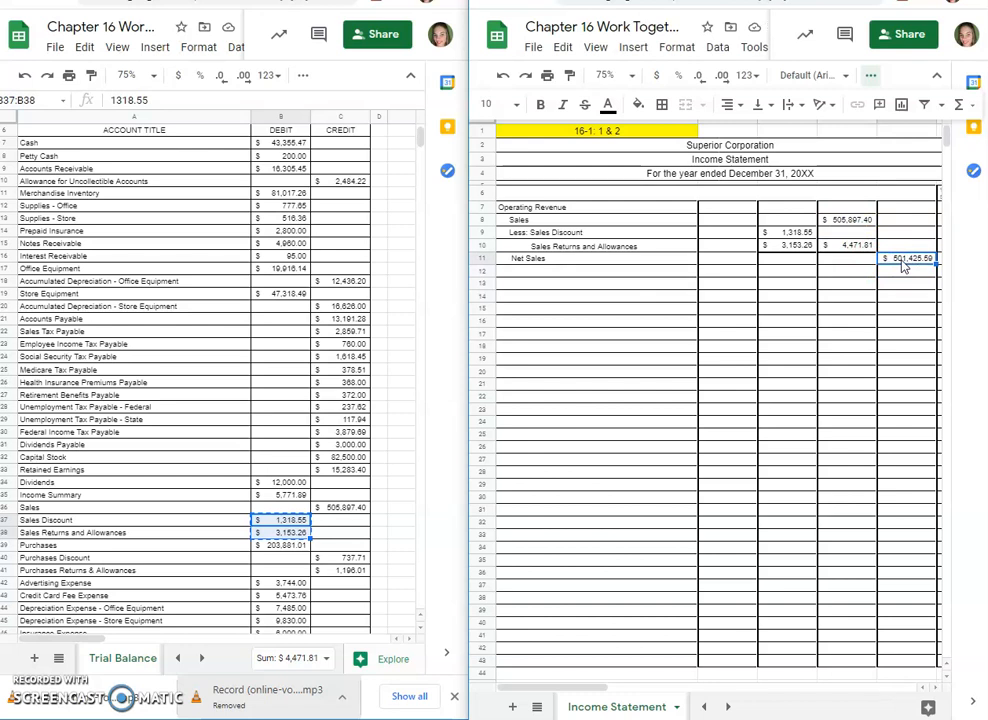
Step: Label A12 Cost of Merchandise Sold and A13 Merchandise Inventory Jan 1, 20XX, indenting the second label
{"action": "left_click", "coordinate": [548, 270]}
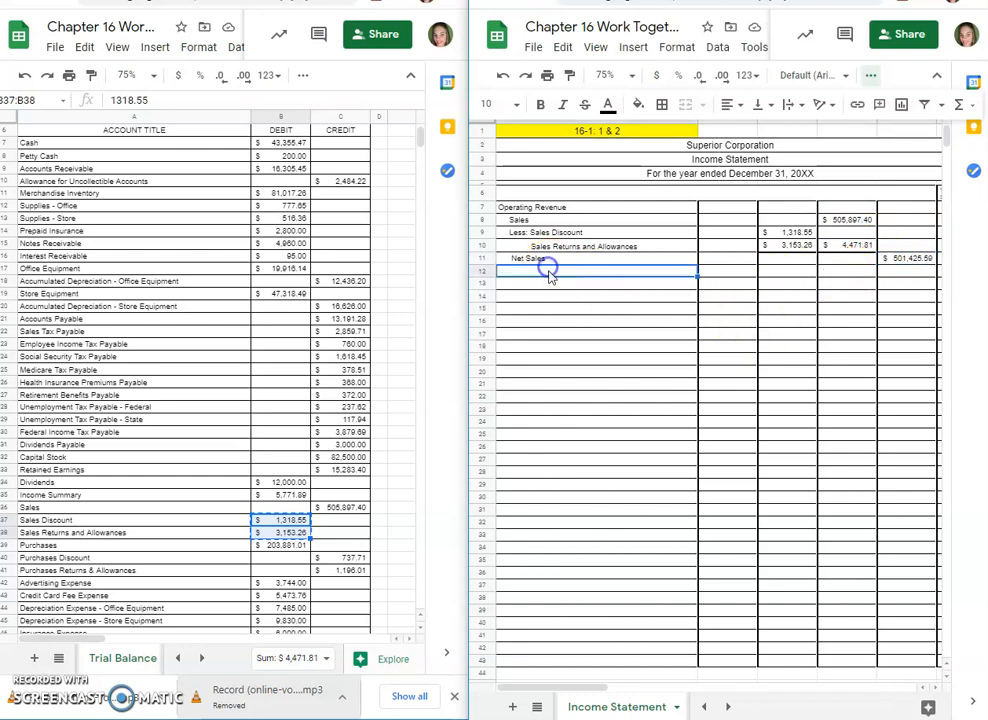
{"action": "type", "text": "Cost of Merchandise Sold"}
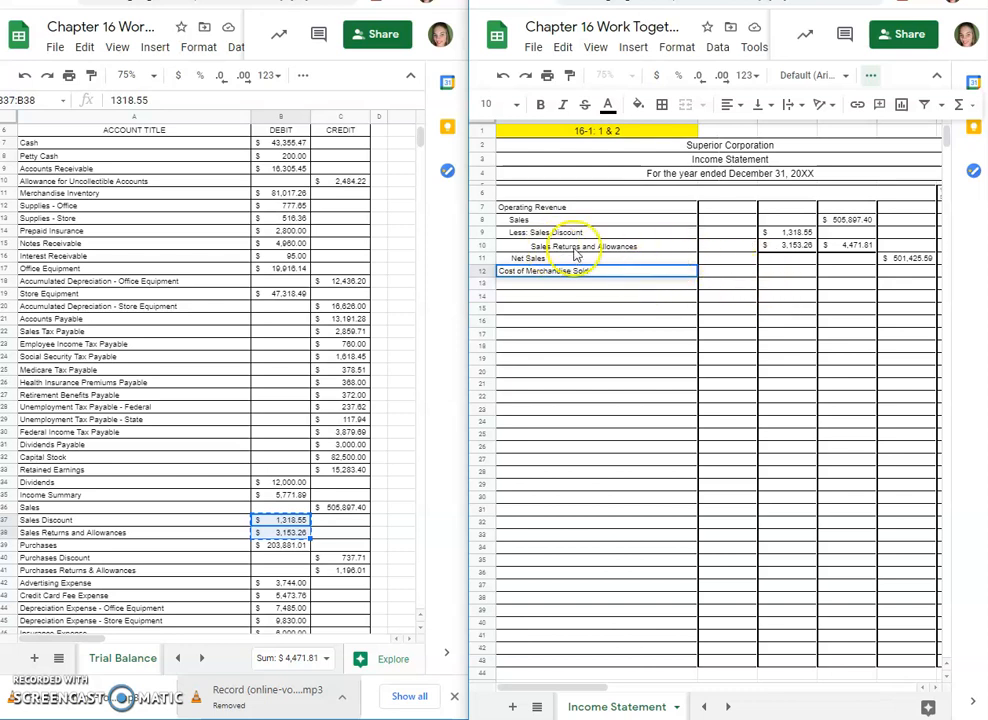
{"action": "left_click", "coordinate": [572, 283]}
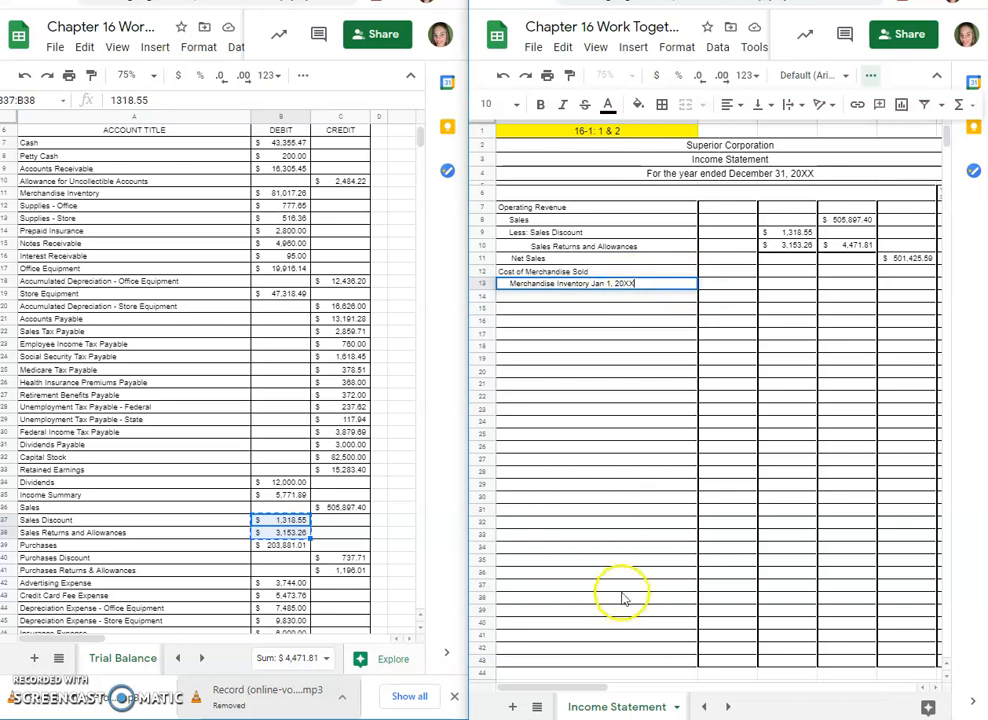
Step: Look up the beginning merchandise inventory in the Work Together 16-1 instructions and enter 86789.15 in D13
{"action": "left_click", "coordinate": [178, 662]}
{"action": "left_click", "coordinate": [130, 658]}
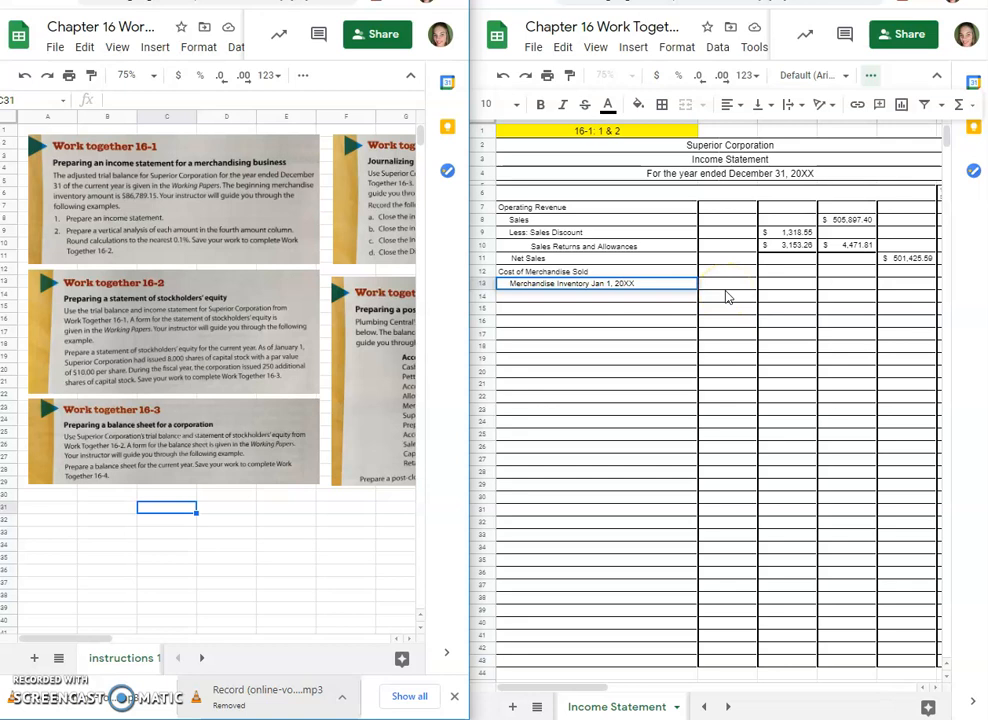
{"action": "left_click", "coordinate": [849, 285]}
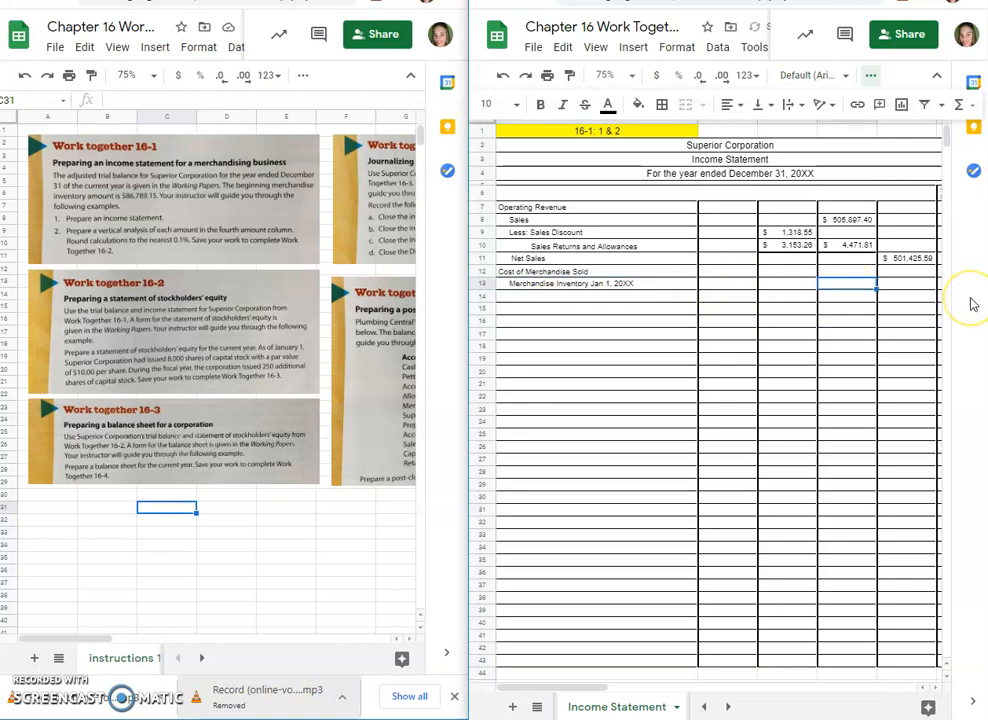
{"action": "type", "text": "8678"}
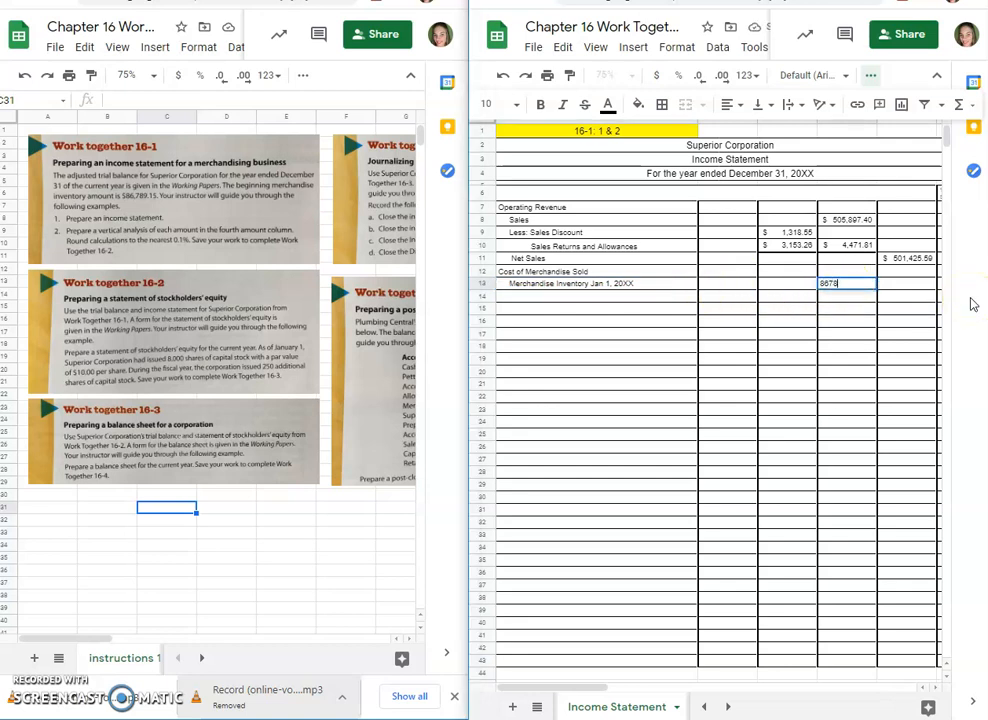
{"action": "left_click", "coordinate": [790, 360]}
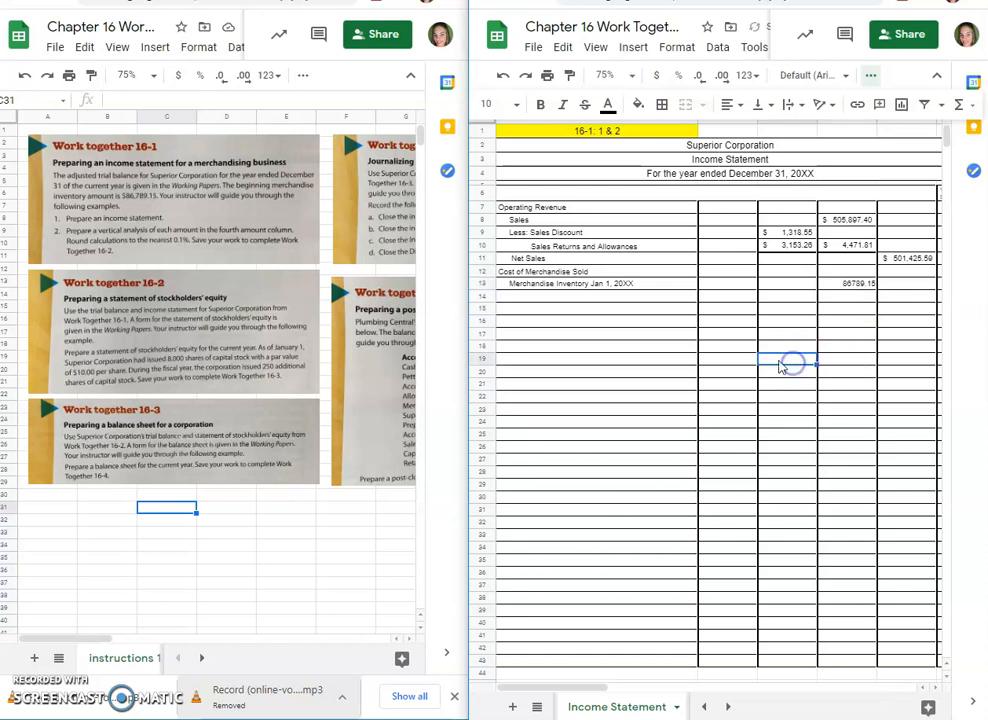
Step: Label A14 Purchases and copy the Purchases debit from the trial balance into C14
{"action": "left_click", "coordinate": [200, 657]}
{"action": "left_click", "coordinate": [145, 664]}
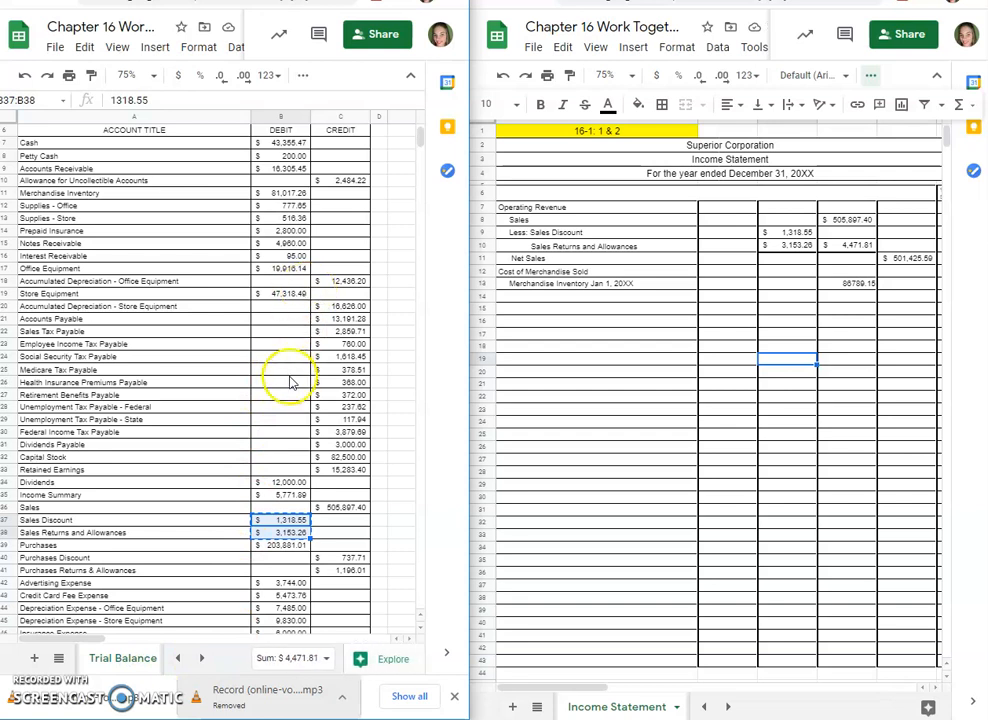
{"action": "left_click", "coordinate": [530, 297]}
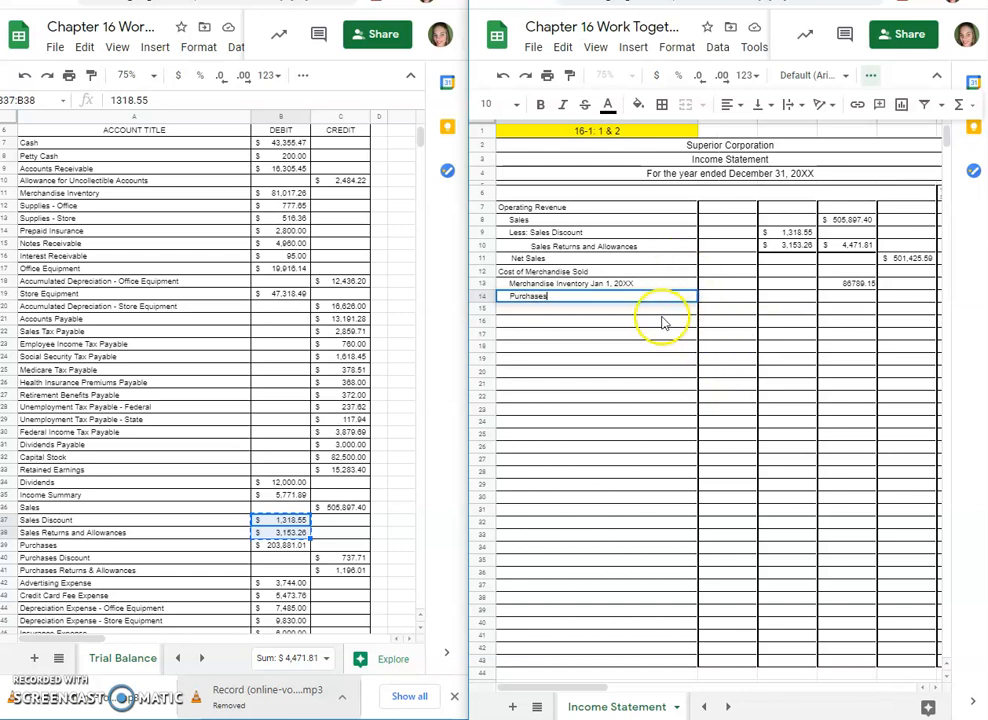
{"action": "left_click", "coordinate": [795, 297]}
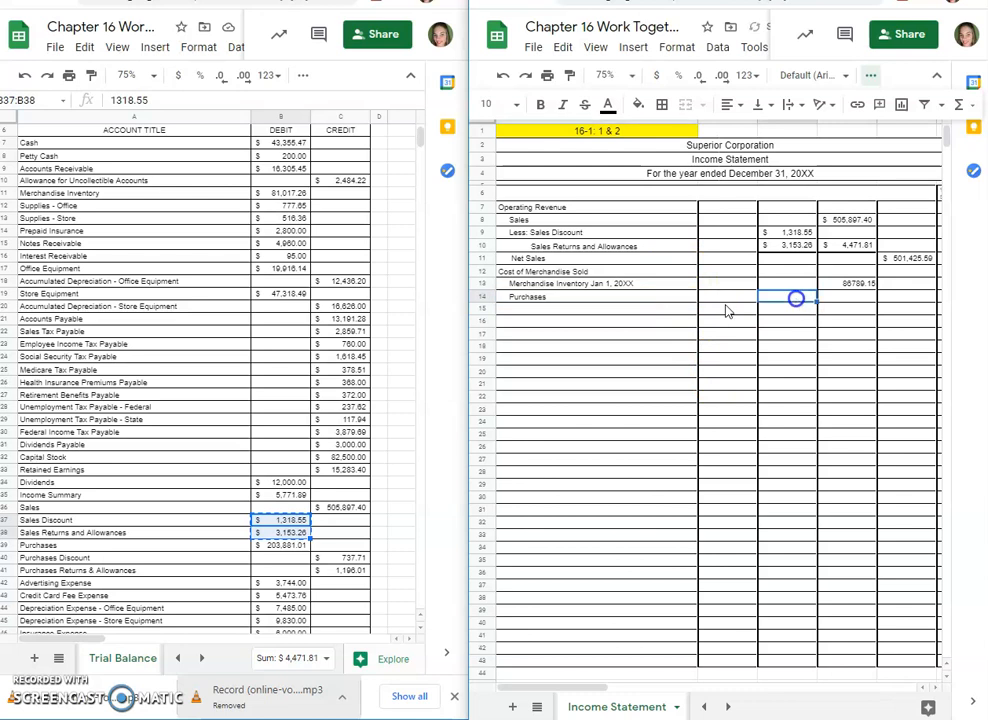
{"action": "left_click", "coordinate": [290, 546]}
{"action": "key", "text": "ctrl+c"}
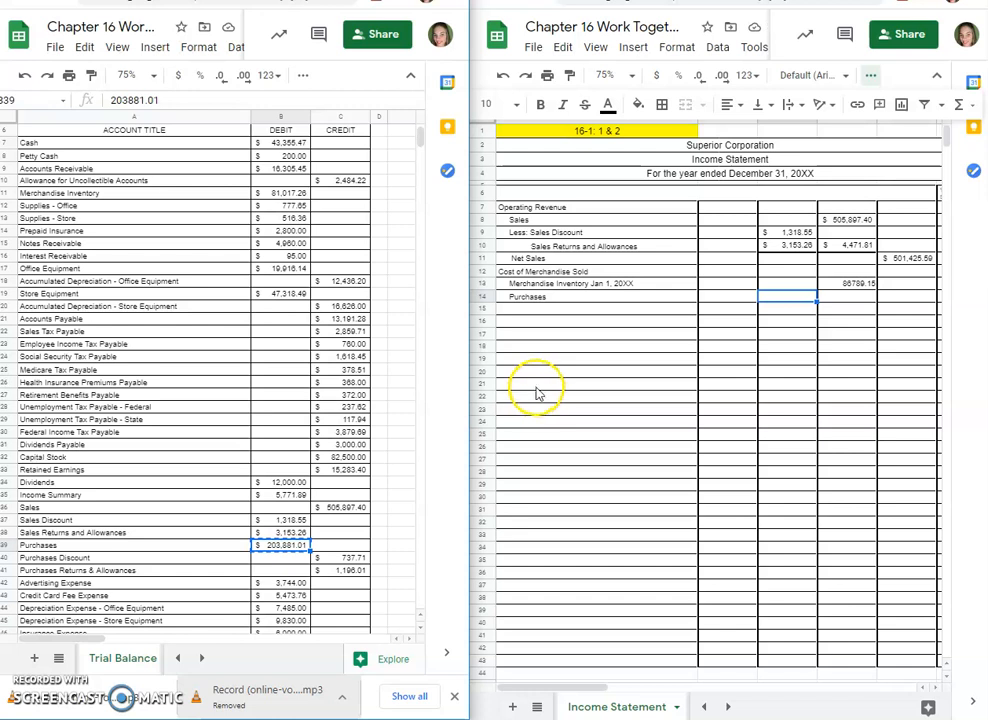
{"action": "left_click", "coordinate": [787, 298]}
{"action": "key", "text": "ctrl+v"}
Step: Label A15 Less: Purchases Discount and A16 Purchases Returns and Allowances, indented beneath Purchases
{"action": "left_click", "coordinate": [592, 311]}
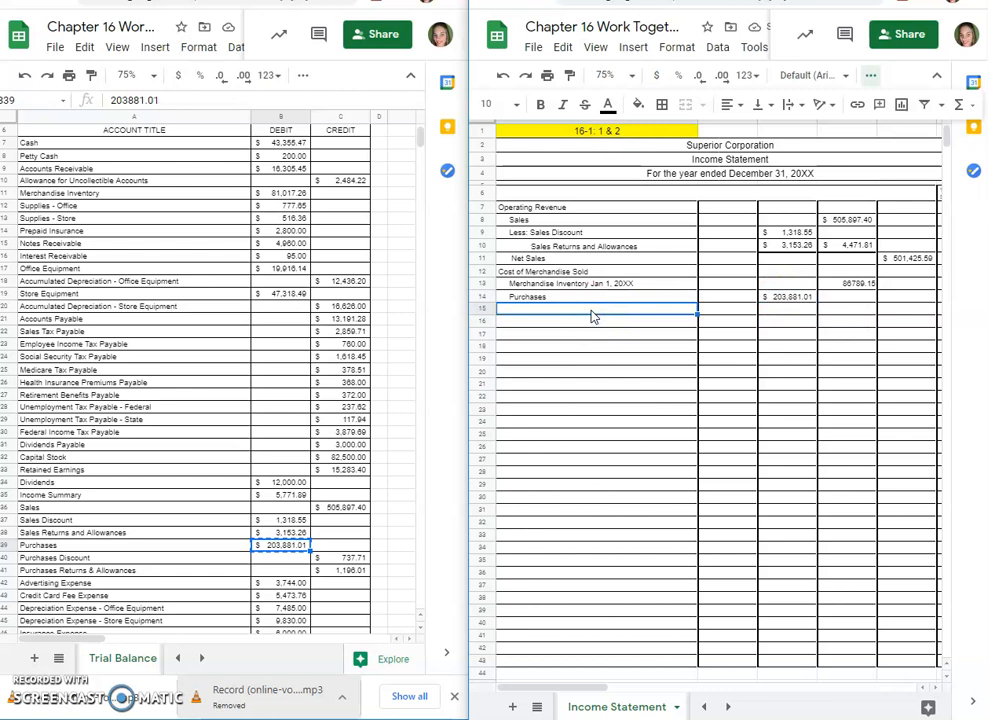
{"action": "double_click", "coordinate": [591, 312]}
{"action": "type", "text": "Less: Pur"}
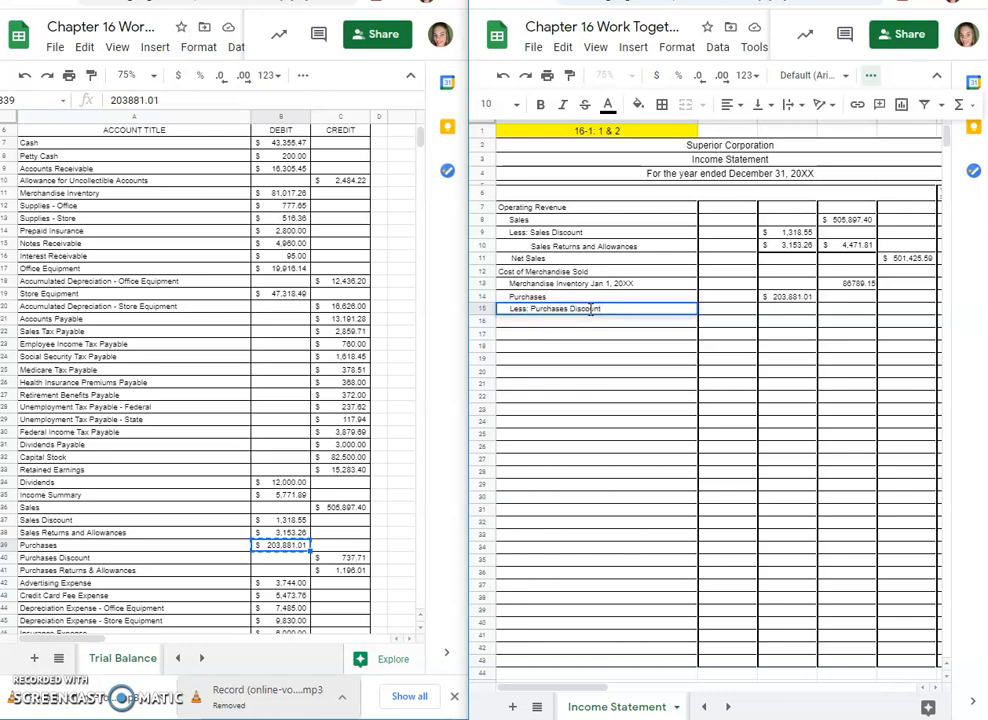
{"action": "type", "text": "chases Discount"}
{"action": "key", "text": "Return"}
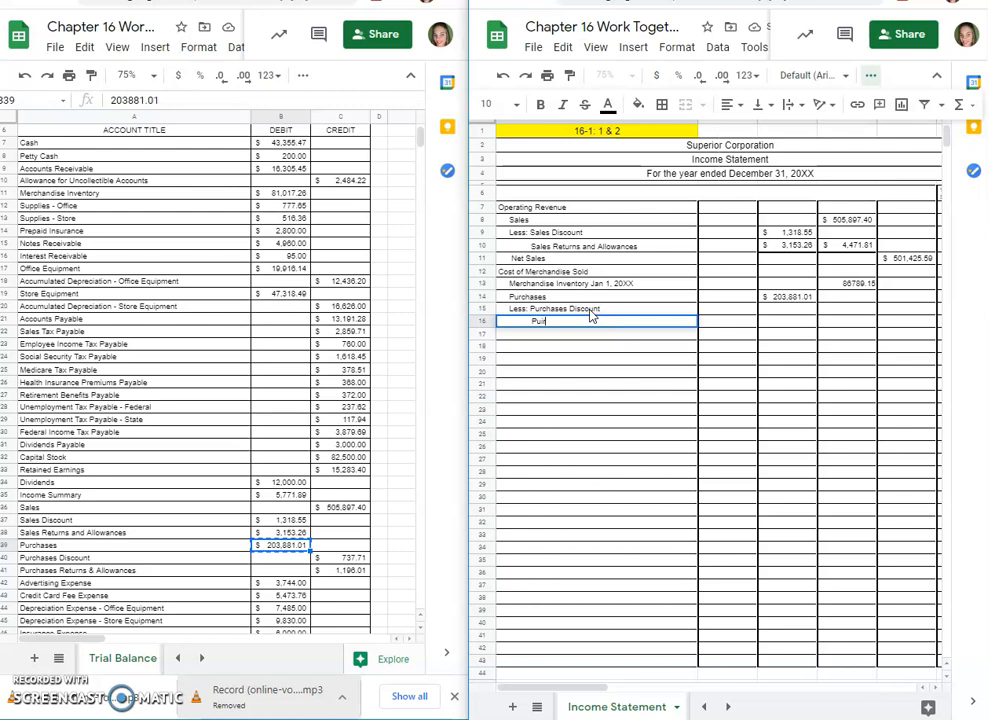
{"action": "type", "text": "Purchases Returns and Allowances"}
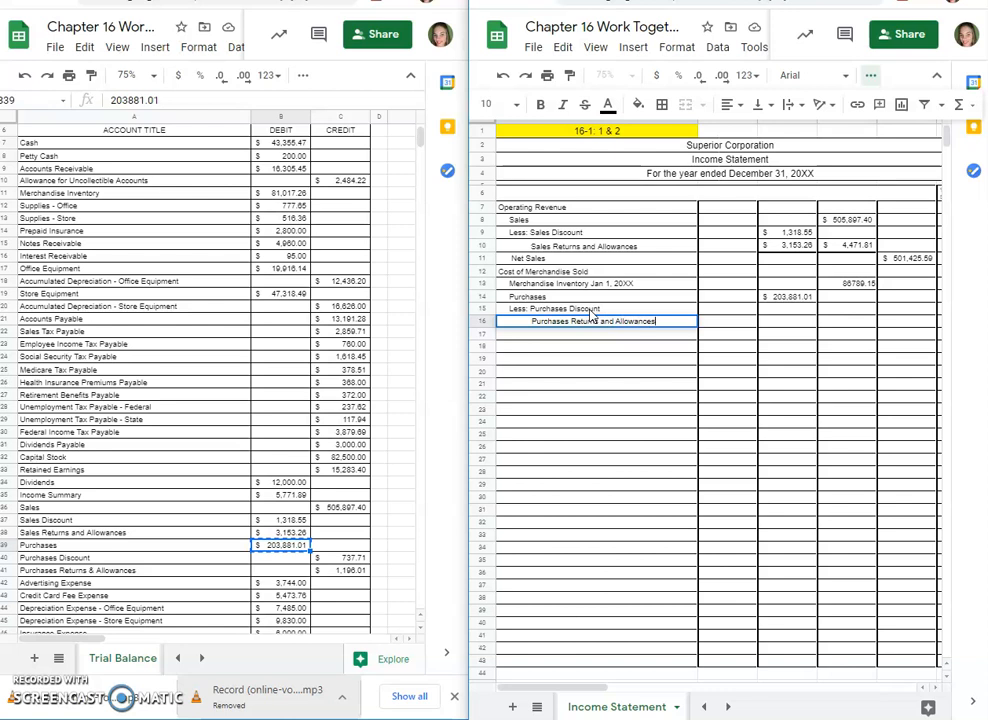
{"action": "left_click", "coordinate": [705, 322]}
Step: Copy the formatting of the sales deduction cells C9:D10 onto C15:D16
{"action": "left_click_drag", "start_coordinate": [790, 234], "coordinate": [848, 250]}
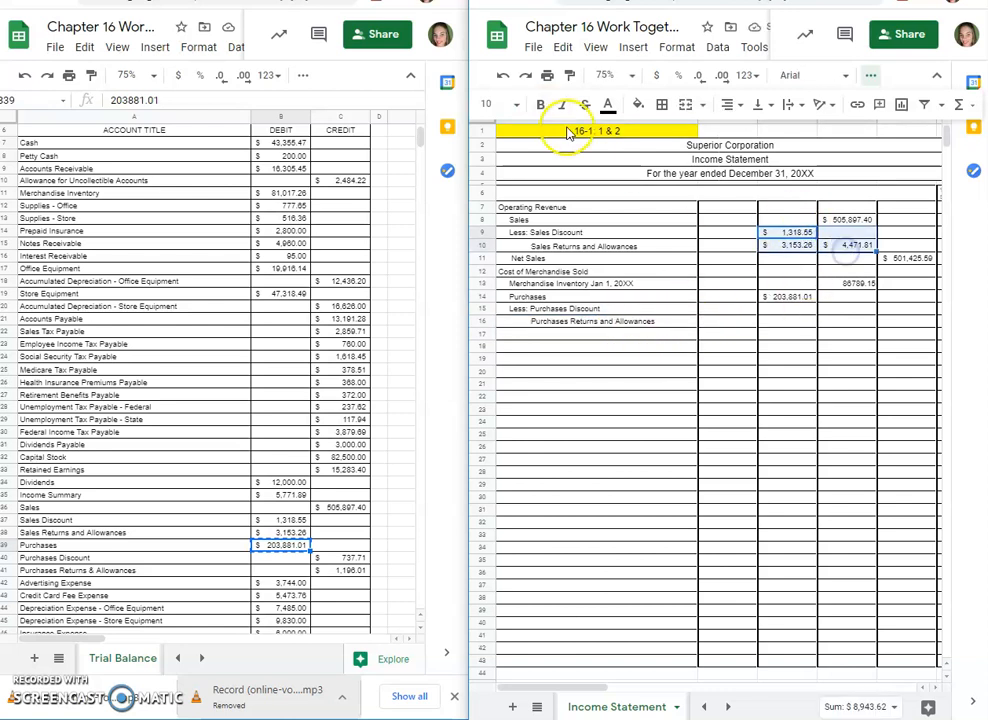
{"action": "left_click", "coordinate": [570, 75]}
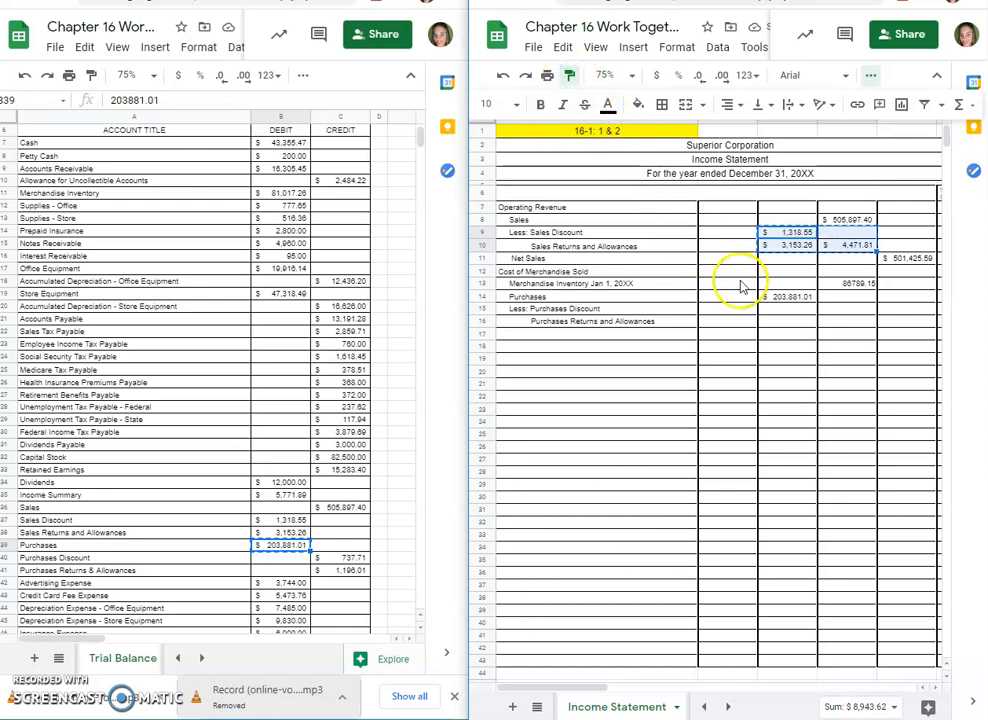
{"action": "left_click", "coordinate": [779, 312]}
{"action": "left_click", "coordinate": [815, 339]}
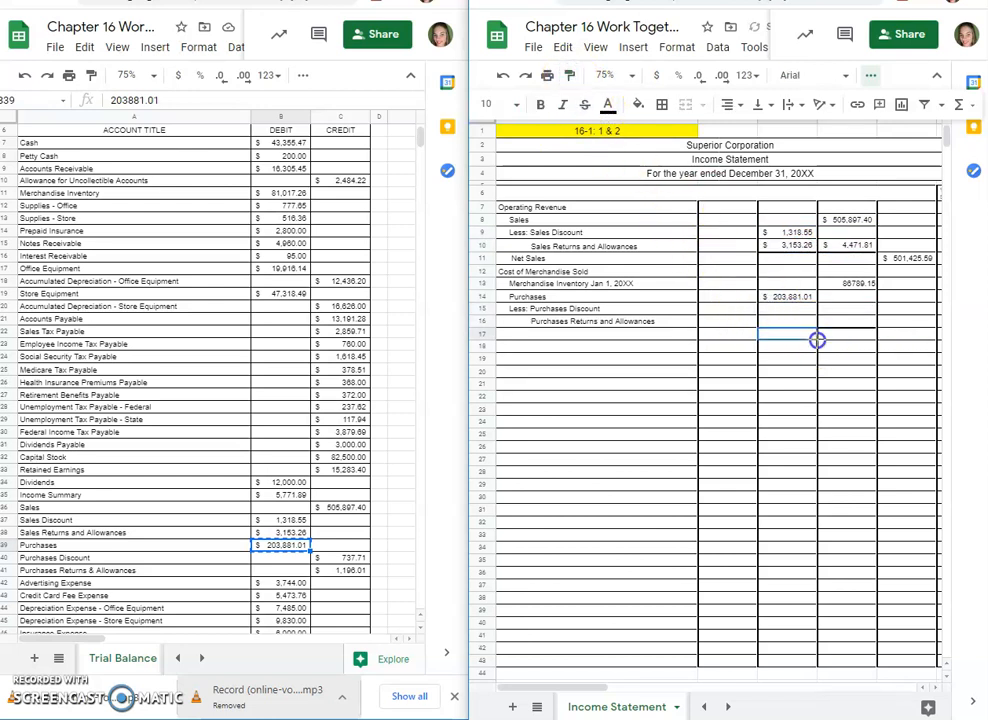
{"action": "left_click", "coordinate": [790, 332]}
{"action": "left_click", "coordinate": [770, 369]}
Step: Copy the Purchases Discount and Purchases Returns & Allowances credits from the trial balance into C15:C16
{"action": "left_click", "coordinate": [782, 311]}
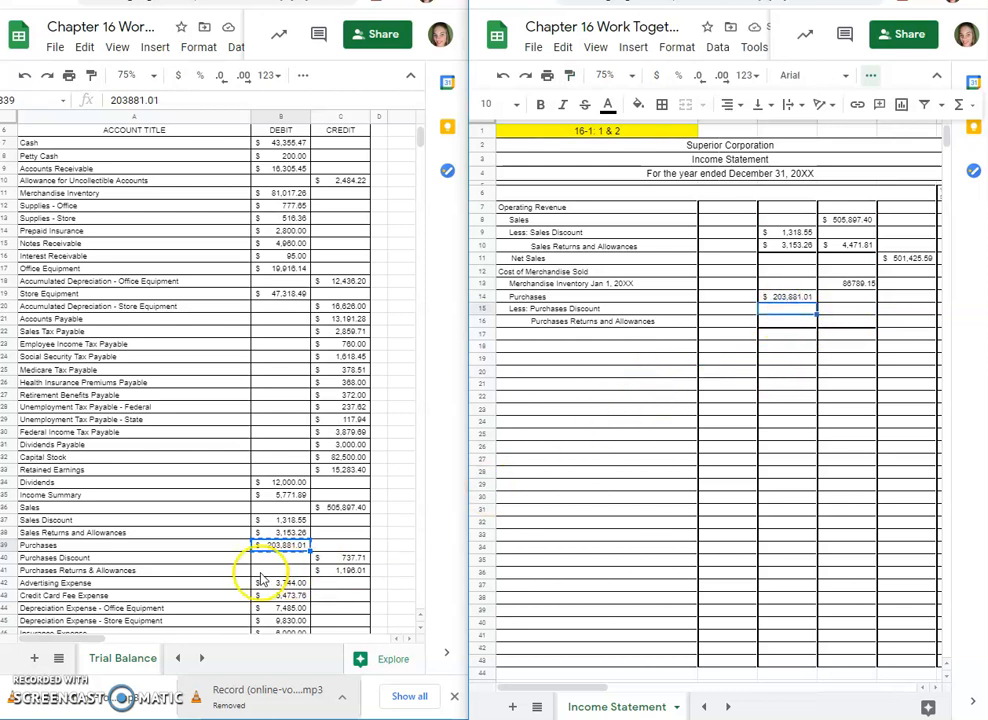
{"action": "left_click_drag", "start_coordinate": [338, 558], "coordinate": [337, 572]}
{"action": "key", "text": "ctrl+c"}
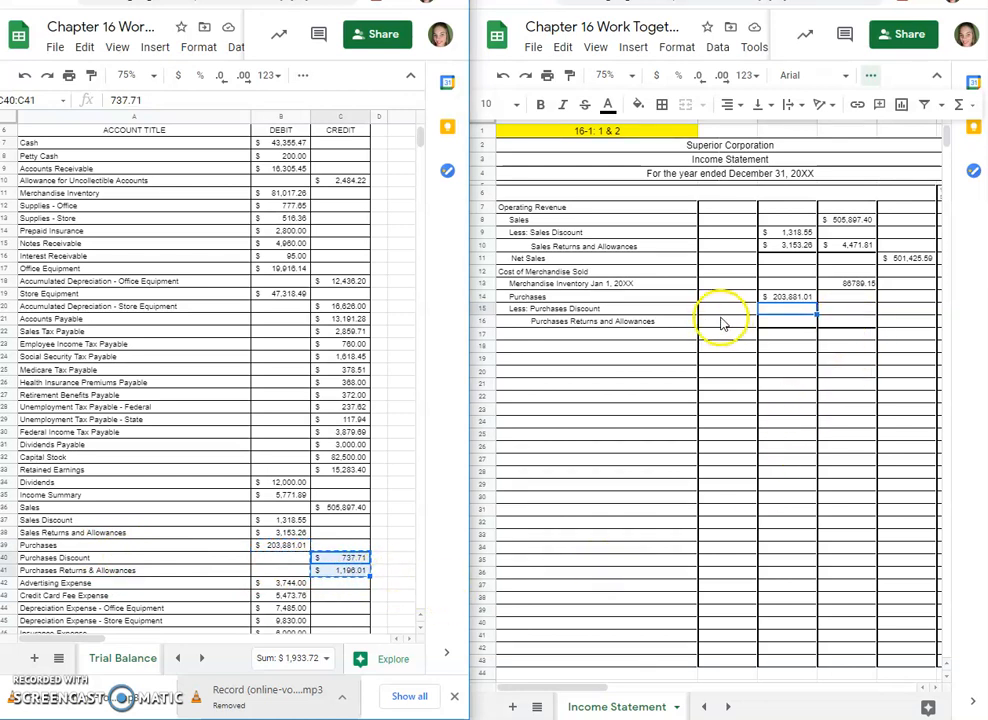
{"action": "left_click", "coordinate": [795, 310]}
{"action": "key", "text": "ctrl+v"}
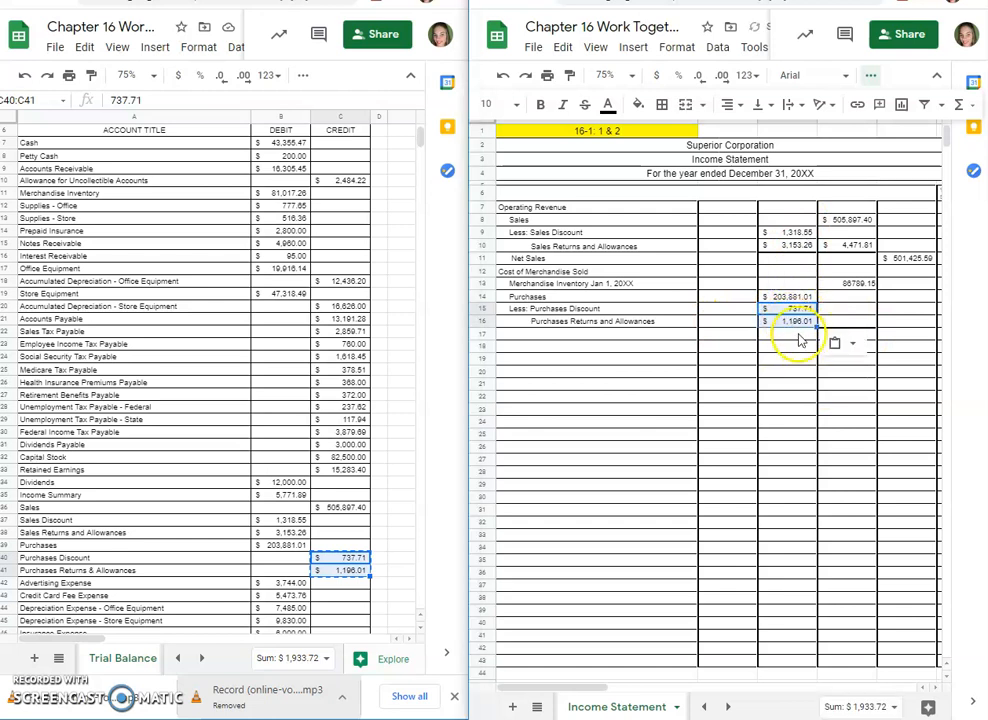
{"action": "left_click", "coordinate": [805, 375]}
Step: Add a bottom border to cell C16
{"action": "left_click", "coordinate": [800, 321]}
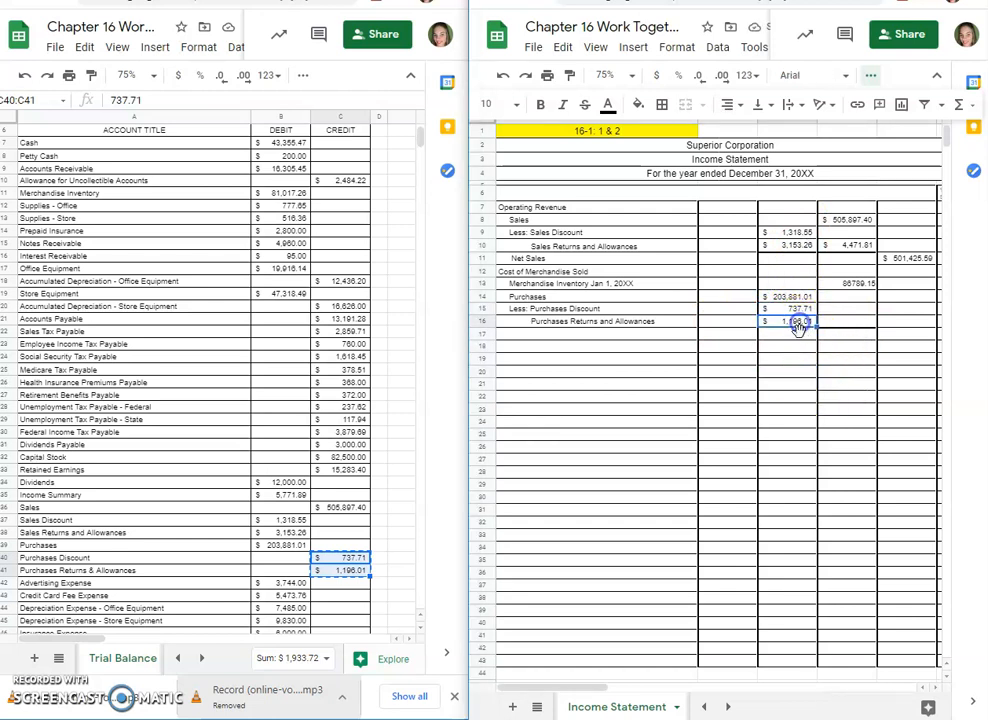
{"action": "left_click", "coordinate": [661, 106]}
{"action": "left_click", "coordinate": [728, 161]}
{"action": "left_click", "coordinate": [826, 407]}
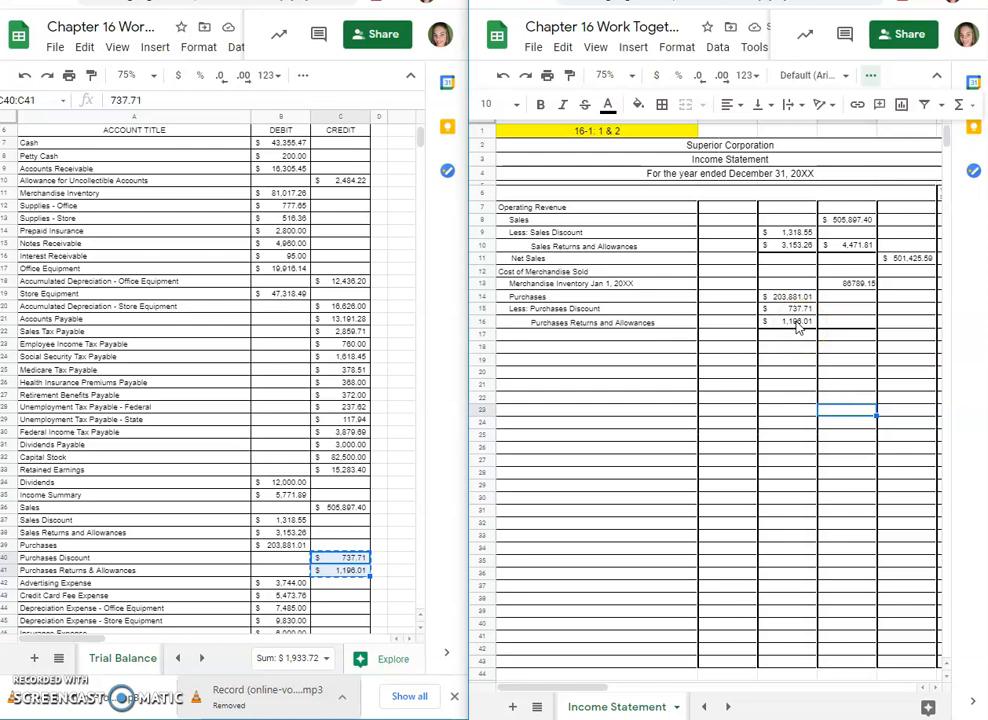
Step: Move the two purchase deduction amounts from C15:C16 to B15:B16
{"action": "left_click_drag", "start_coordinate": [792, 309], "coordinate": [803, 325]}
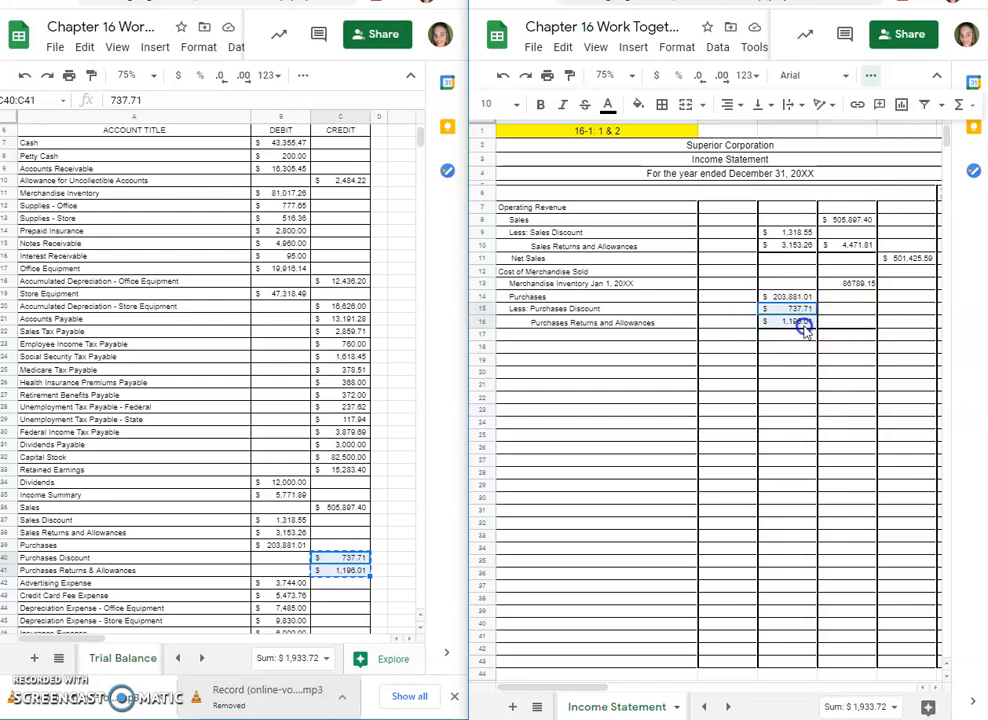
{"action": "key", "text": "ctrl+c"}
{"action": "left_click", "coordinate": [740, 309]}
{"action": "key", "text": "ctrl+v"}
{"action": "left_click_drag", "start_coordinate": [798, 309], "coordinate": [800, 322]}
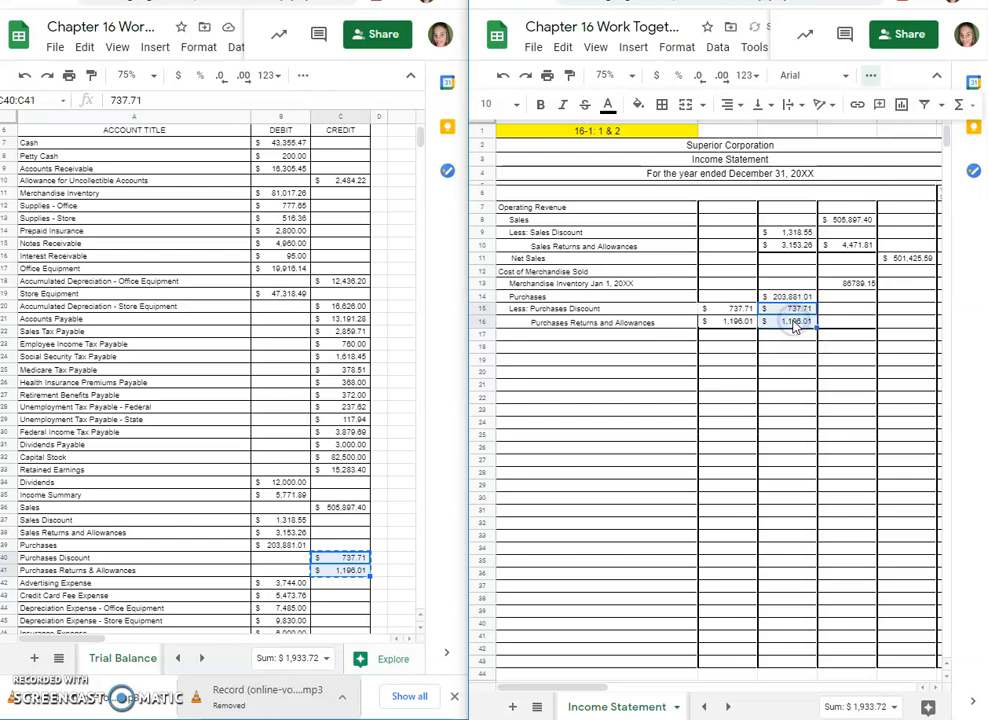
{"action": "key", "text": "Delete"}
Step: Change the border line style for cell D16
{"action": "left_click", "coordinate": [836, 325]}
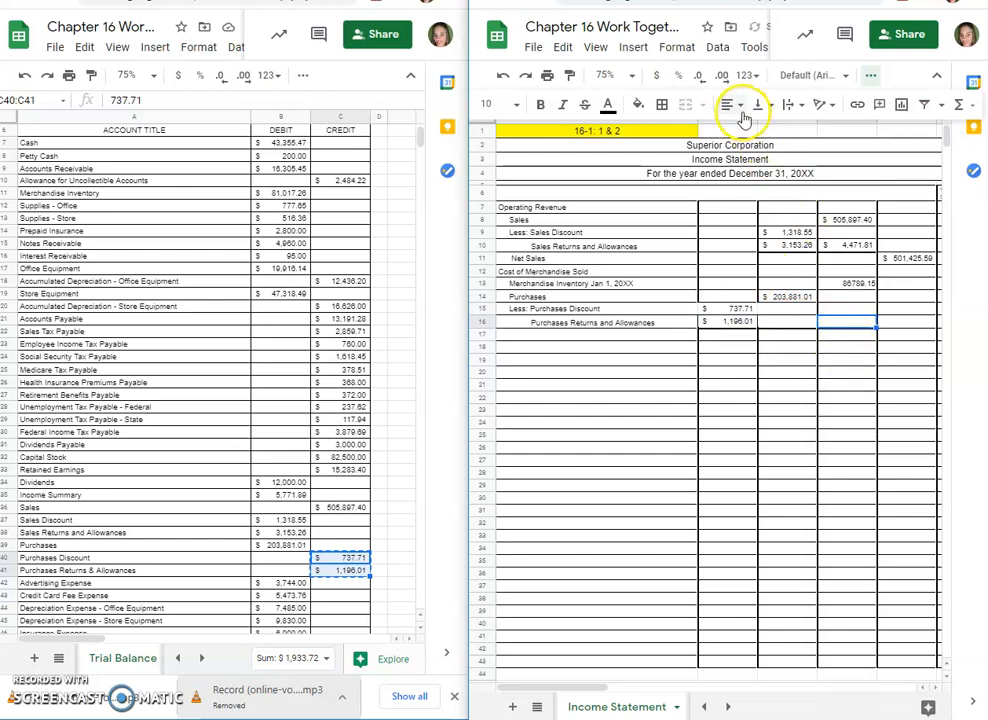
{"action": "left_click", "coordinate": [661, 104]}
{"action": "left_click", "coordinate": [785, 159]}
{"action": "left_click", "coordinate": [828, 181]}
{"action": "left_click", "coordinate": [868, 373]}
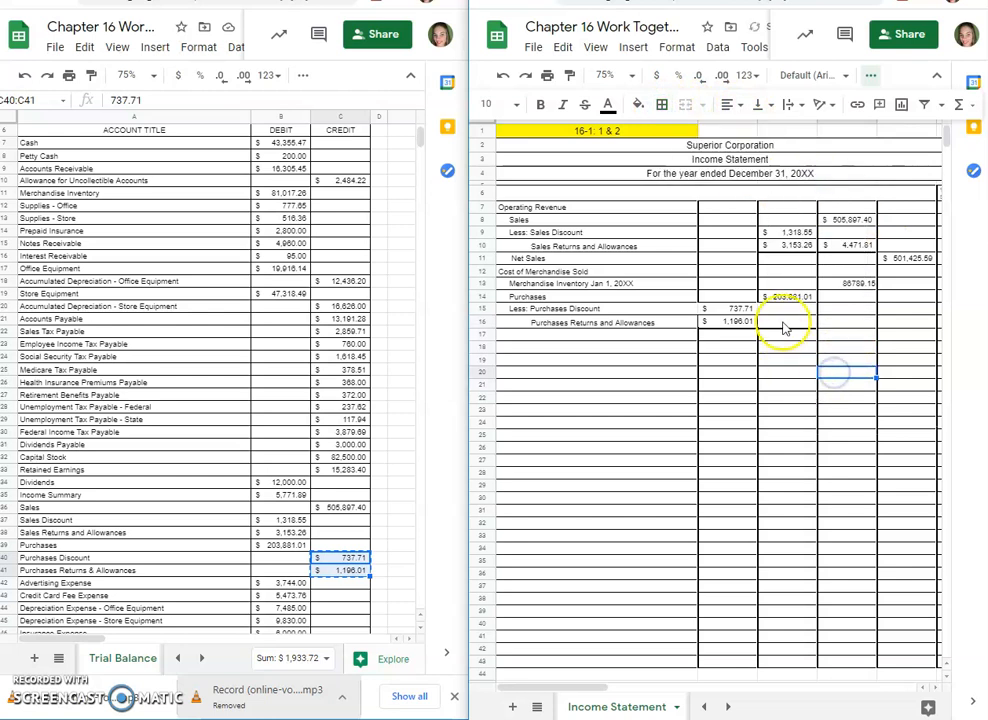
Step: Copy the formatting of C9:D10 onto the purchase deduction cells B15:C16
{"action": "left_click", "coordinate": [731, 310]}
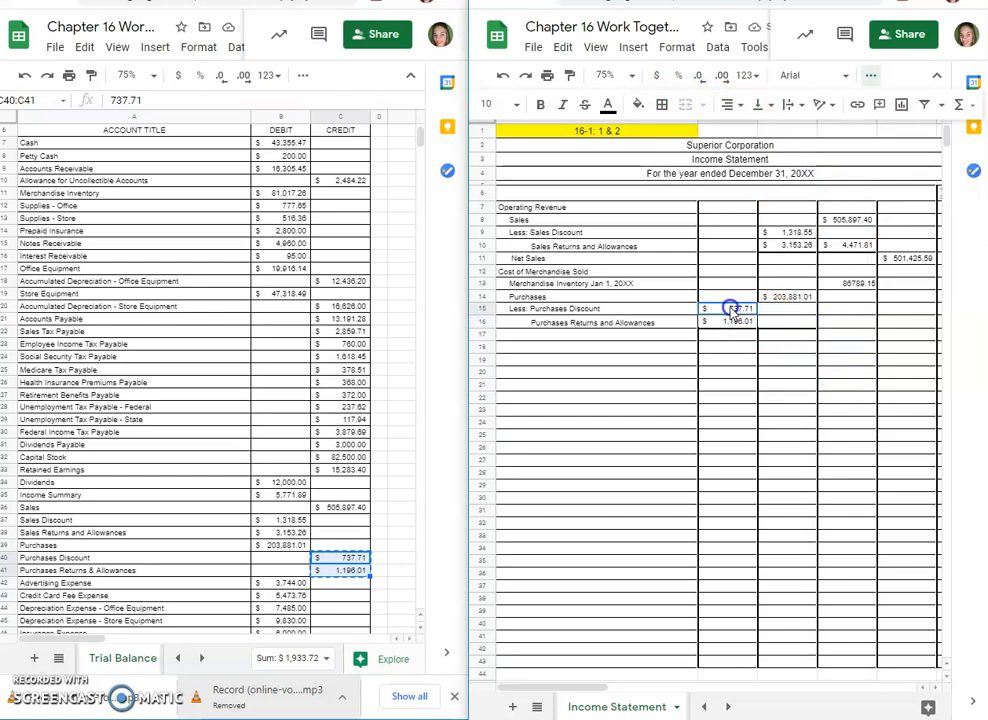
{"action": "mouse_move", "coordinate": [780, 236]}
{"action": "left_mouse_down"}
{"action": "mouse_move", "coordinate": [843, 241]}
{"action": "mouse_move", "coordinate": [842, 250]}
{"action": "left_mouse_up"}
{"action": "left_click", "coordinate": [572, 75]}
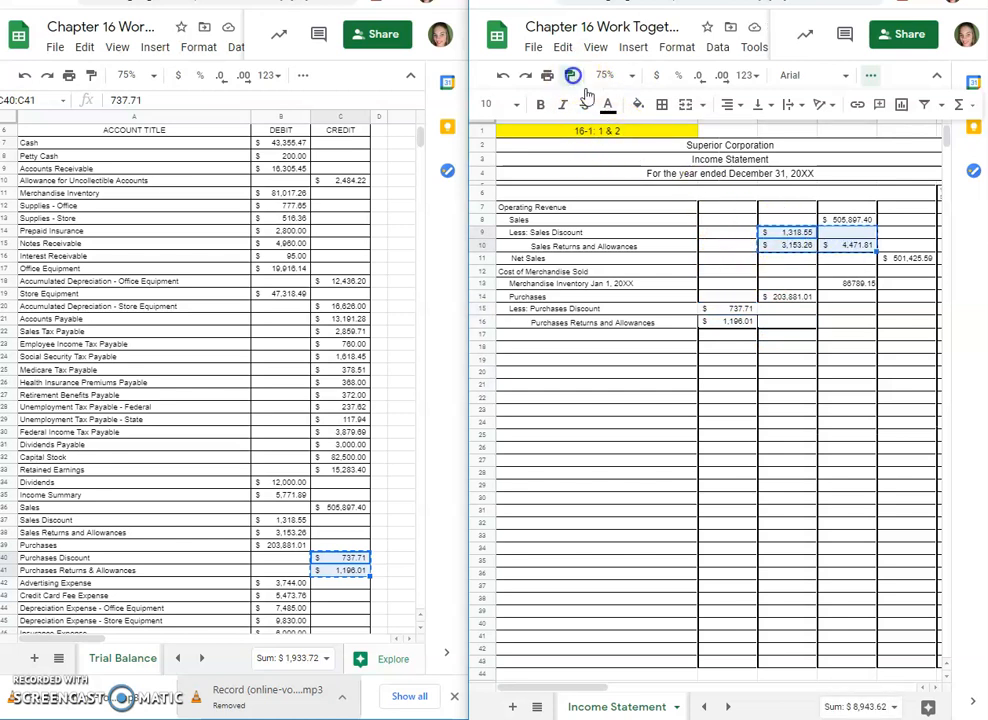
{"action": "left_click", "coordinate": [739, 308]}
{"action": "left_click", "coordinate": [766, 384]}
Step: Copy the formatting of the empty cell B14 onto the Purchases Discount amount in B15
{"action": "left_click_drag", "start_coordinate": [728, 310], "coordinate": [730, 322]}
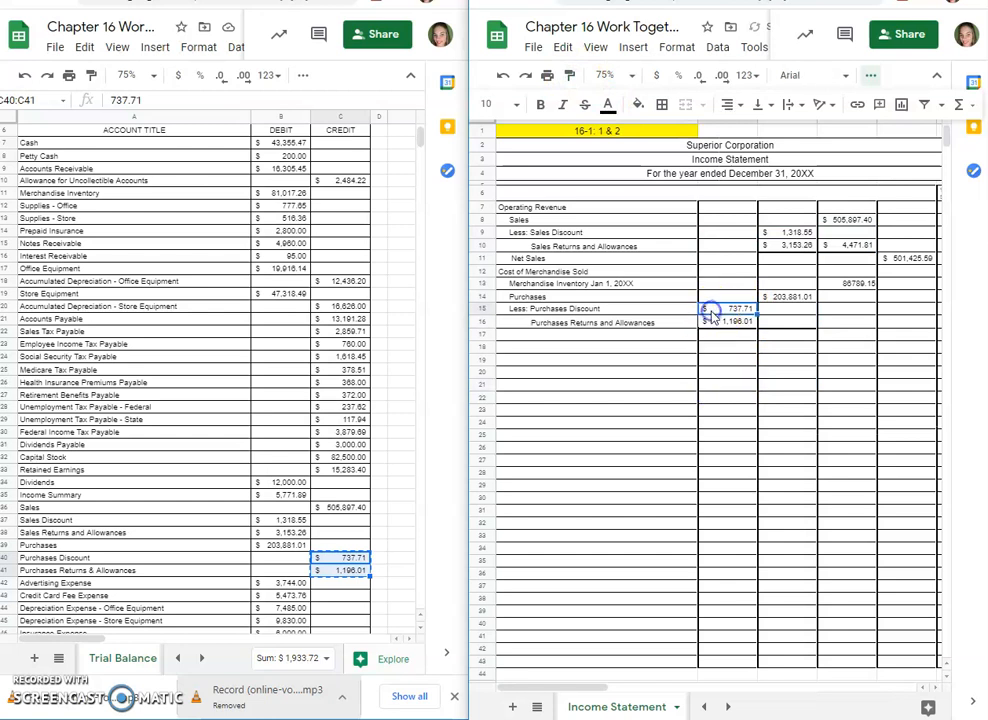
{"action": "left_click", "coordinate": [712, 296]}
{"action": "left_click", "coordinate": [570, 77]}
{"action": "left_click", "coordinate": [710, 308]}
{"action": "left_click", "coordinate": [752, 362]}
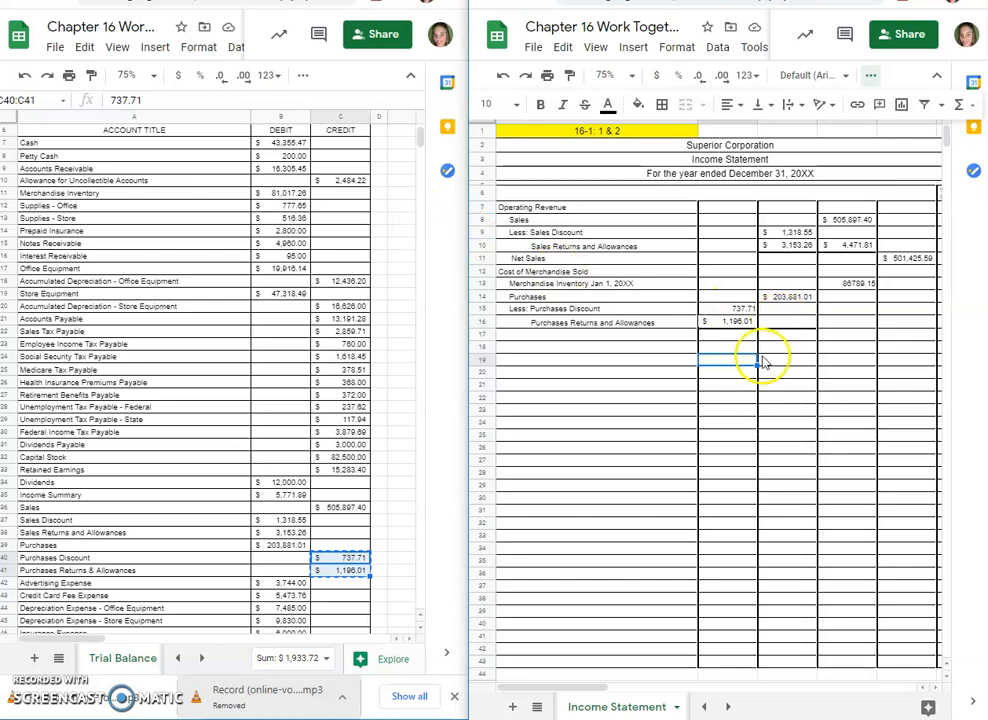
Step: Total the purchase deductions in C16 with the formula =B15+B16
{"action": "left_click", "coordinate": [779, 322]}
{"action": "type", "text": "="}
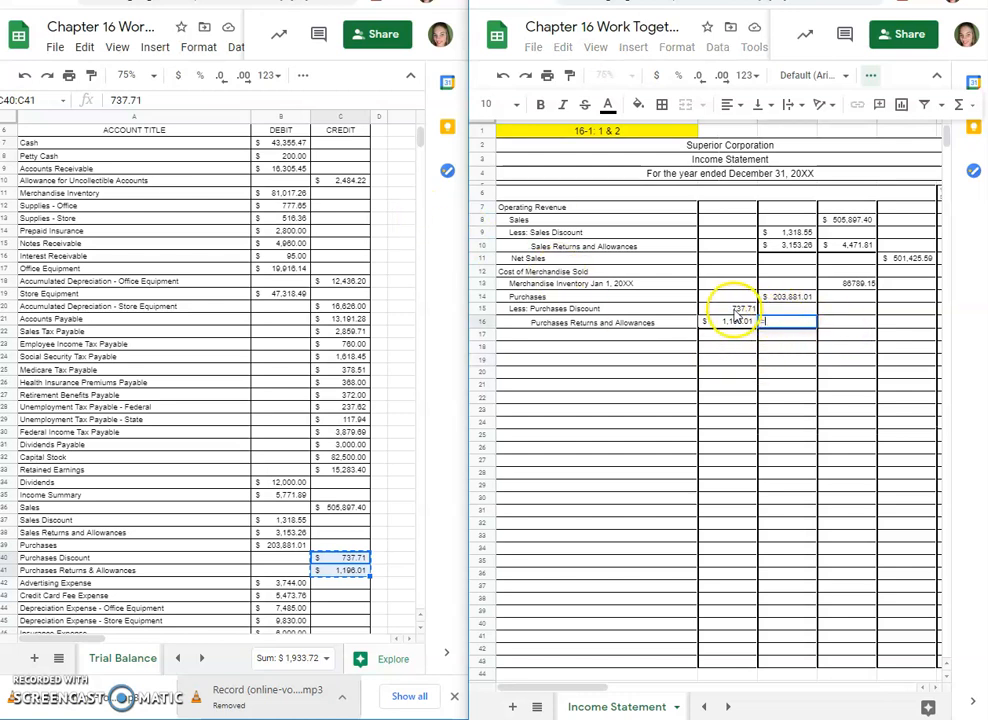
{"action": "left_click", "coordinate": [740, 308]}
{"action": "type", "text": "+"}
{"action": "left_click", "coordinate": [730, 322]}
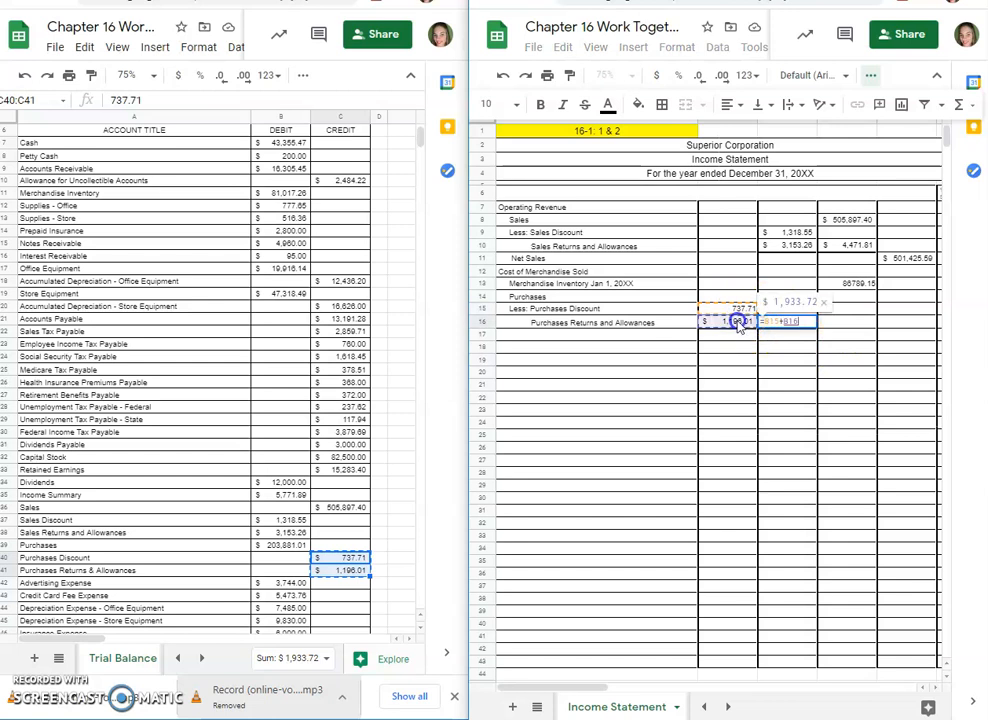
{"action": "key", "text": "Return"}
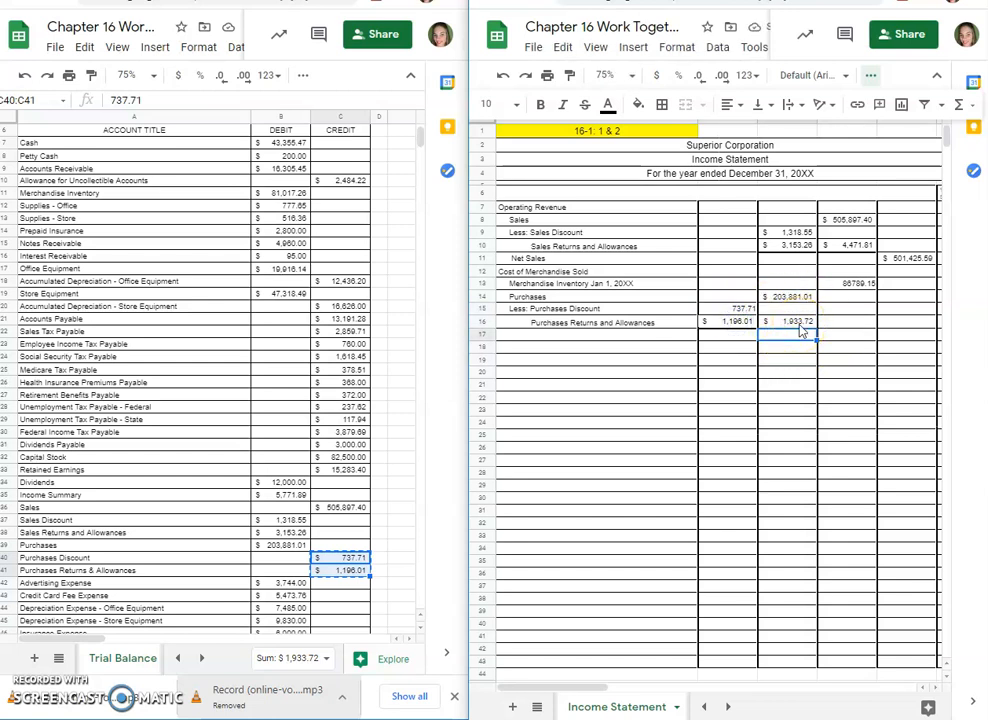
{"action": "left_click", "coordinate": [592, 335]}
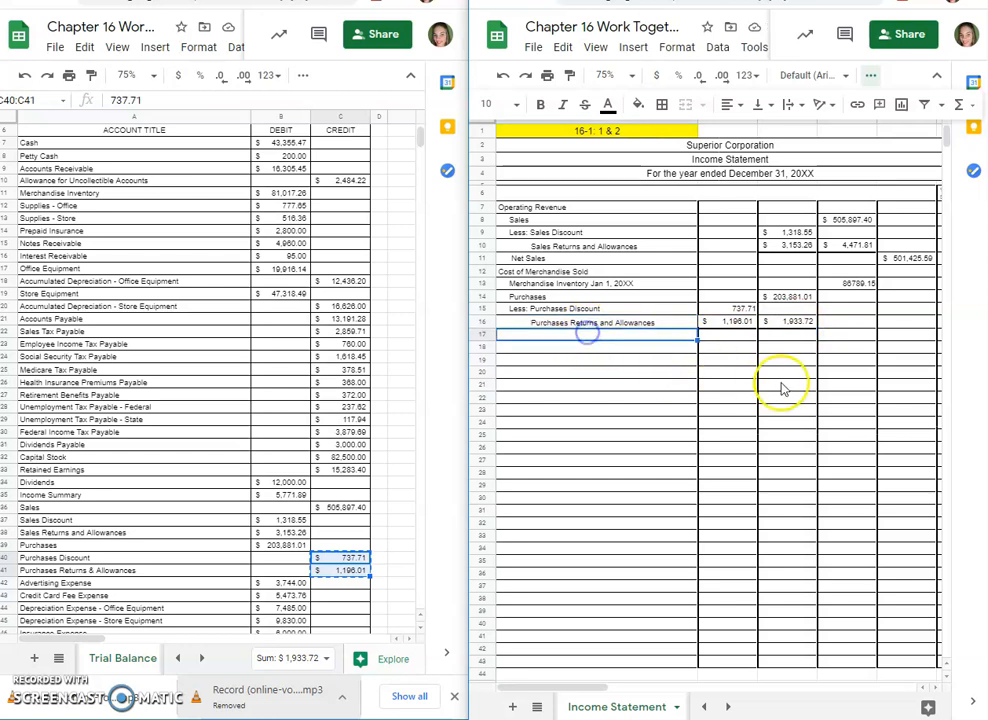
Step: Label A17 Net Purchases and calculate the amount in D17 with the formula =C14-C16
{"action": "key", "text": "Return"}
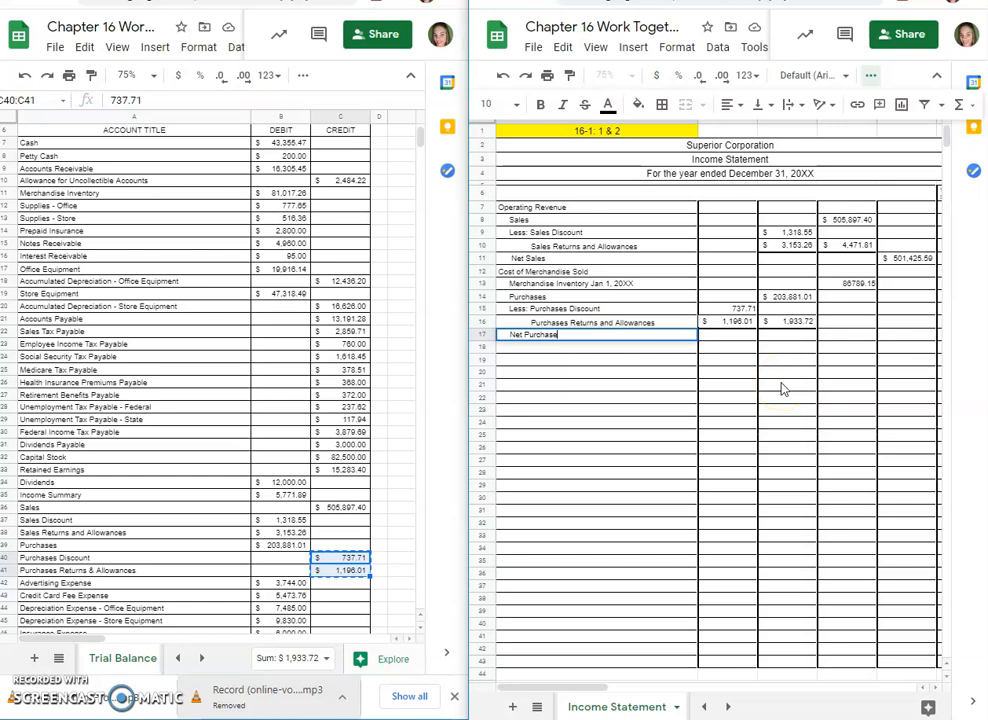
{"action": "left_click", "coordinate": [800, 336]}
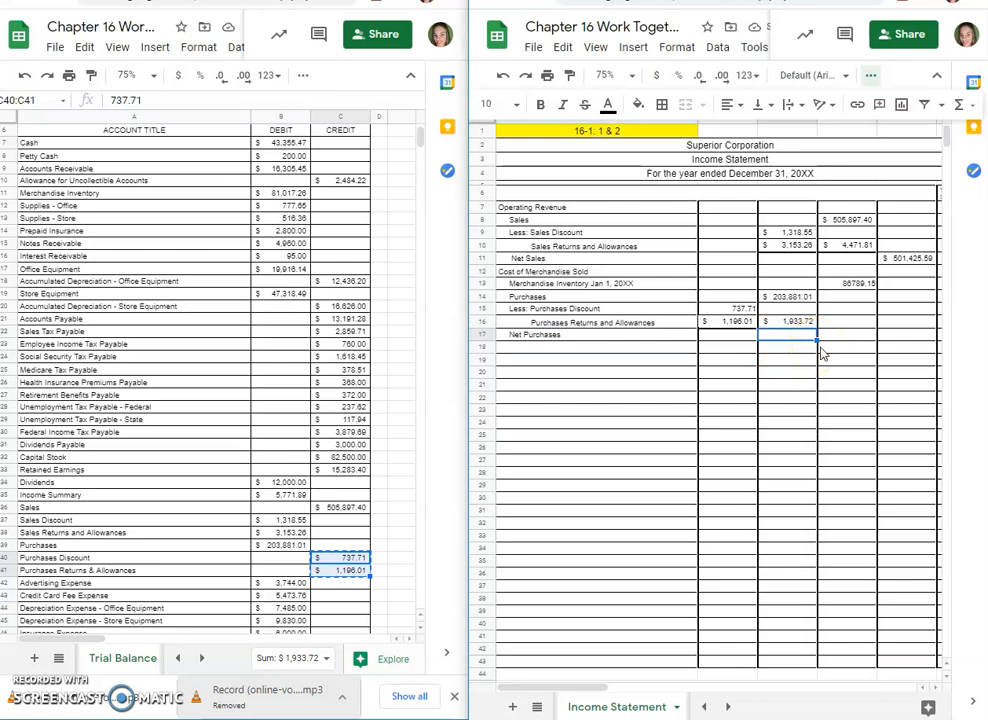
{"action": "left_click", "coordinate": [872, 340]}
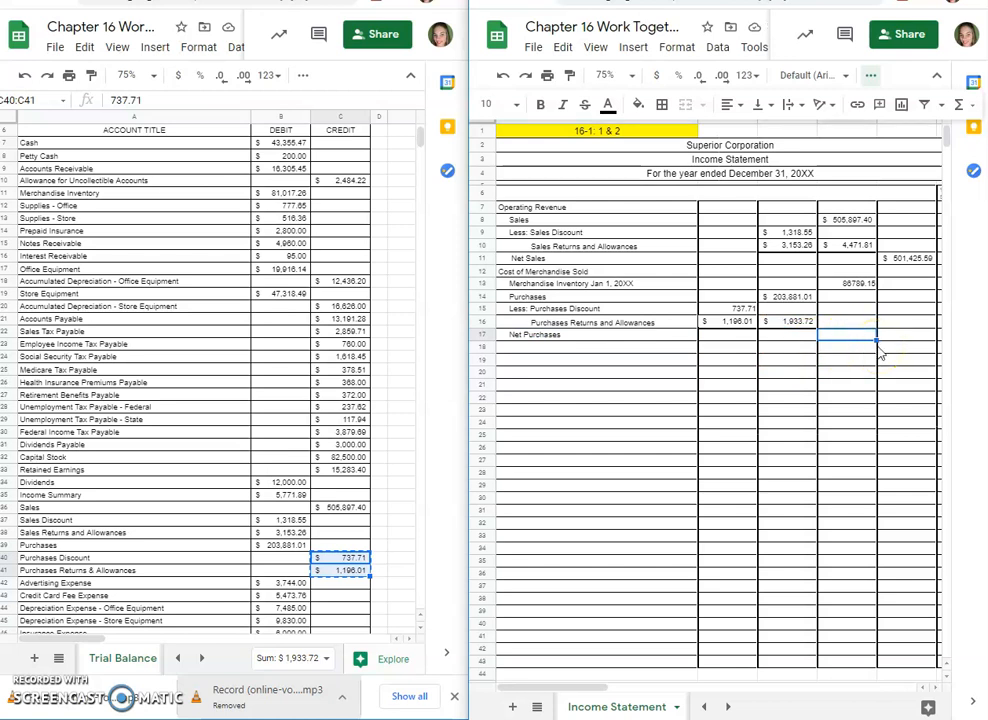
{"action": "type", "text": "="}
{"action": "left_click", "coordinate": [788, 296]}
{"action": "type", "text": "-"}
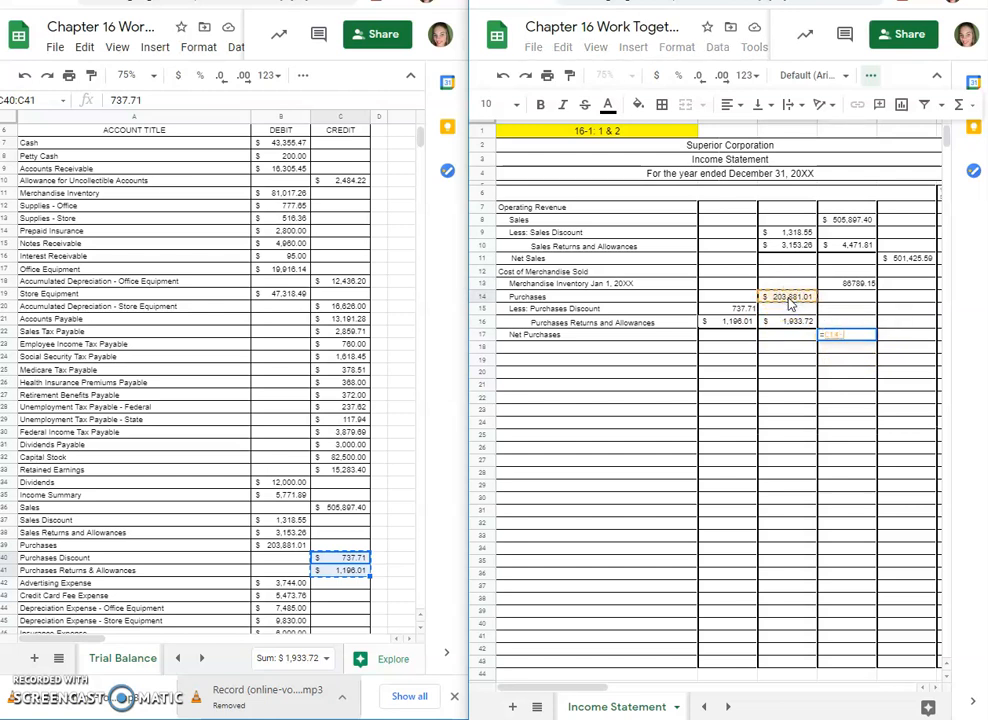
{"action": "left_click", "coordinate": [793, 322]}
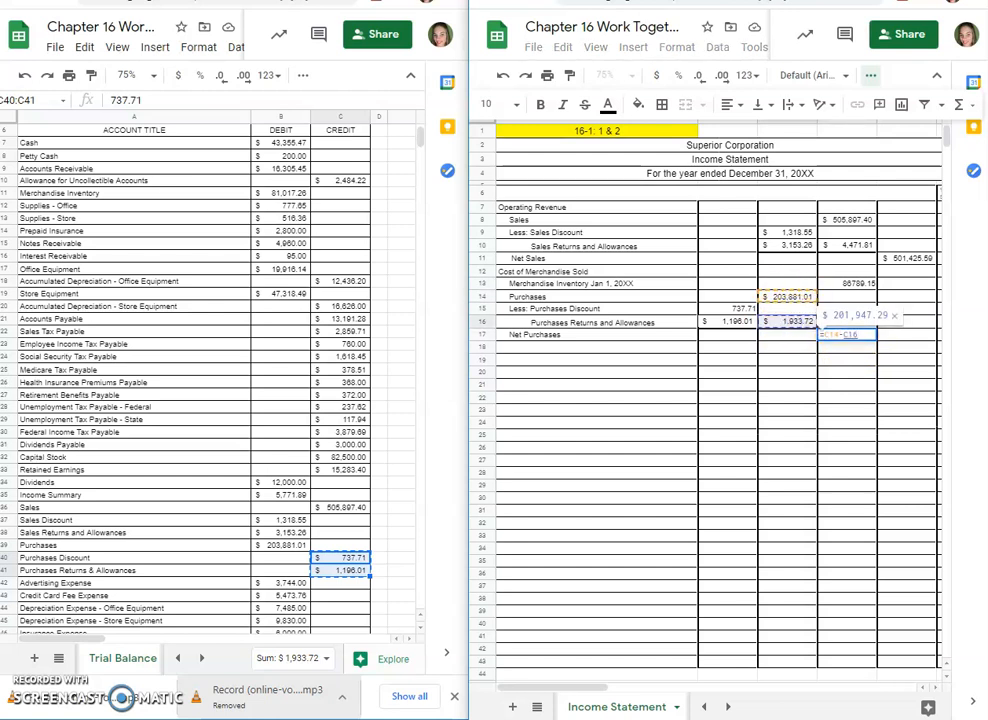
{"action": "key", "text": "Return"}
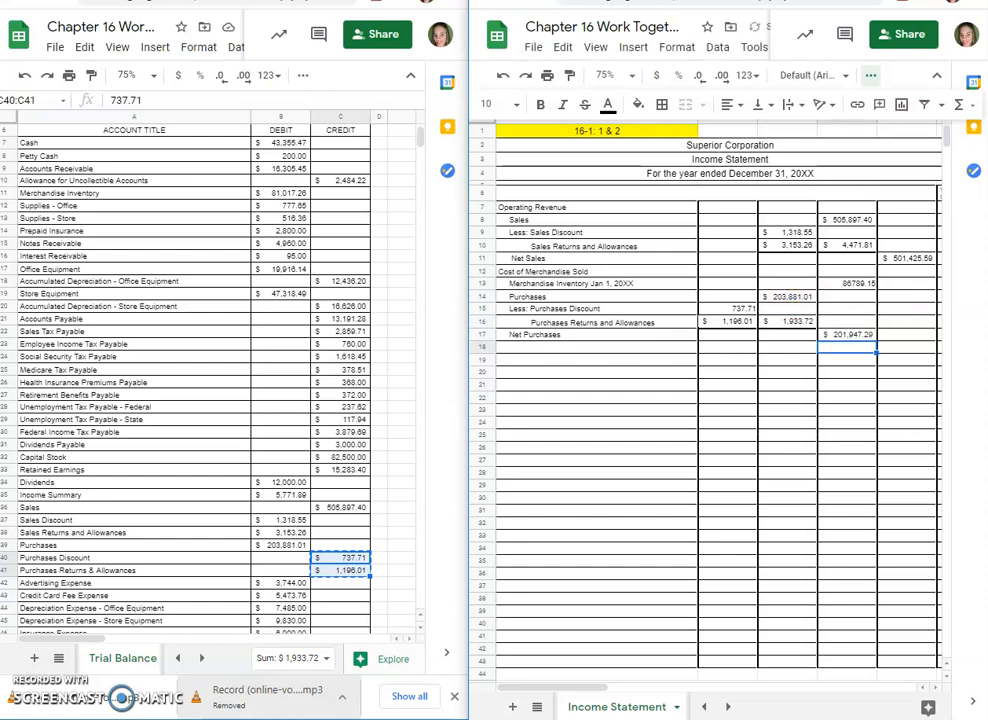
{"action": "left_click", "coordinate": [853, 338]}
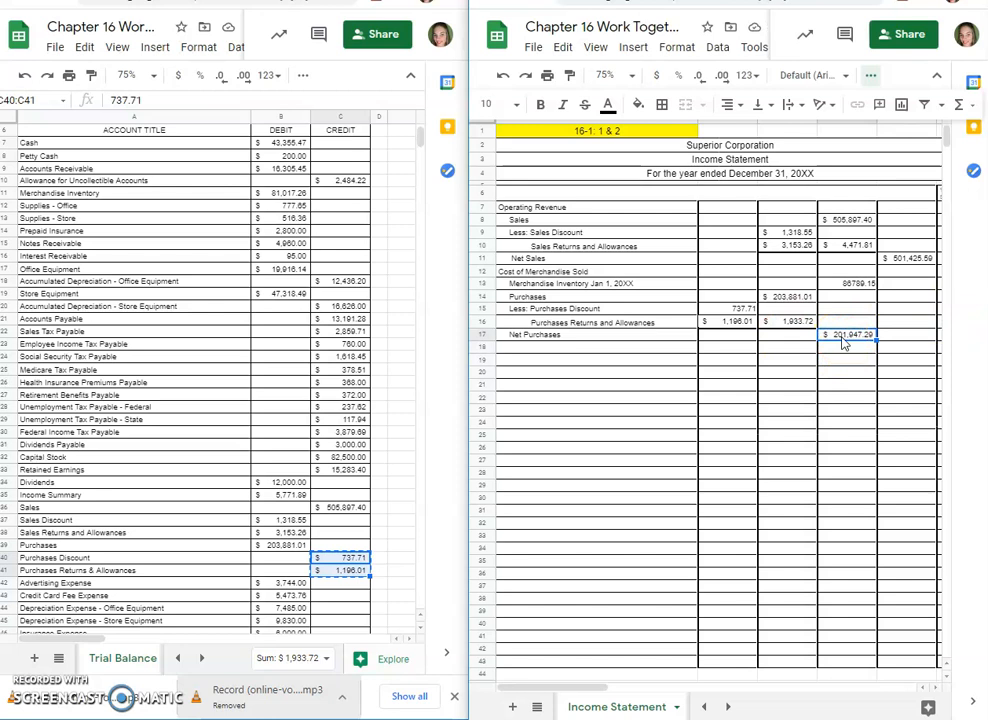
Step: Label A18 Total Cost of Merchandise Available for Sale and calculate it in D18 with the formula =D13+D17
{"action": "double_click", "coordinate": [569, 347]}
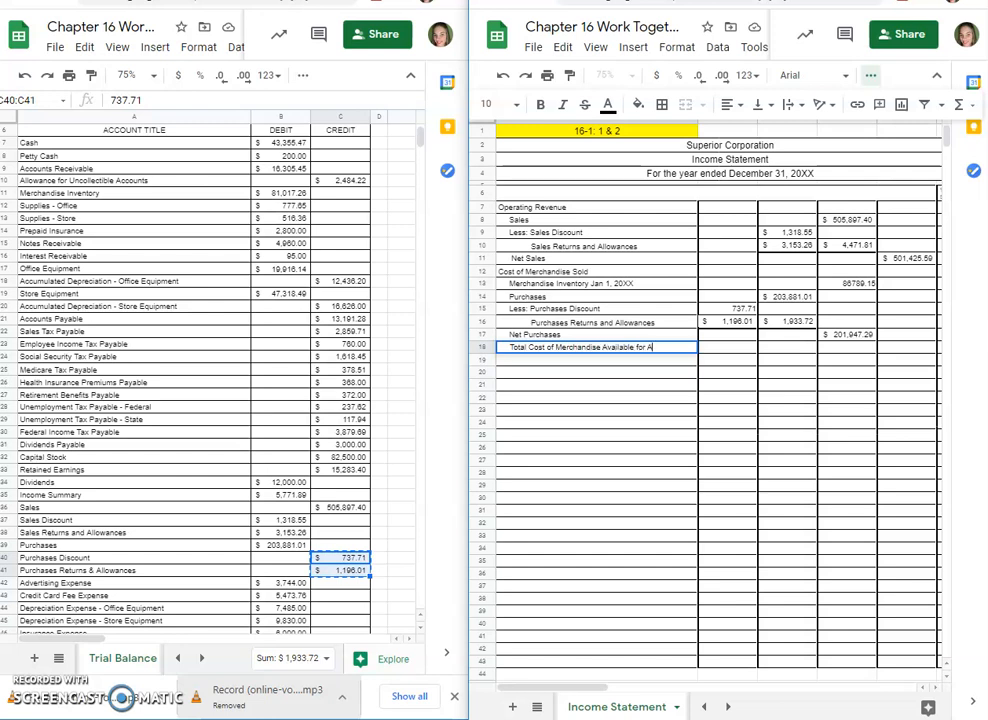
{"action": "key", "text": "Tab"}
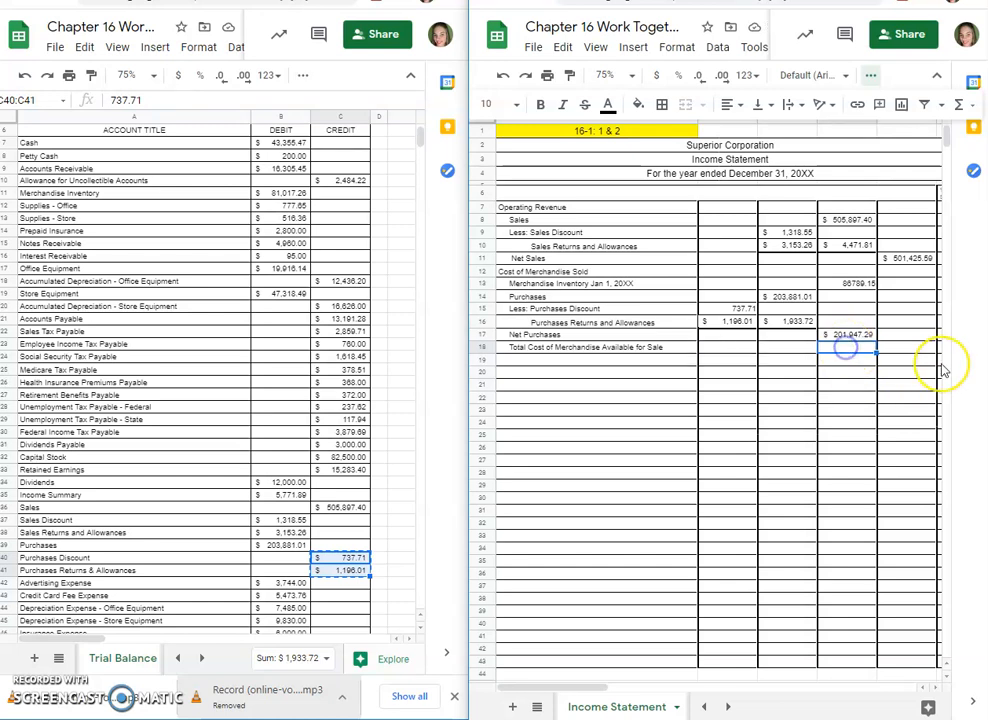
{"action": "type", "text": "="}
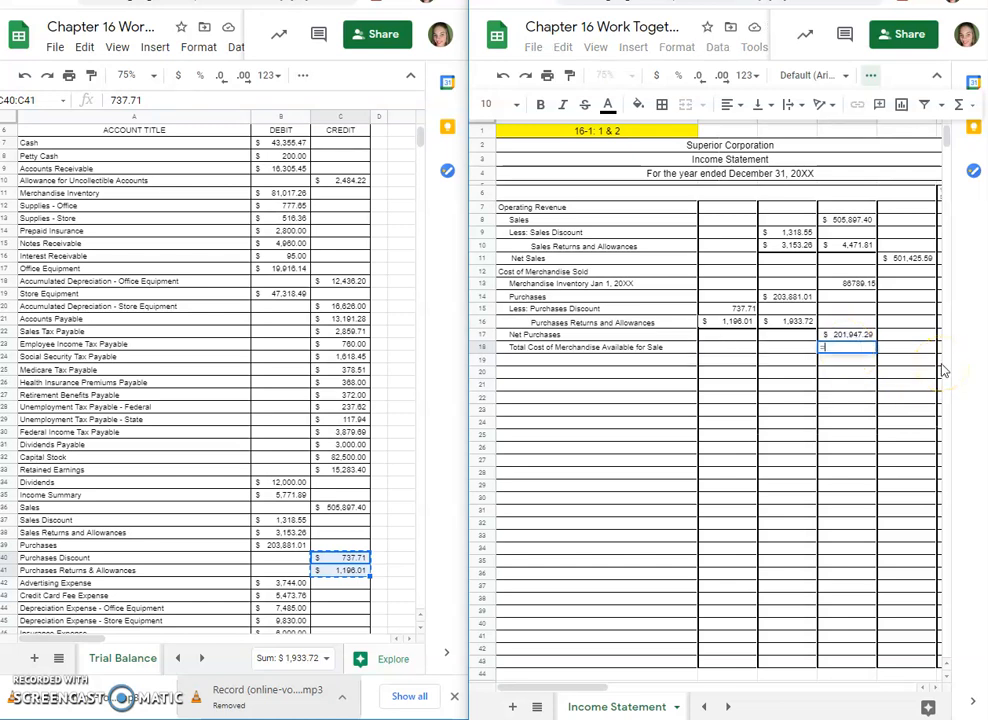
{"action": "left_click", "coordinate": [851, 284]}
{"action": "type", "text": "+"}
{"action": "left_click", "coordinate": [834, 335]}
{"action": "key", "text": "Return"}
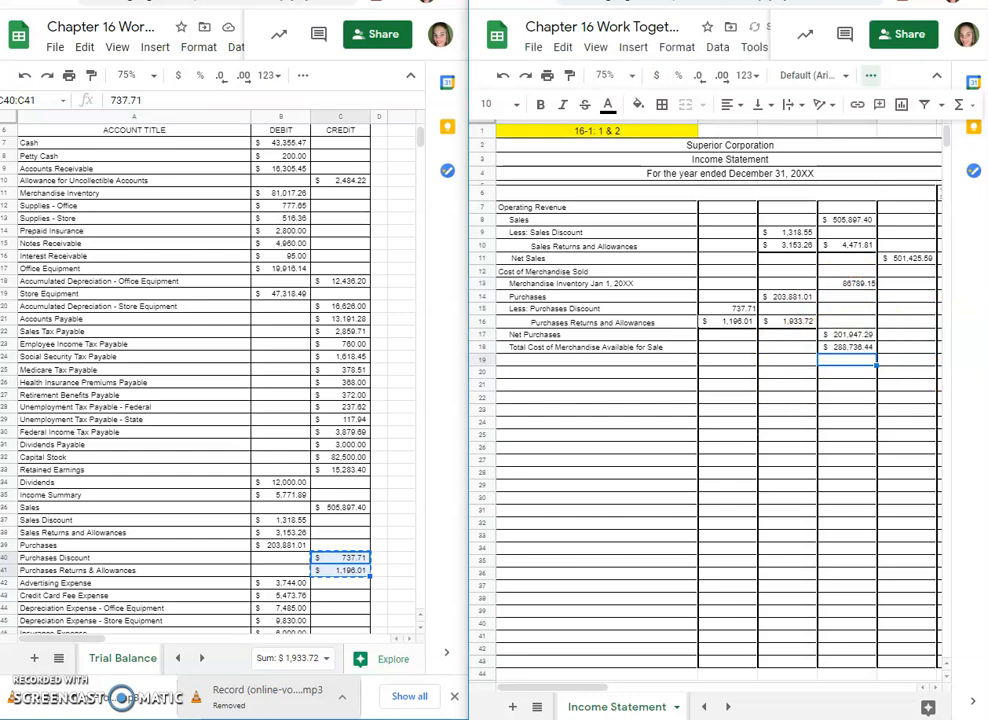
{"action": "left_click", "coordinate": [856, 352]}
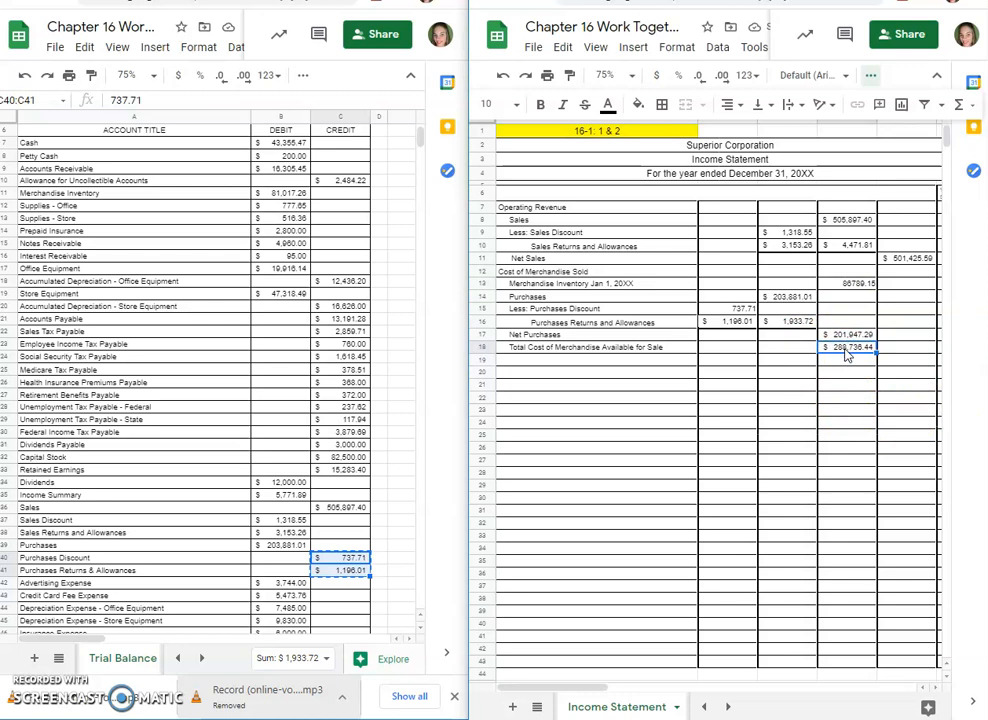
Step: Enter the label Less Merchandise Inventory December 31, 20XX in A19
{"action": "left_click", "coordinate": [545, 361]}
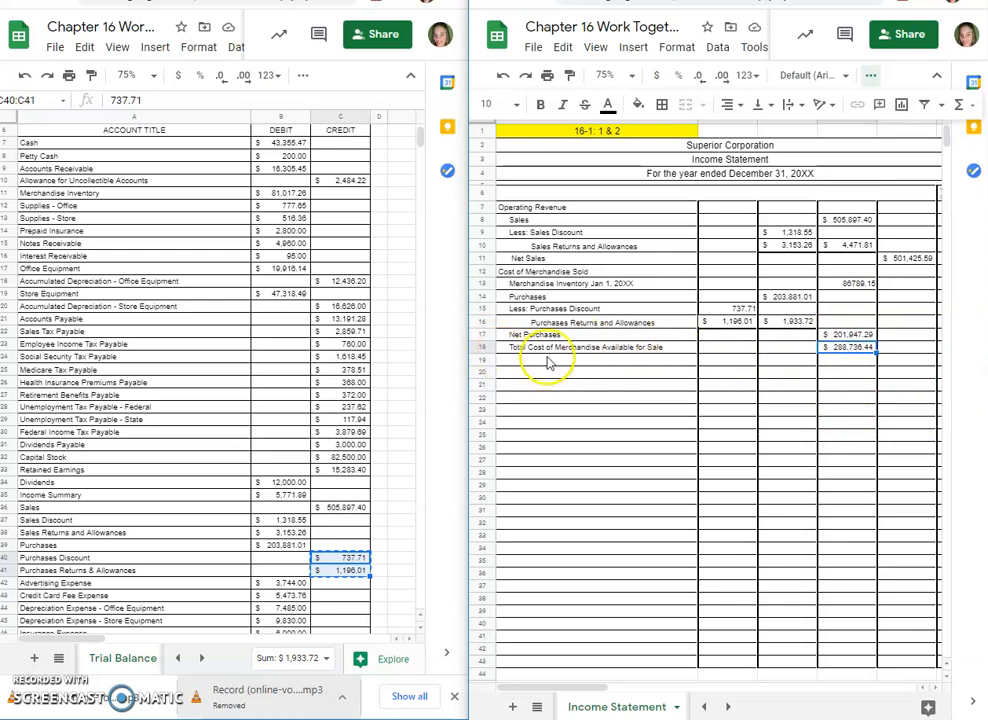
{"action": "key", "text": "Return"}
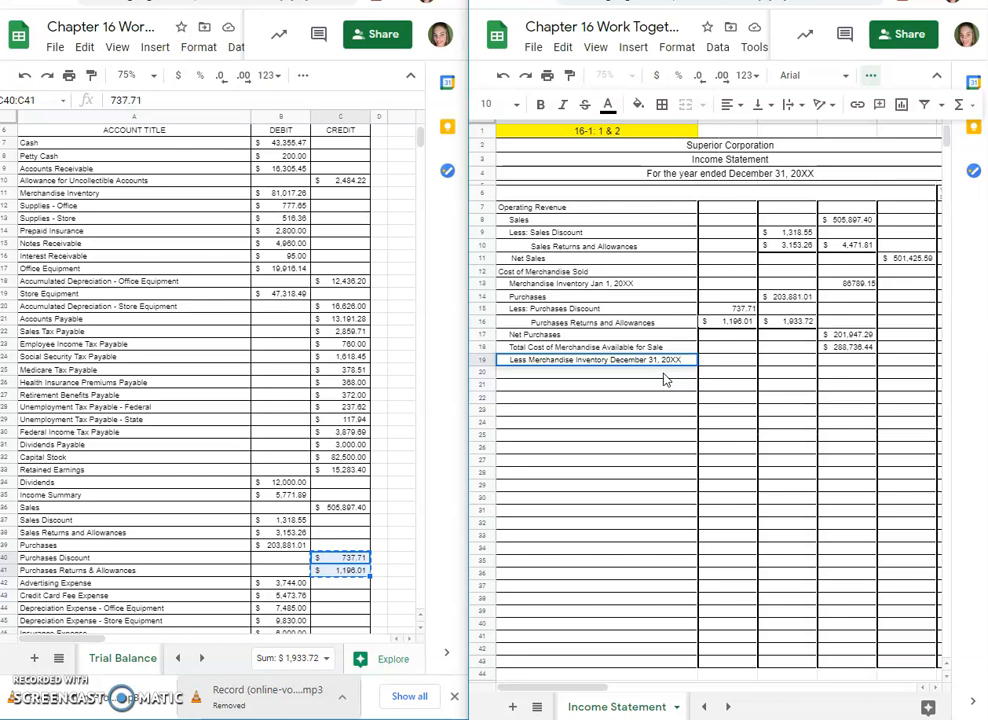
Step: Add a bottom border under the Net Purchases amount in D17 and change its line style
{"action": "left_click", "coordinate": [850, 347]}
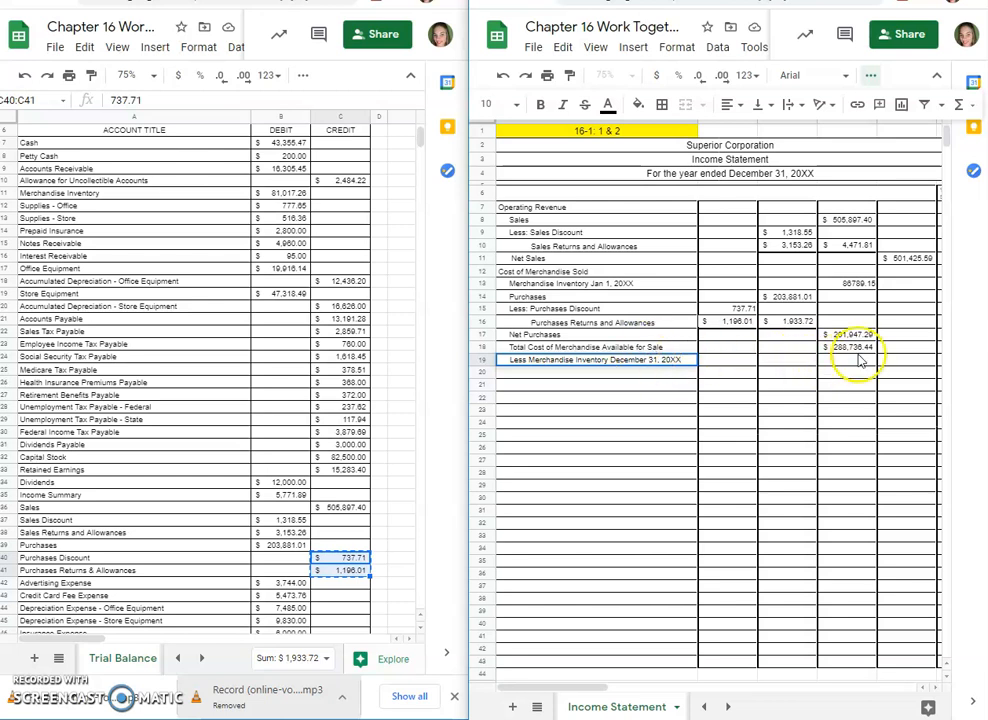
{"action": "left_click", "coordinate": [849, 334]}
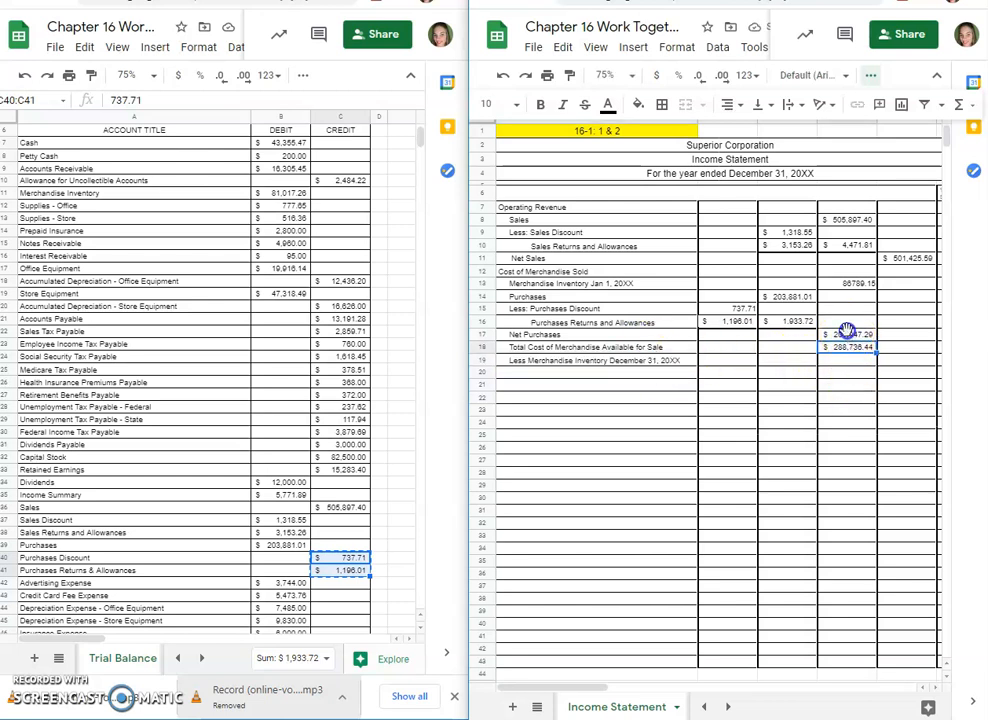
{"action": "left_click", "coordinate": [662, 104]}
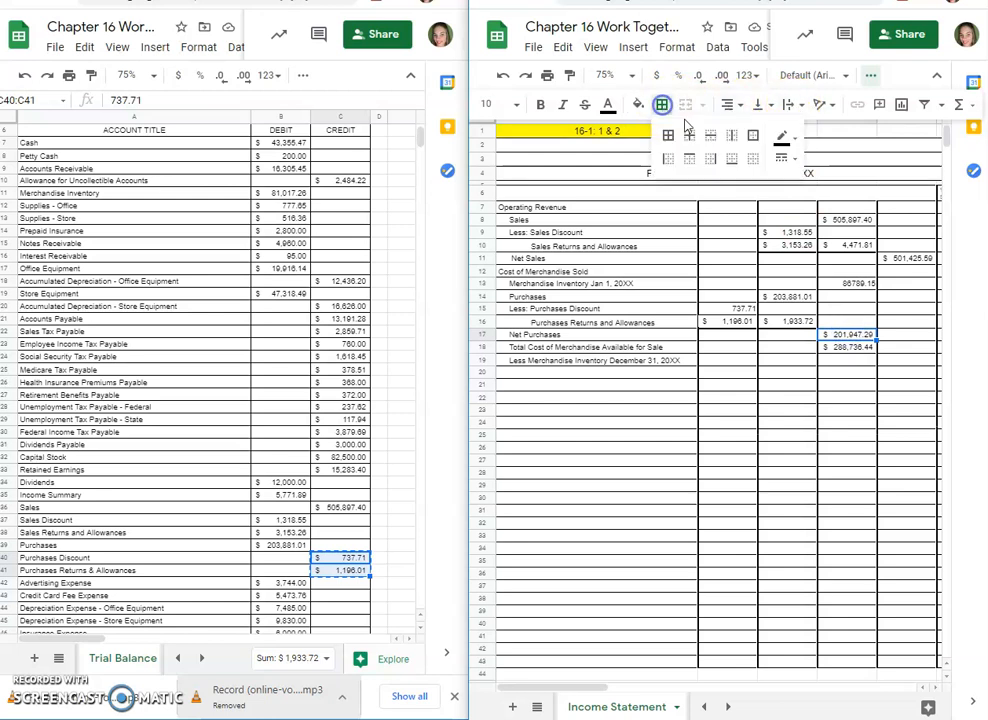
{"action": "left_click", "coordinate": [781, 158]}
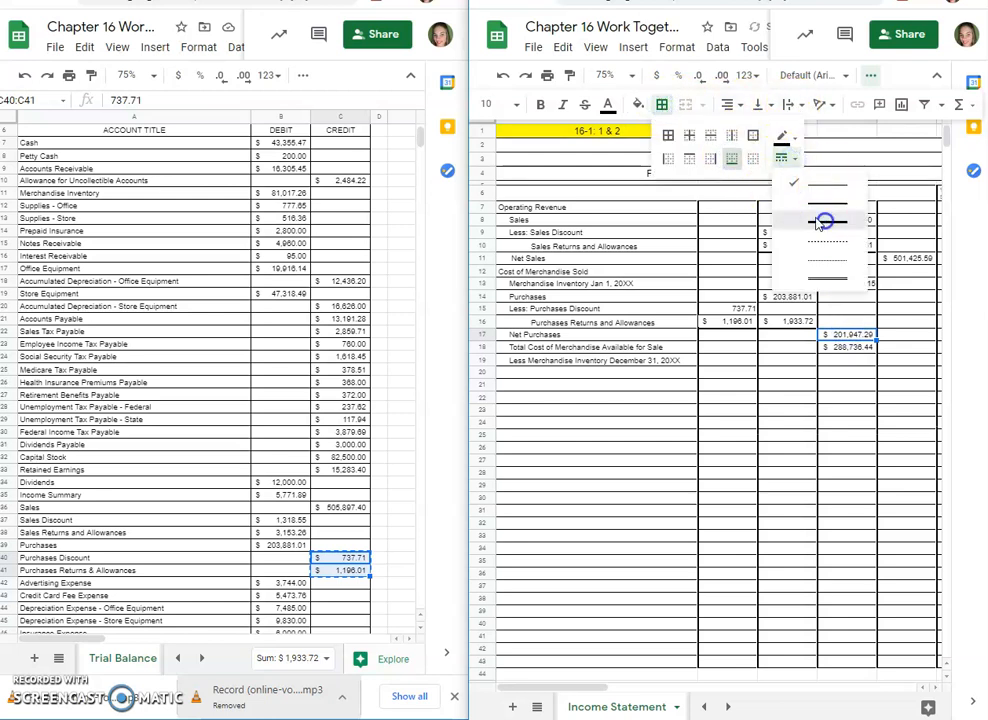
{"action": "left_click", "coordinate": [820, 282]}
{"action": "left_click", "coordinate": [847, 351]}
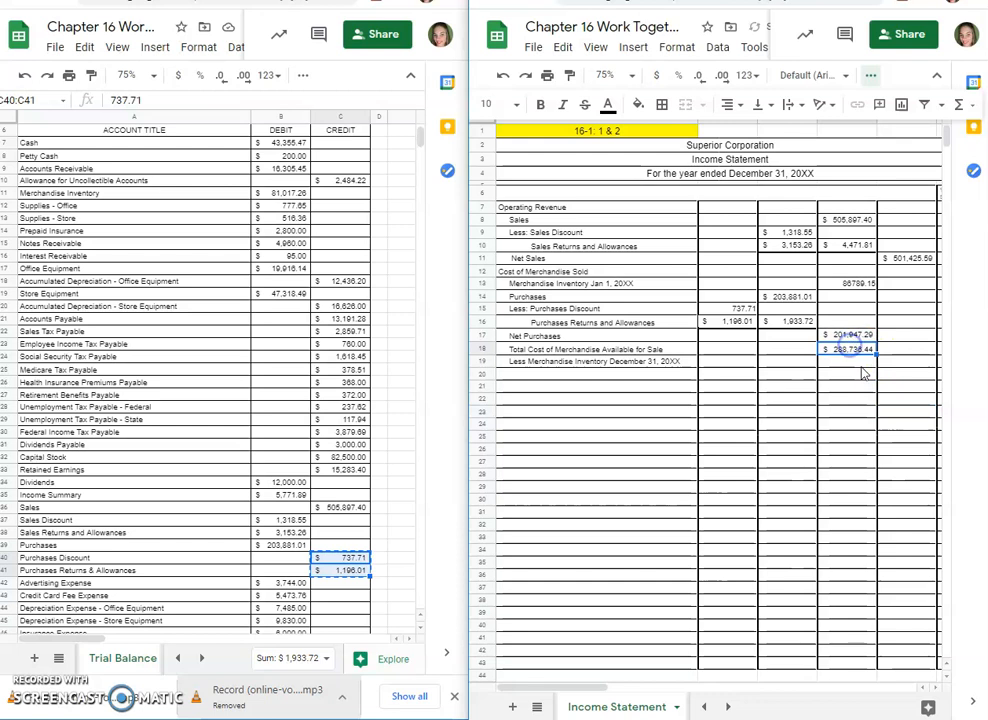
Step: Copy the Merchandise Inventory debit balance, 81,017.26, from the trial balance into D19 of the income statement
{"action": "left_click", "coordinate": [849, 363]}
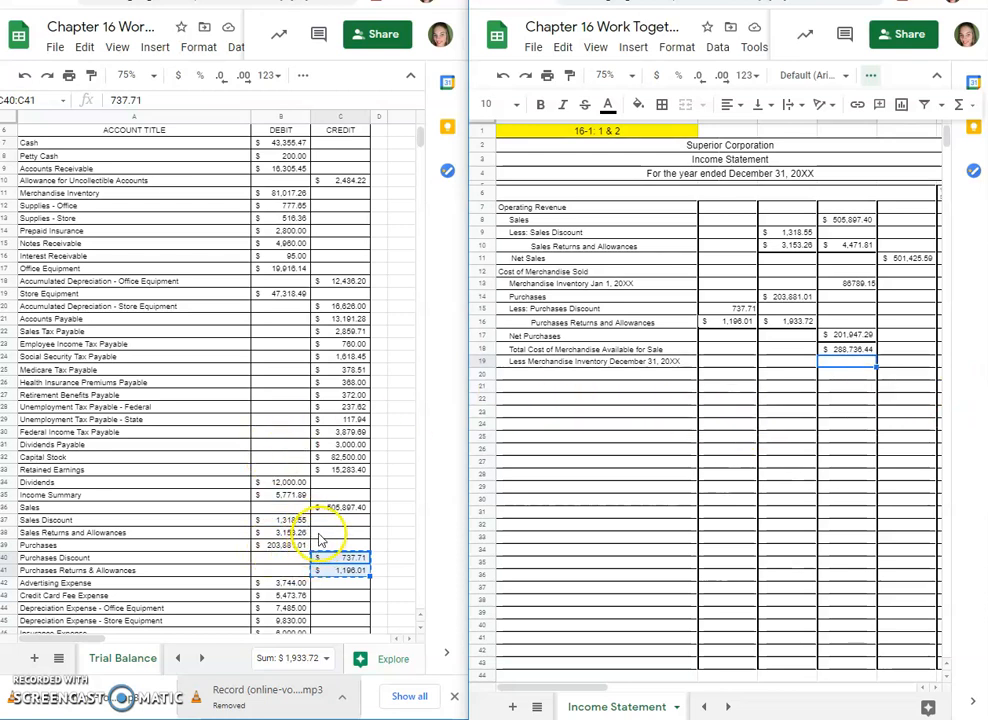
{"action": "left_click", "coordinate": [287, 192]}
{"action": "key", "text": "ctrl+c"}
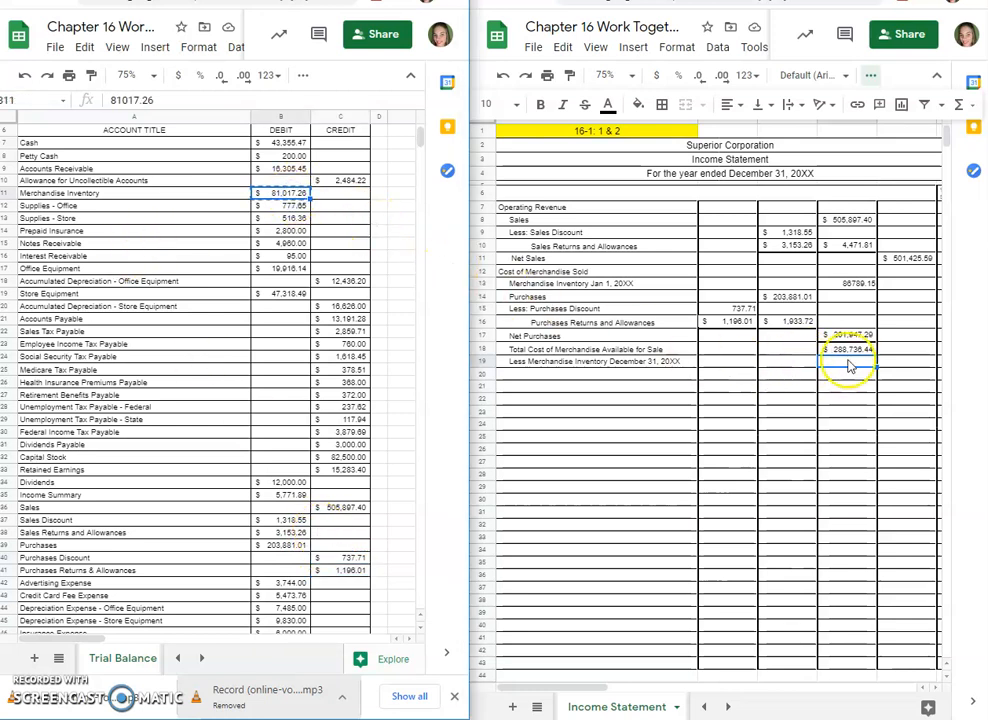
{"action": "left_click", "coordinate": [848, 362]}
{"action": "key", "text": "ctrl+v"}
{"action": "left_click", "coordinate": [860, 374]}
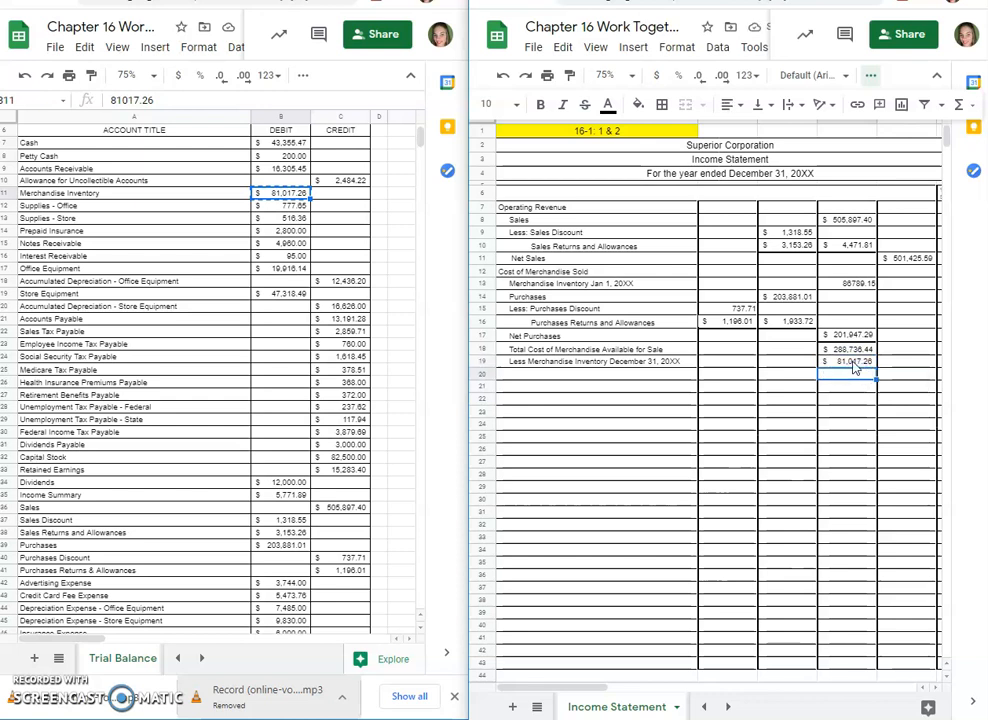
Step: Add a bottom border under the December 31 inventory amount in D19
{"action": "left_click", "coordinate": [855, 363]}
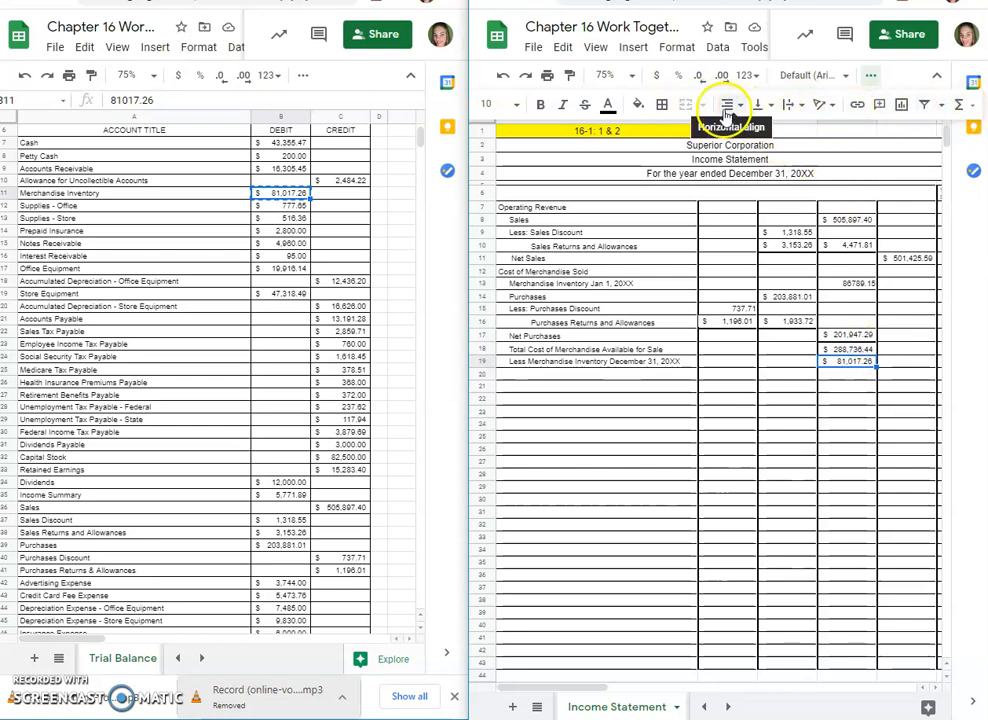
{"action": "left_click", "coordinate": [661, 104]}
{"action": "left_click", "coordinate": [727, 159]}
{"action": "left_click", "coordinate": [898, 375]}
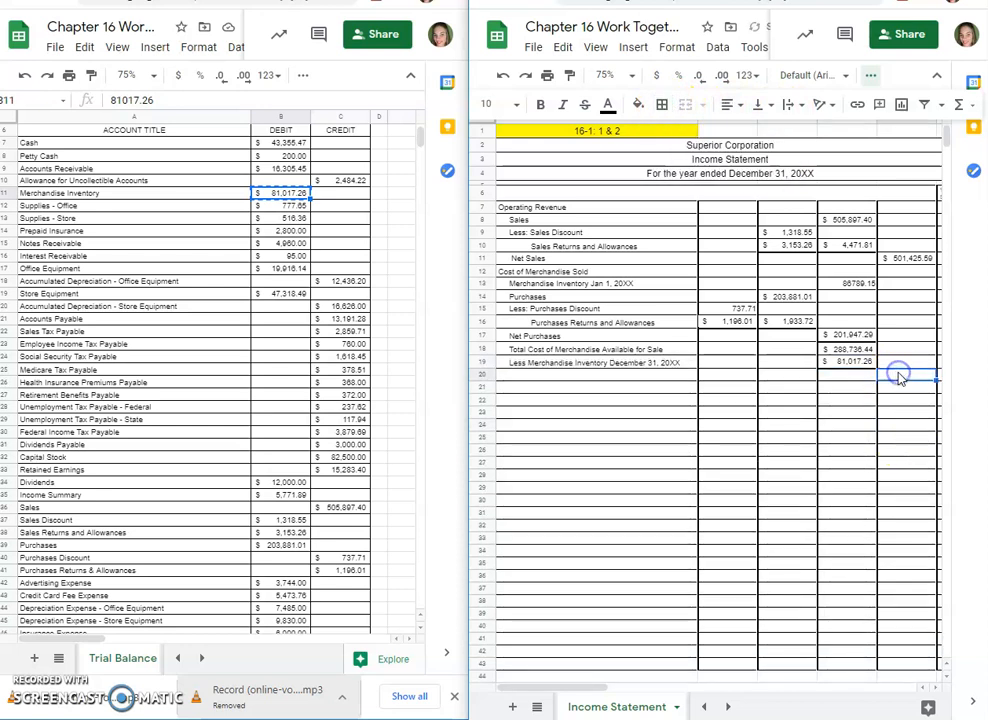
Step: Calculate the cost of merchandise sold in E20 with the formula =D18-D19 and label A20 Cost of Merchandise Sold
{"action": "left_click", "coordinate": [905, 374]}
{"action": "type", "text": "="}
{"action": "left_click", "coordinate": [836, 349]}
{"action": "type", "text": "-"}
{"action": "left_click", "coordinate": [845, 361]}
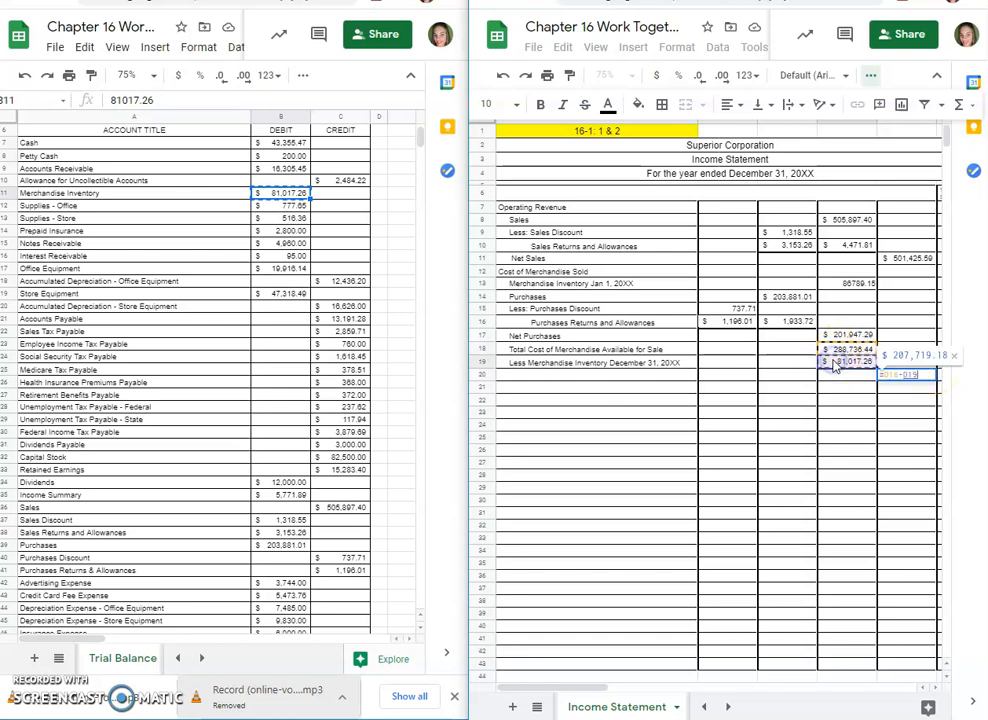
{"action": "key", "text": "Return"}
{"action": "left_click", "coordinate": [624, 376]}
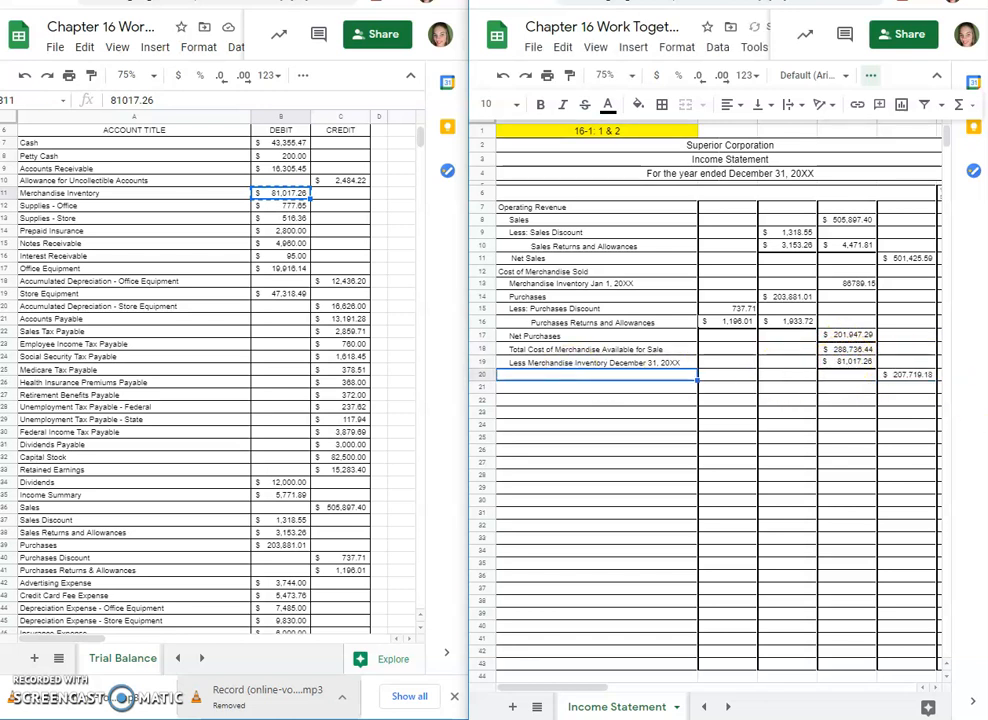
{"action": "type", "text": "C"}
{"action": "key", "text": "BackSpace"}
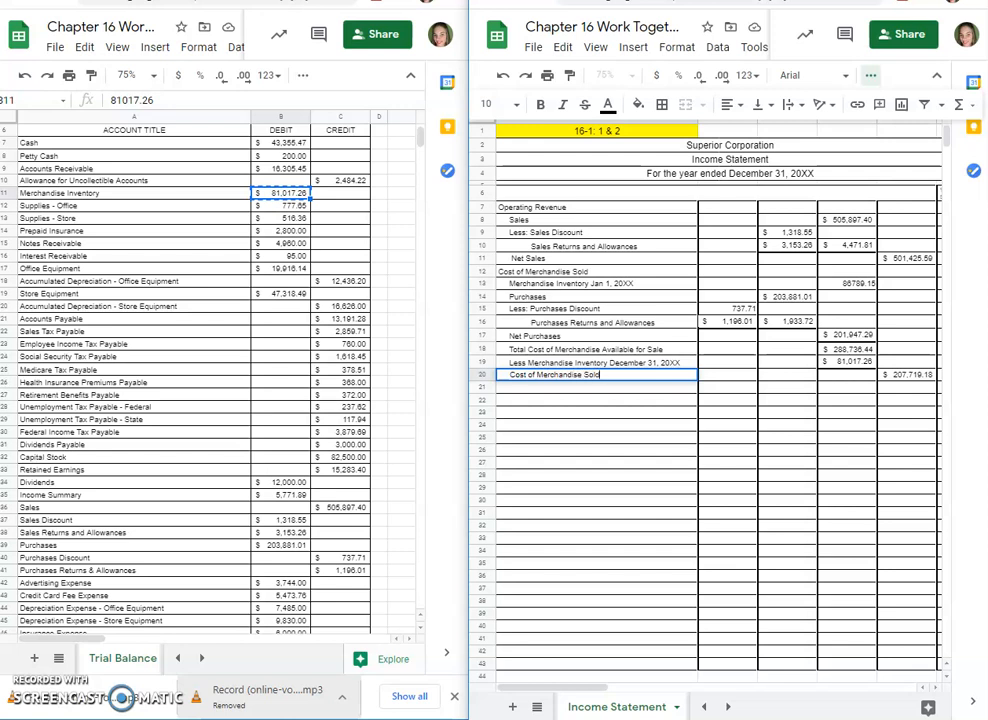
{"action": "left_click", "coordinate": [905, 375]}
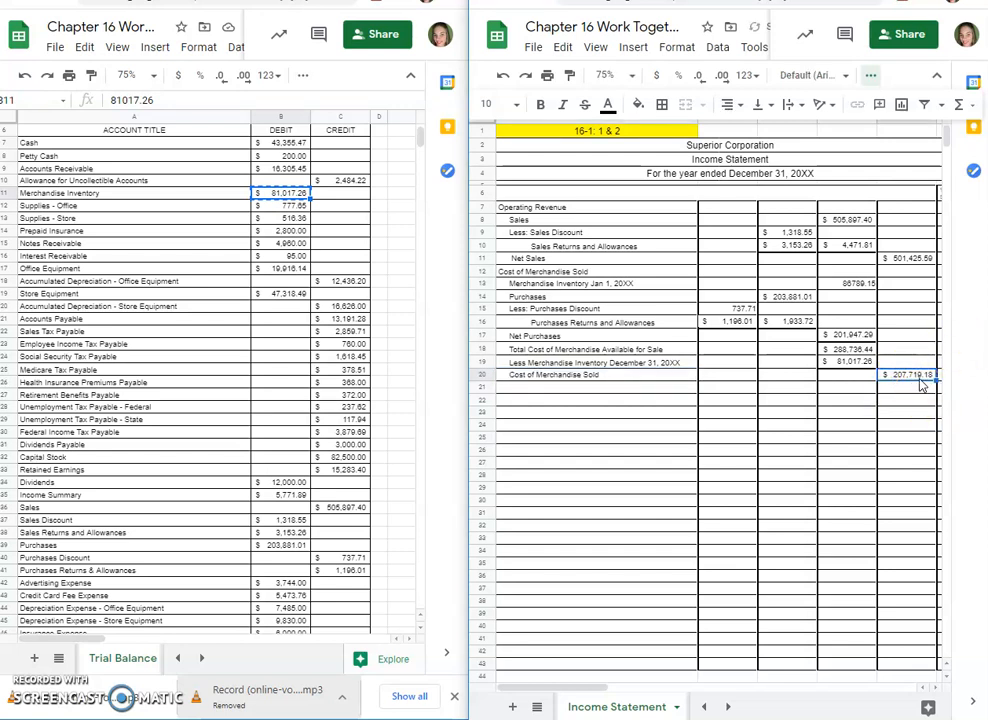
Step: Calculate gross profit in E21 with the formula =E11-E20 and label A21 Gross Profit
{"action": "left_click", "coordinate": [914, 391]}
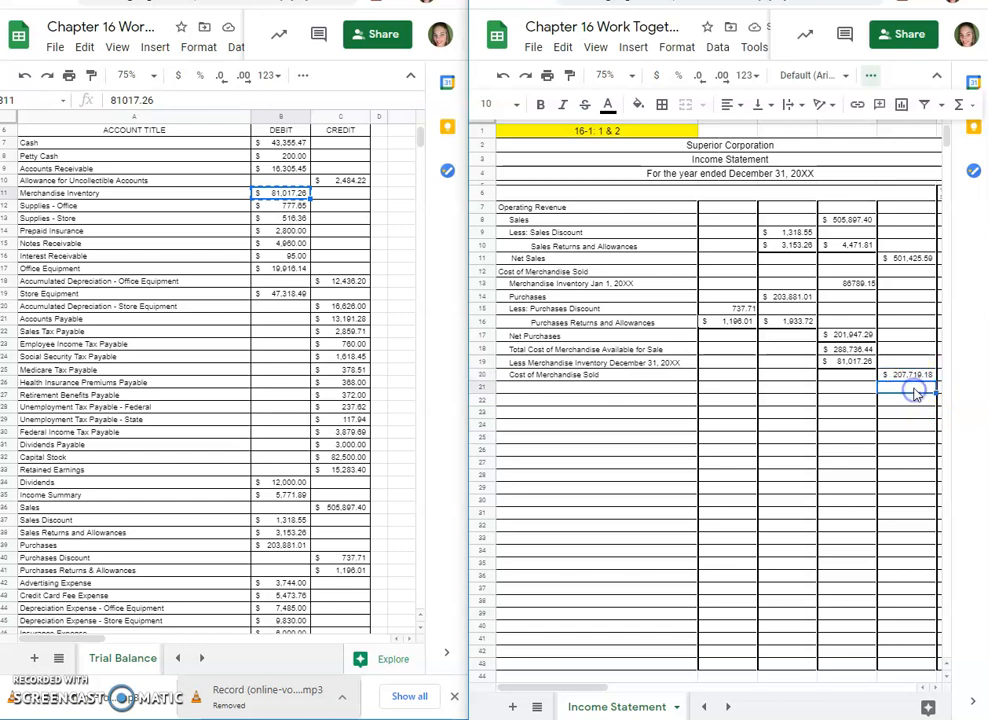
{"action": "type", "text": "="}
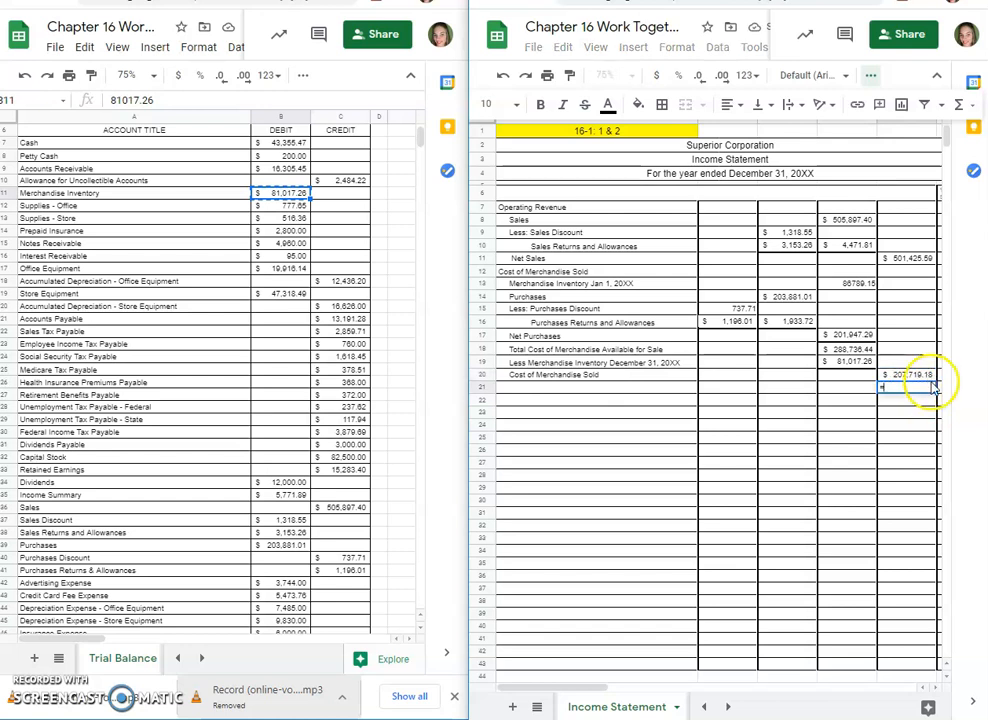
{"action": "left_click", "coordinate": [912, 258]}
{"action": "type", "text": "-"}
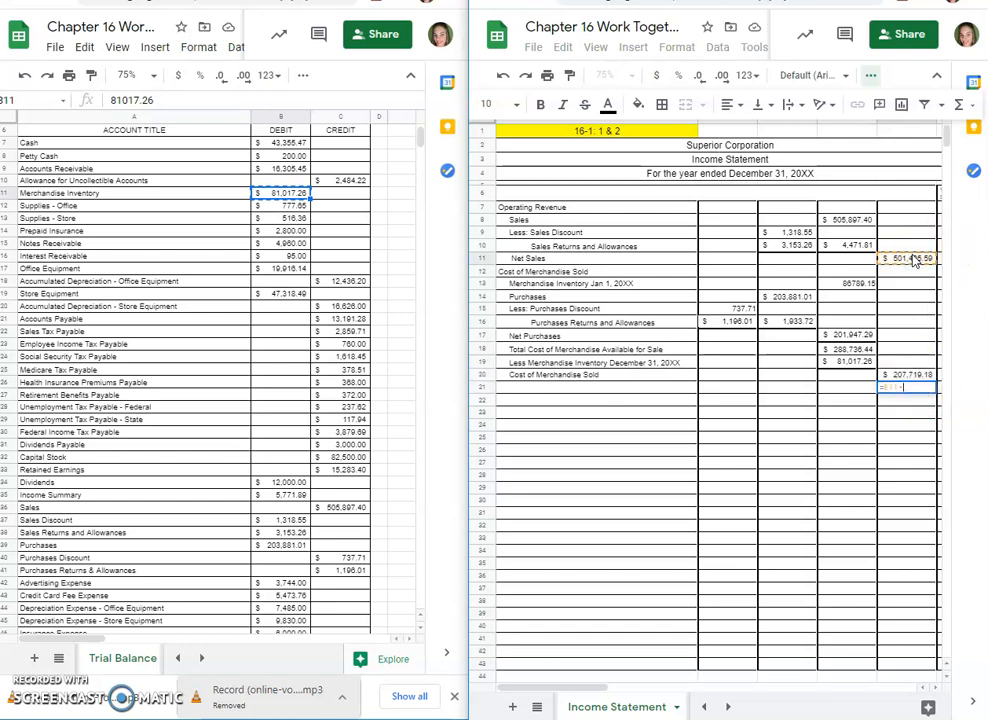
{"action": "left_click", "coordinate": [911, 378]}
{"action": "key", "text": "Return"}
{"action": "left_click", "coordinate": [522, 389]}
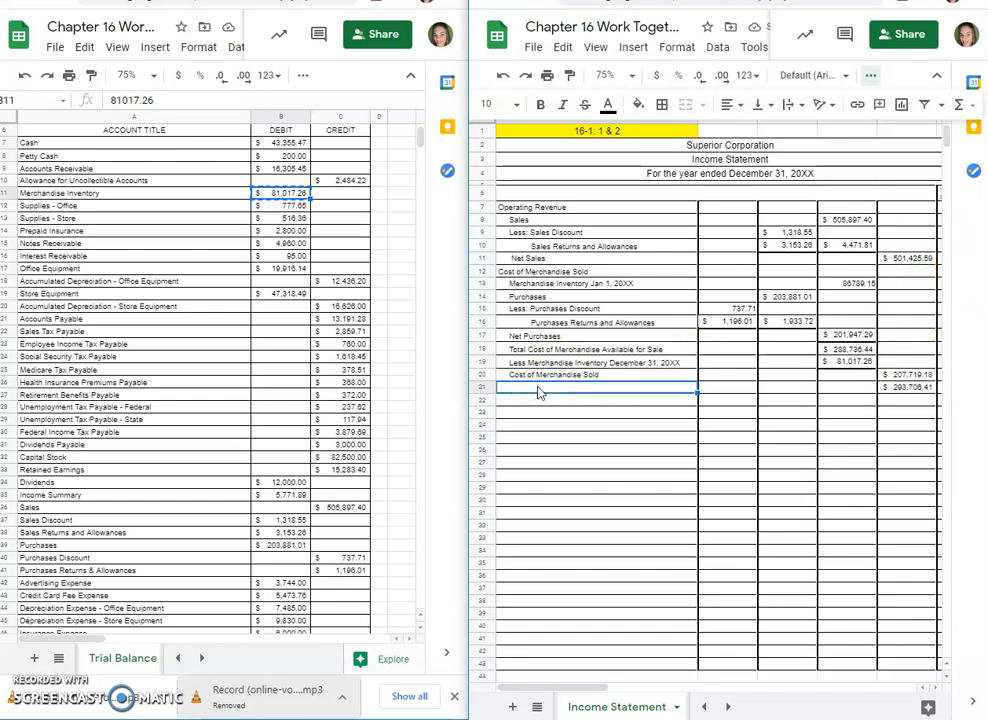
{"action": "left_click", "coordinate": [808, 408]}
{"action": "type", "text": "Gross Profit"}
{"action": "key", "text": "Return"}
Step: Add a bottom border under the Cost of Merchandise Sold amount in E20
{"action": "left_click_drag", "start_coordinate": [906, 374], "coordinate": [906, 387]}
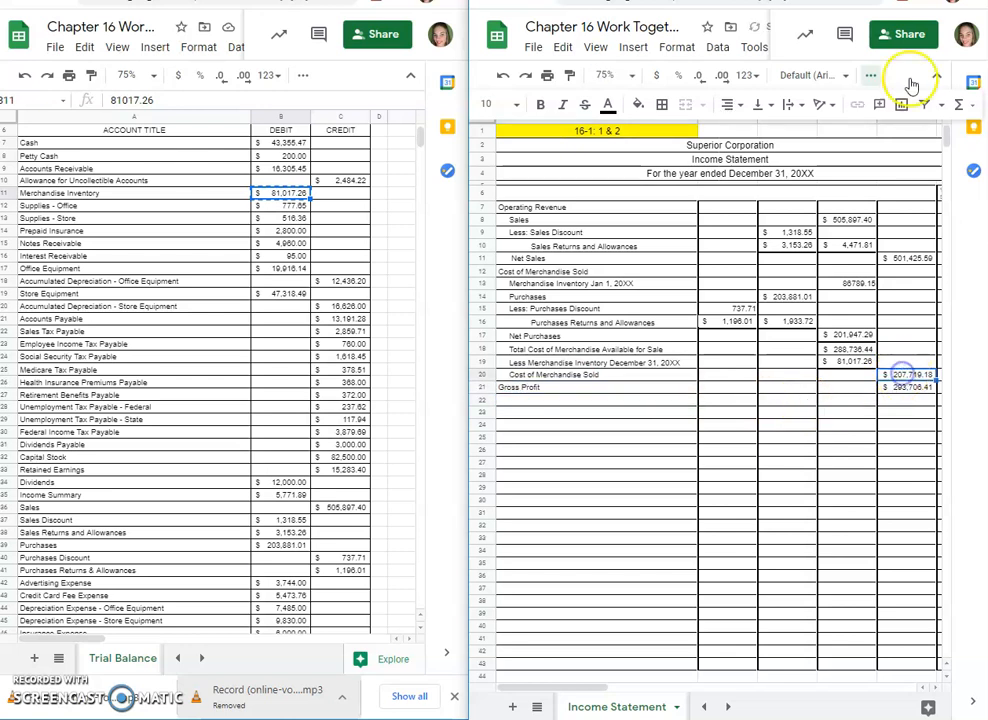
{"action": "left_click", "coordinate": [660, 106]}
{"action": "left_click", "coordinate": [547, 161]}
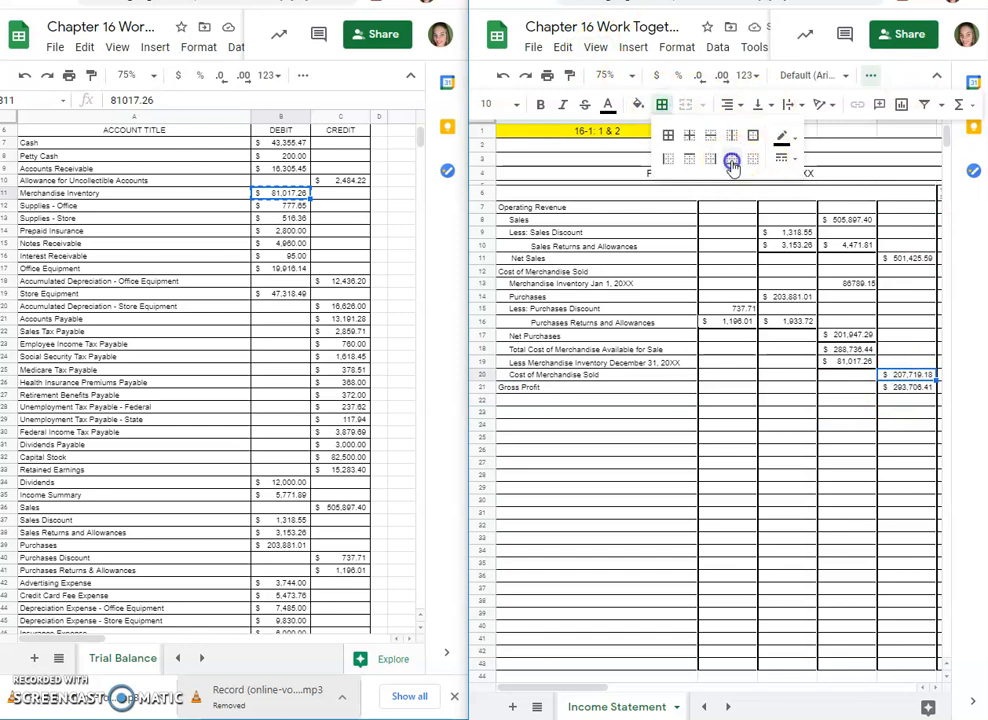
{"action": "left_click", "coordinate": [842, 398]}
Step: Add the section heading Operating Expenses in A22 below Gross Profit
{"action": "left_click", "coordinate": [545, 402]}
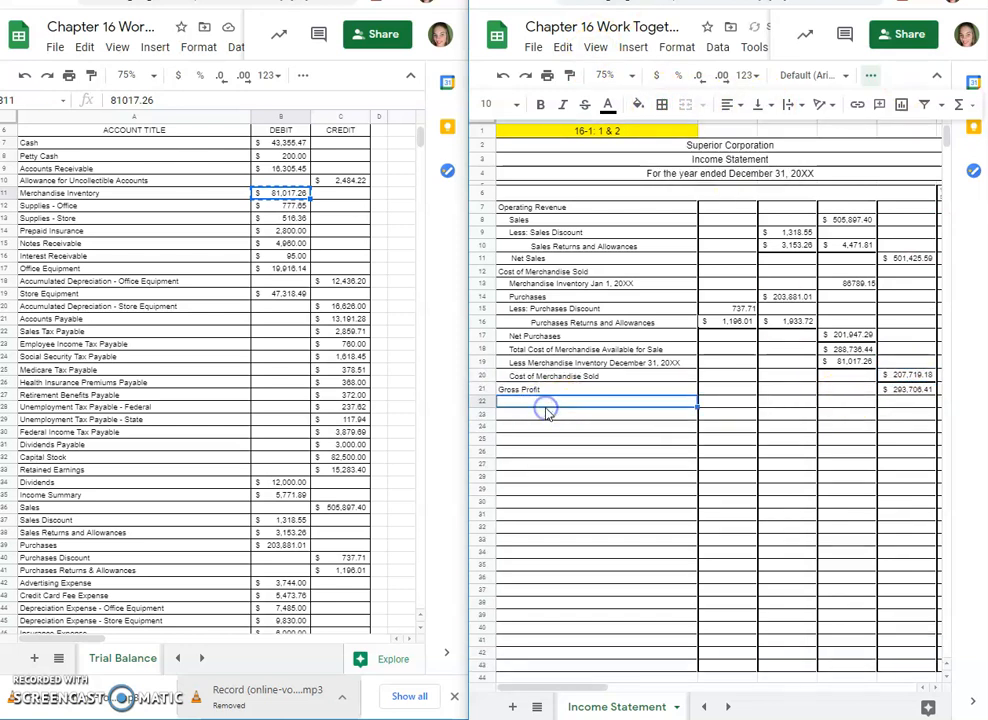
{"action": "type", "text": "Operating Expens"}
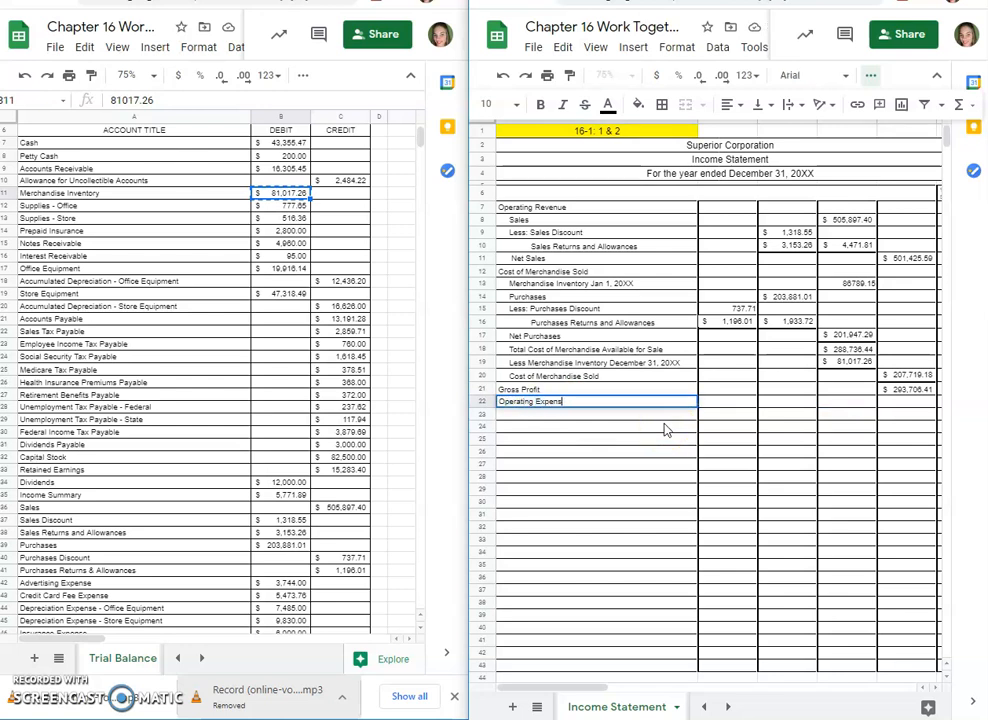
{"action": "type", "text": "es"}
{"action": "key", "text": "Return"}
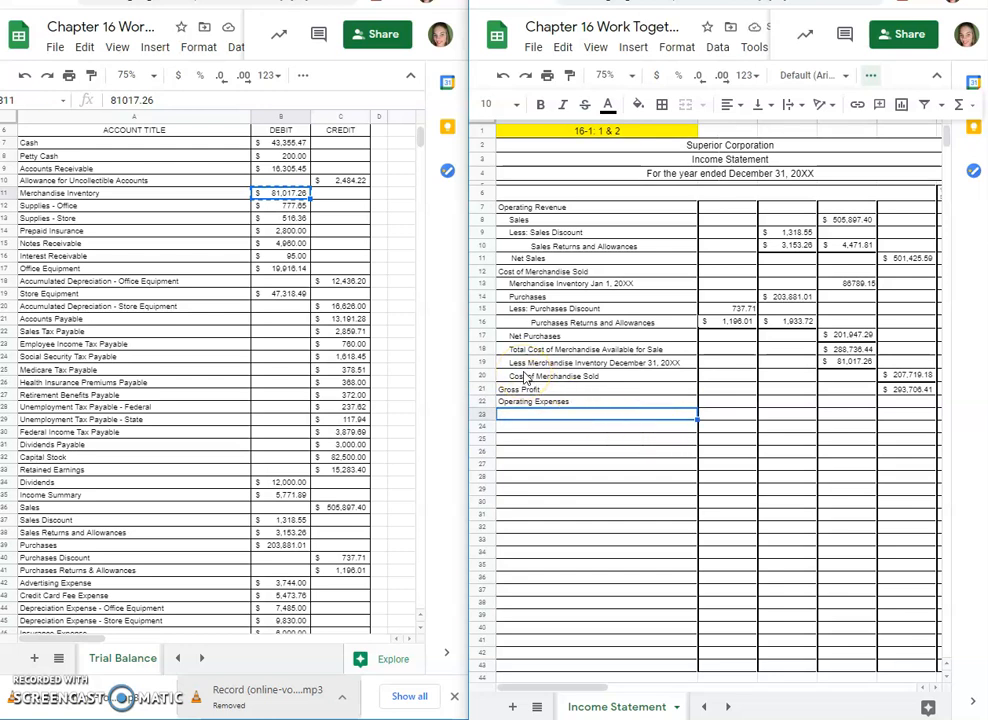
Step: Copy the expense account titles from Advertising Expense through Federal Income Tax Expense (A42:A55) in the trial balance into the income statement starting at A23
{"action": "left_click", "coordinate": [157, 446]}
{"action": "scroll", "coordinate": [185, 412], "scroll_direction": "down", "scroll_amount": 3}
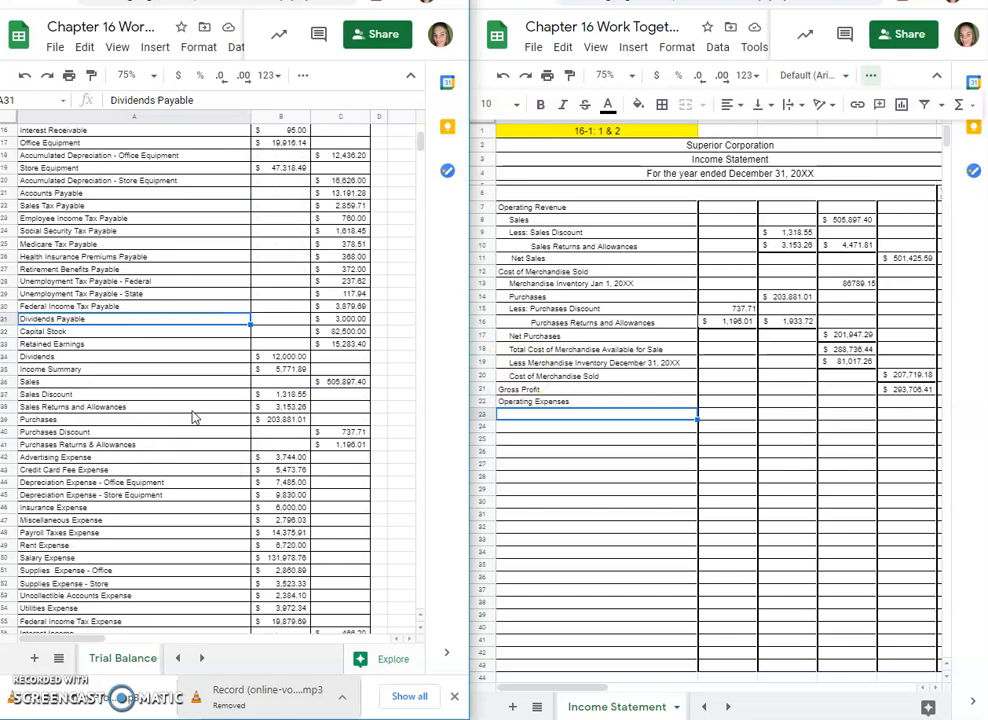
{"action": "left_click_drag", "start_coordinate": [47, 459], "coordinate": [100, 551]}
{"action": "right_click", "coordinate": [118, 449]}
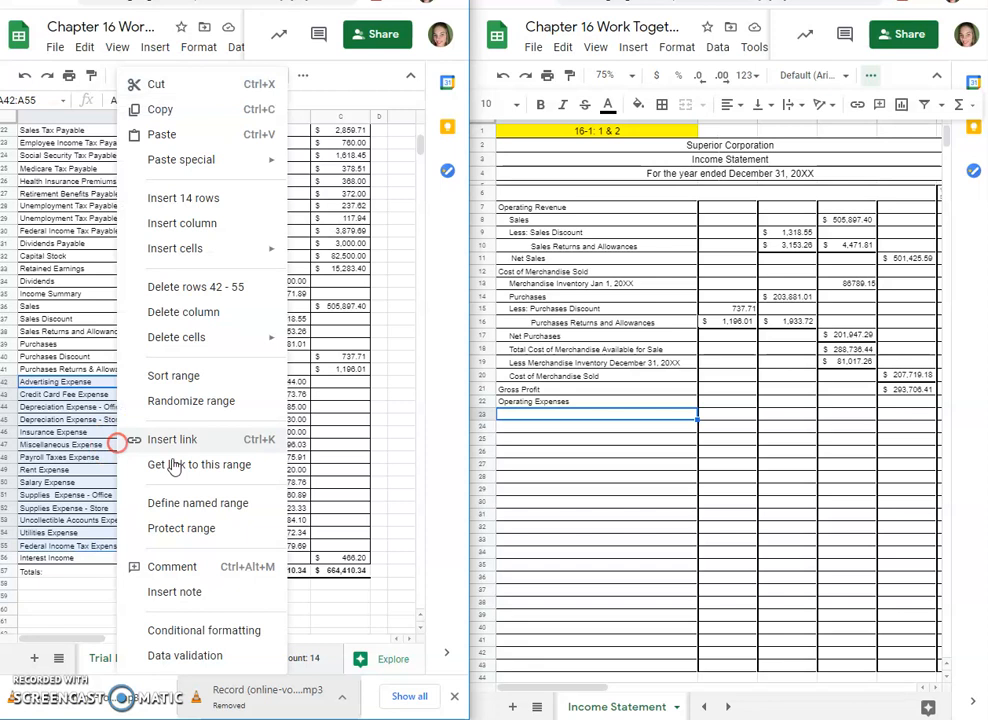
{"action": "left_click", "coordinate": [184, 111]}
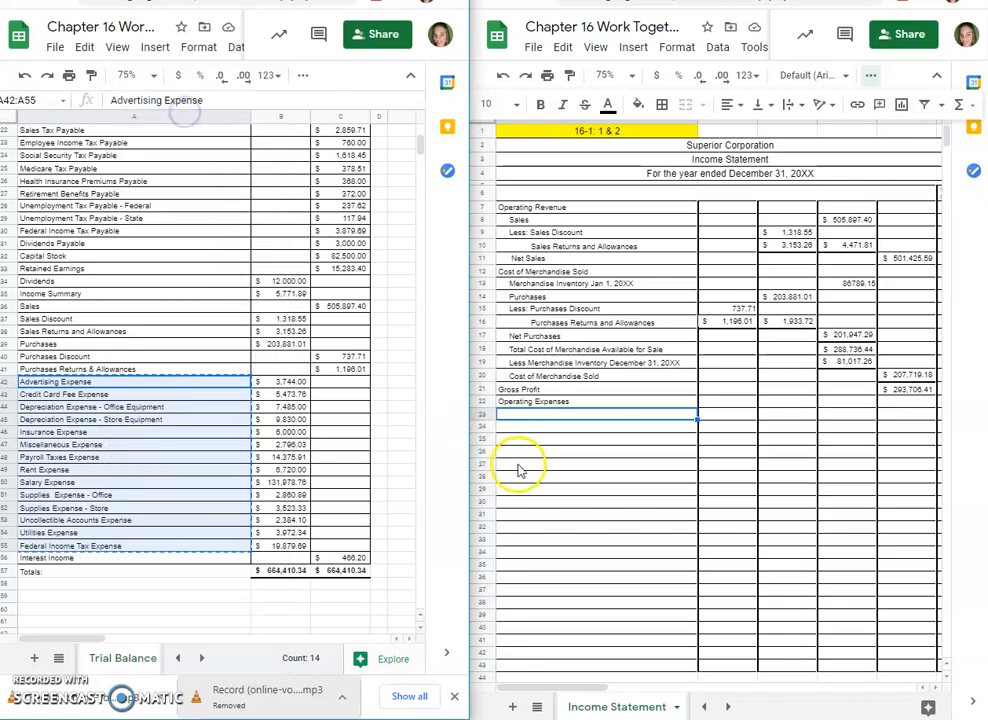
{"action": "right_click", "coordinate": [540, 413]}
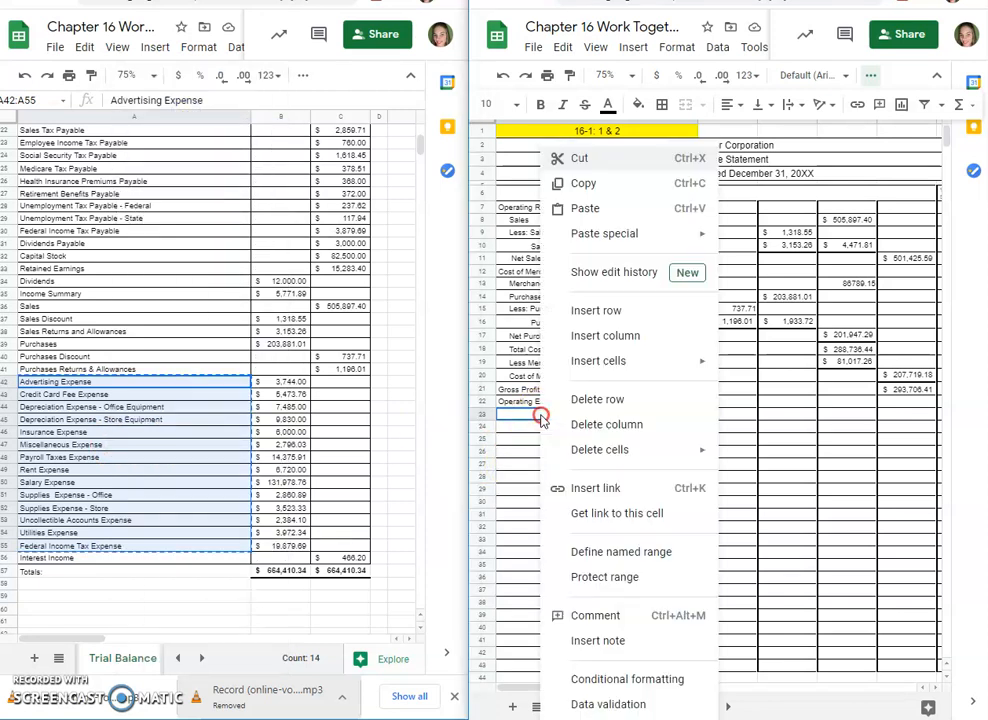
{"action": "left_click", "coordinate": [582, 210]}
{"action": "left_click", "coordinate": [887, 269]}
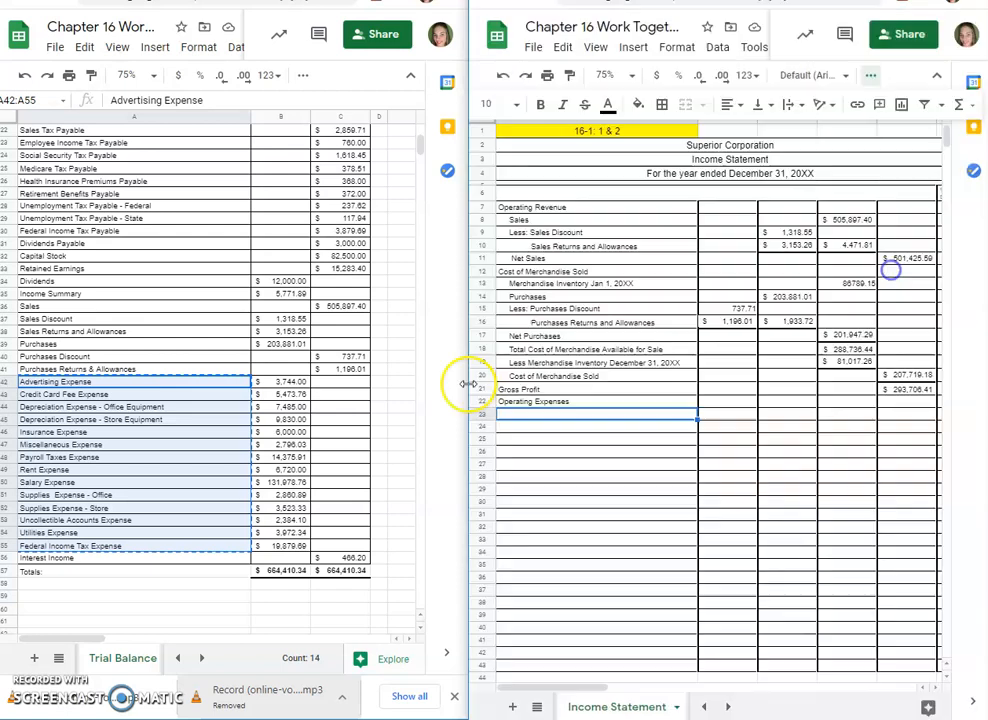
{"action": "key", "text": "ctrl+v"}
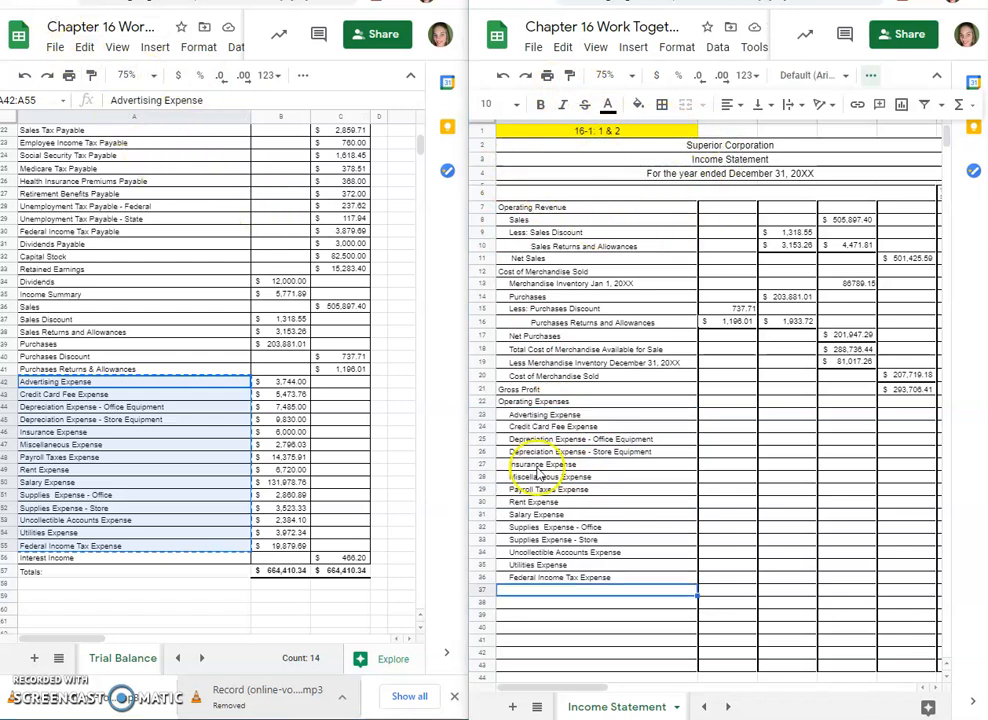
Step: Copy the matching expense debit amounts (B42:B55) from the trial balance into the income statement starting at D23
{"action": "left_click_drag", "start_coordinate": [283, 382], "coordinate": [295, 548]}
{"action": "right_click", "coordinate": [293, 548]}
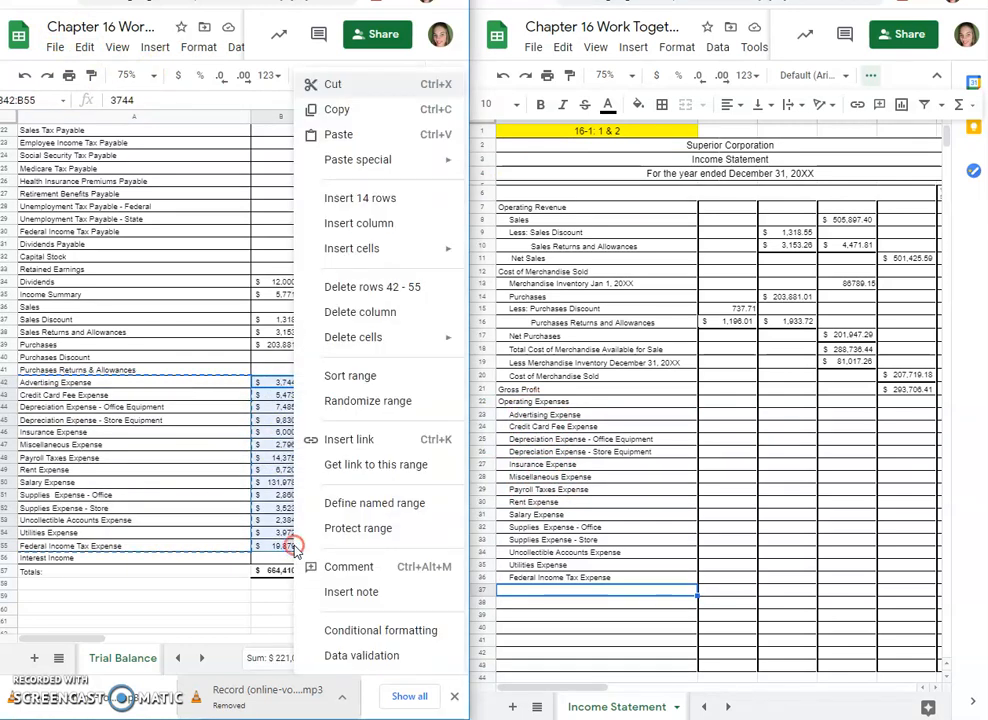
{"action": "left_click", "coordinate": [338, 106]}
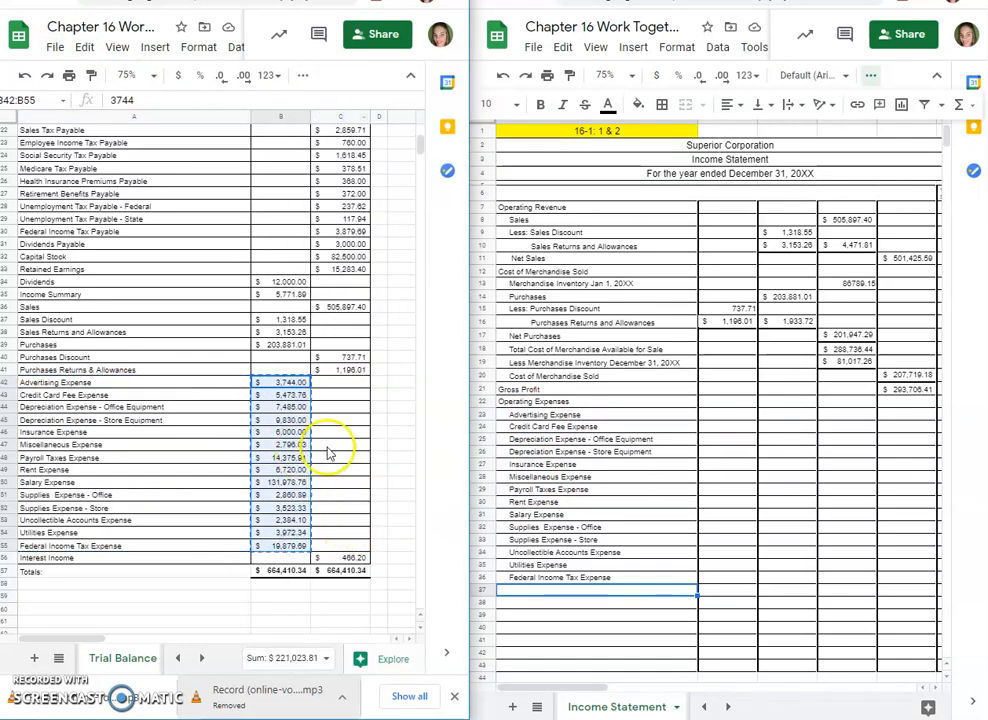
{"action": "right_click", "coordinate": [834, 414]}
{"action": "left_click", "coordinate": [710, 379]}
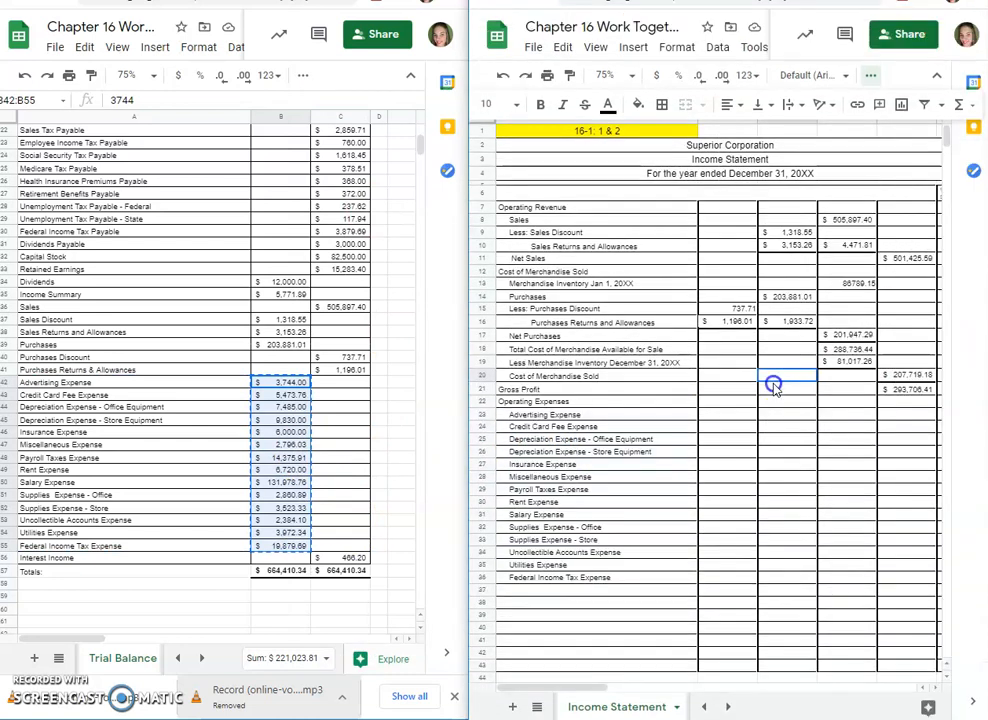
{"action": "left_click", "coordinate": [851, 392]}
{"action": "left_click", "coordinate": [845, 413]}
{"action": "key", "text": "ctrl+v"}
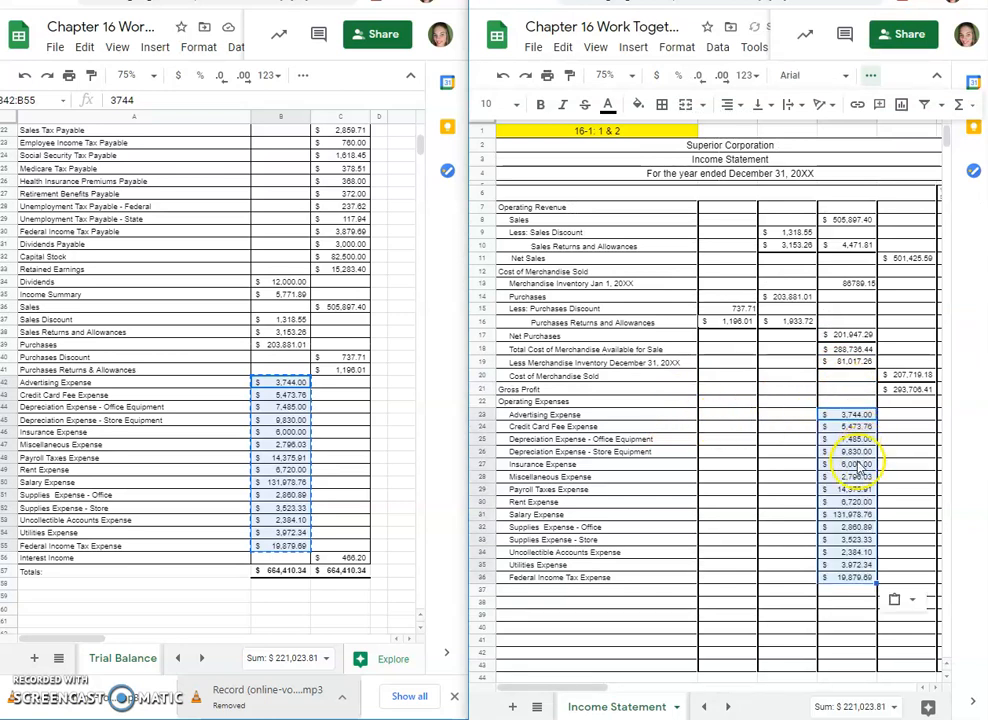
{"action": "left_click", "coordinate": [855, 602]}
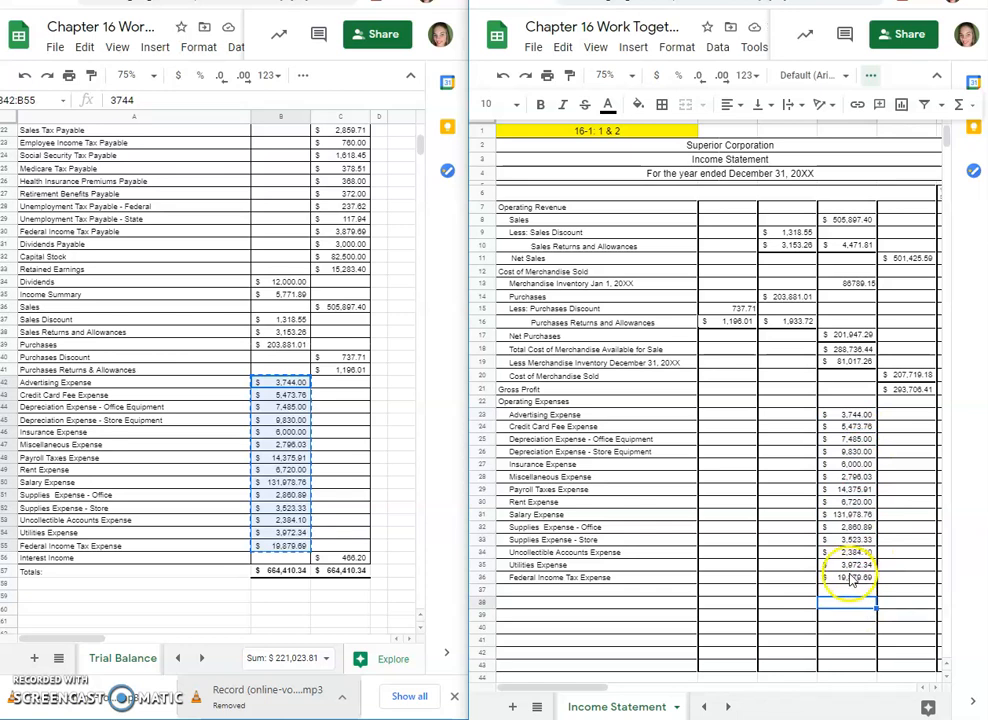
Step: Label A37 Total Operating Expenses and add a bottom border under the Federal Income Tax Expense amount in D36
{"action": "double_click", "coordinate": [582, 590]}
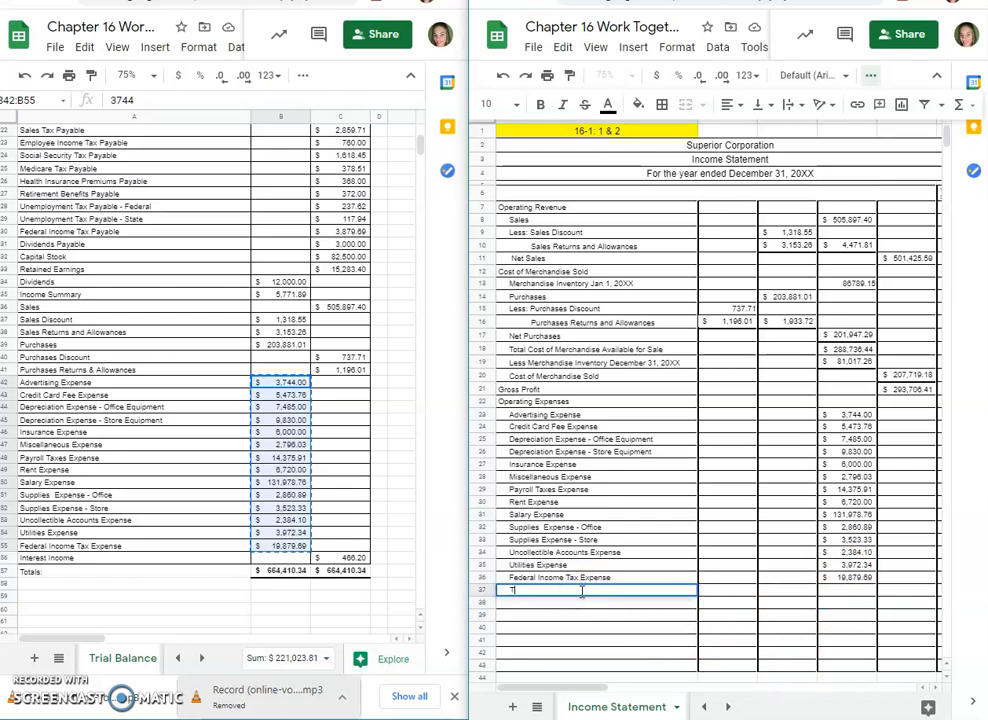
{"action": "type", "text": "Total Operating Expenses"}
{"action": "left_click", "coordinate": [851, 579]}
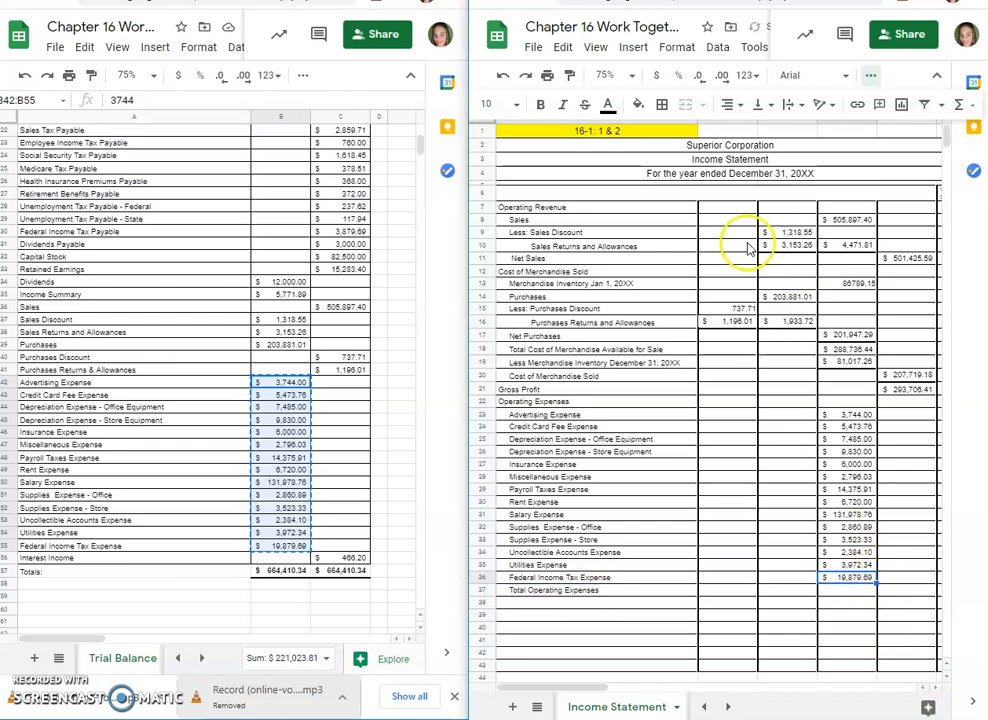
{"action": "left_click", "coordinate": [661, 104]}
{"action": "left_click", "coordinate": [727, 168]}
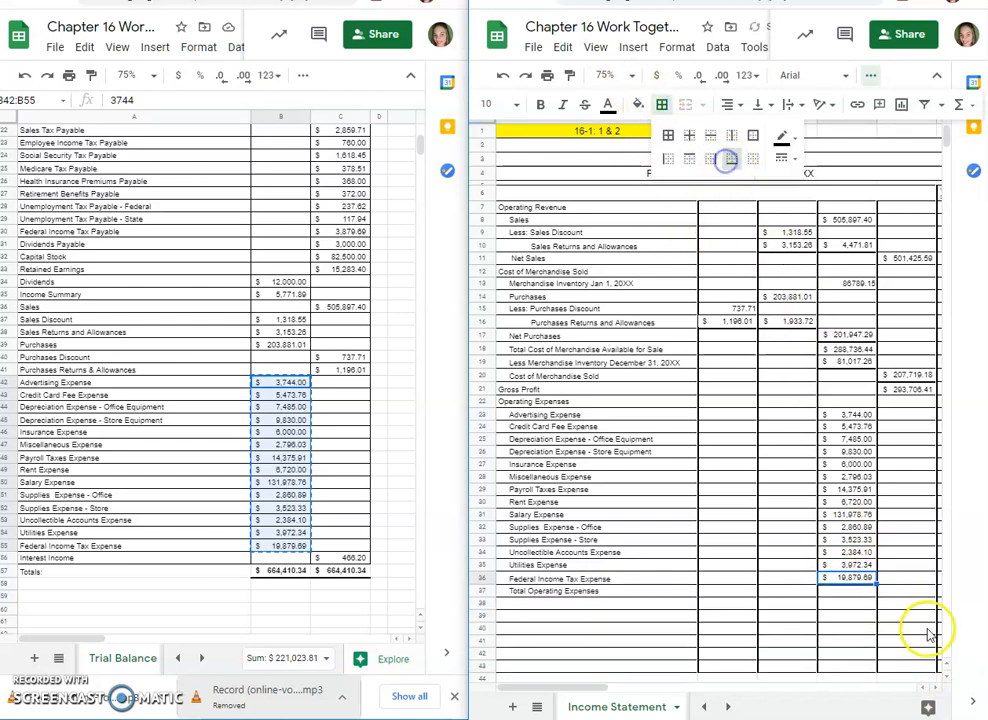
Step: Calculate total operating expenses in E37 with a SUM formula over D23:D36
{"action": "left_click", "coordinate": [903, 592]}
{"action": "type", "text": "=sum("}
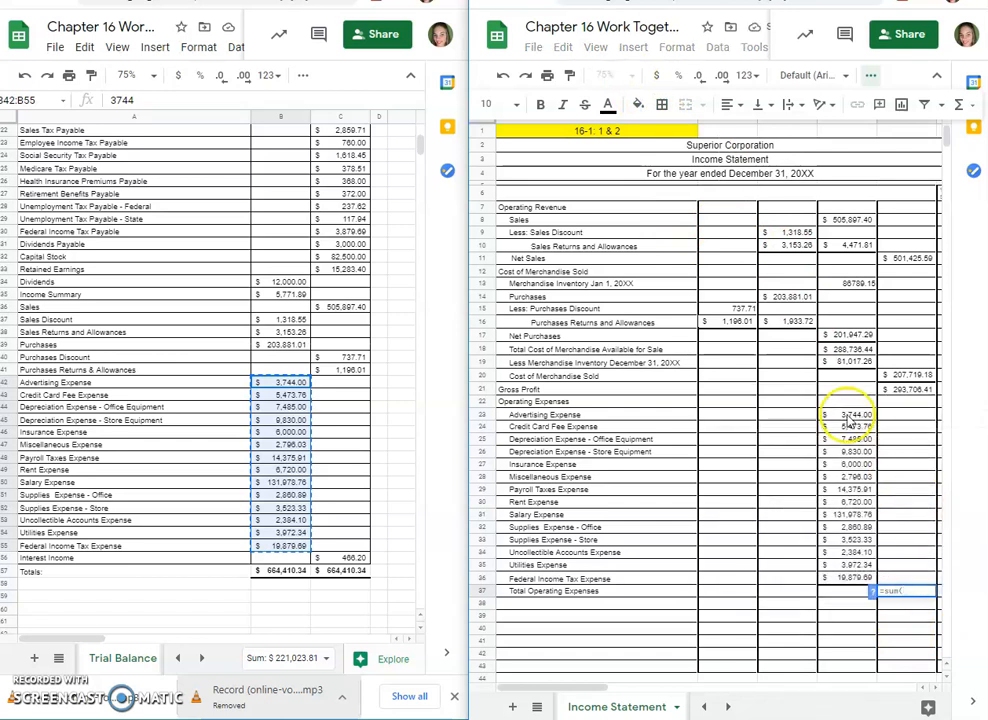
{"action": "left_click_drag", "start_coordinate": [848, 414], "coordinate": [857, 580]}
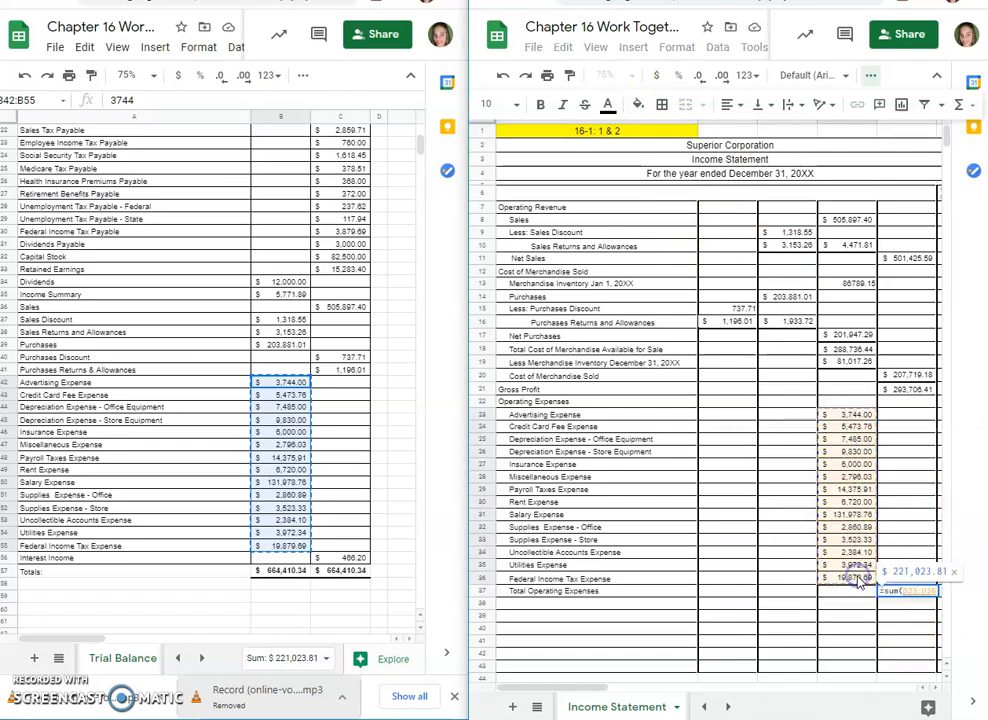
{"action": "key", "text": "Return"}
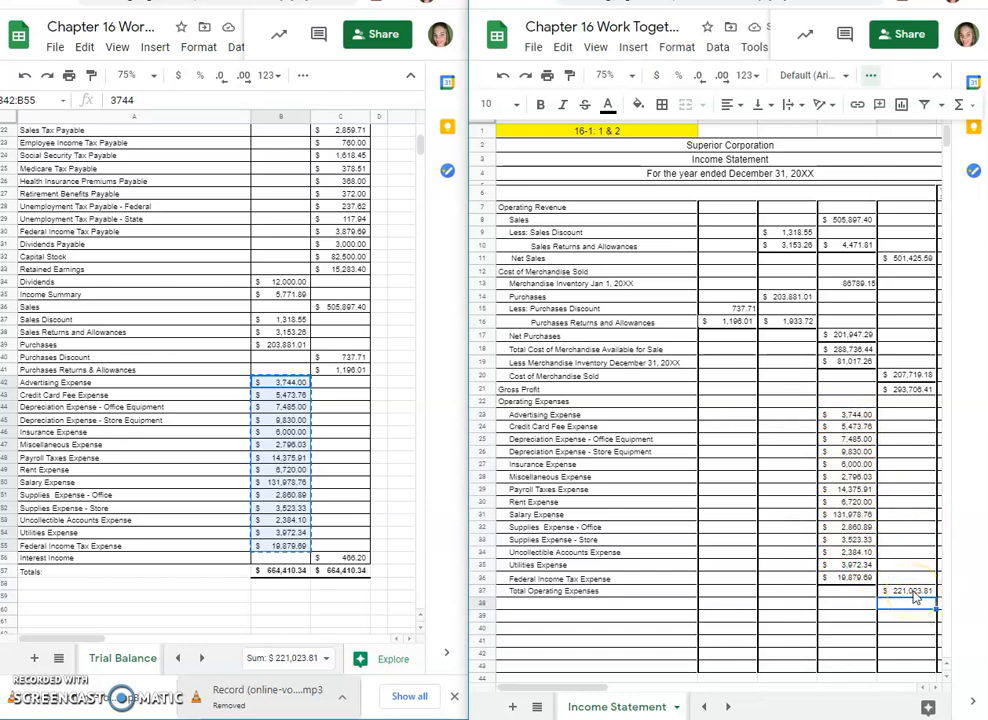
{"action": "left_click", "coordinate": [912, 600]}
Step: Delete the Federal Income Tax Expense row (row 36) from the operating expenses and check the Total Operating Expenses amount
{"action": "left_click", "coordinate": [515, 578]}
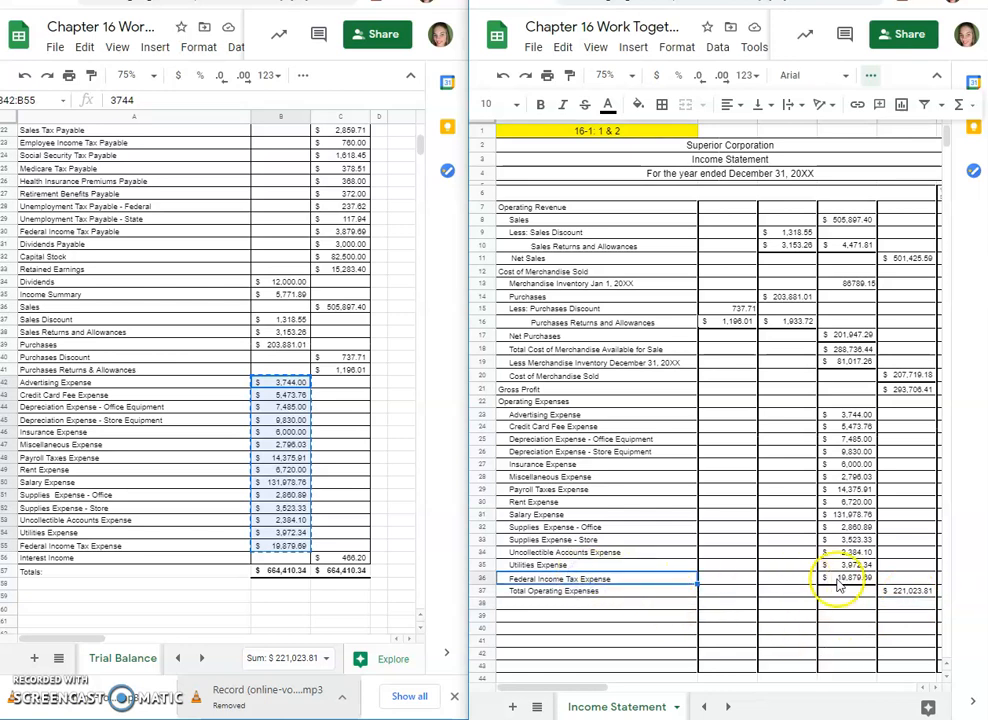
{"action": "left_click", "coordinate": [484, 578]}
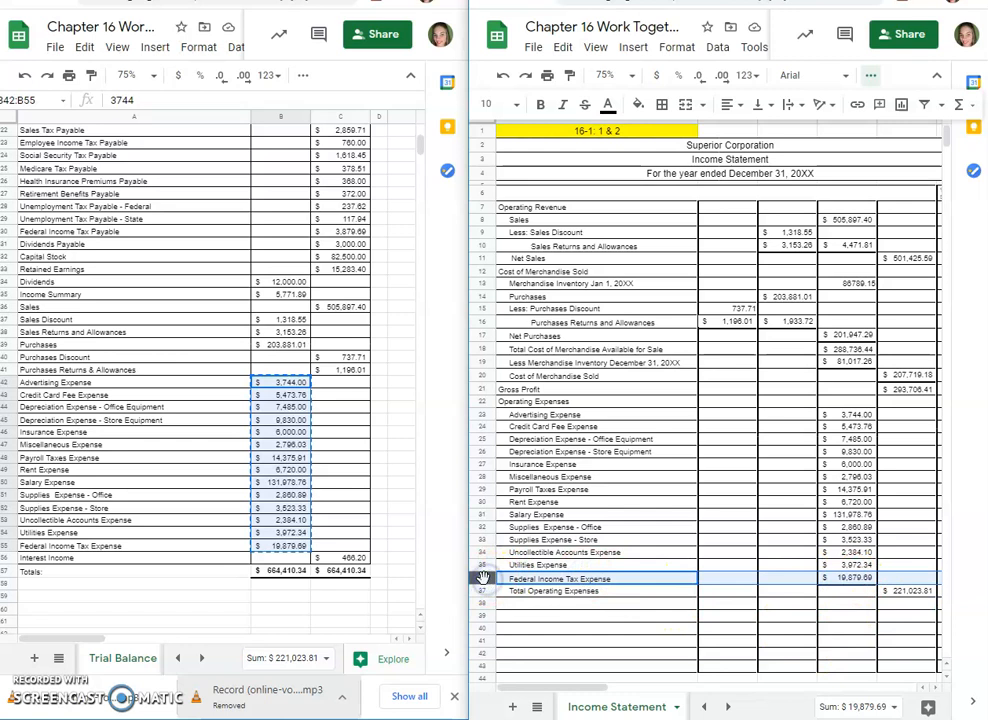
{"action": "right_click", "coordinate": [484, 578]}
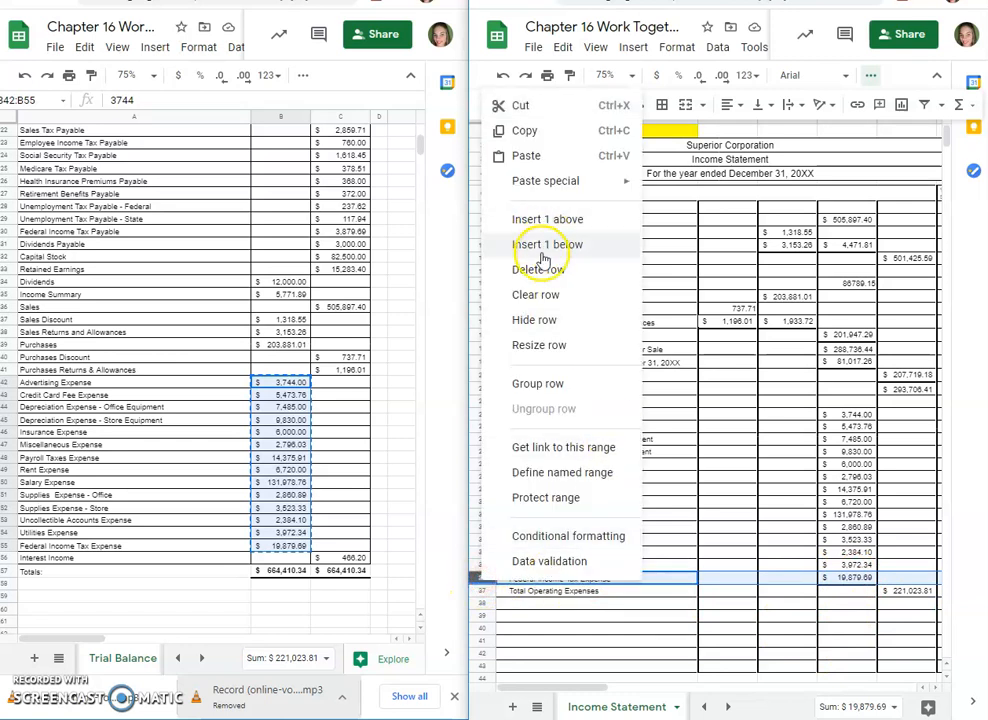
{"action": "left_click", "coordinate": [538, 287]}
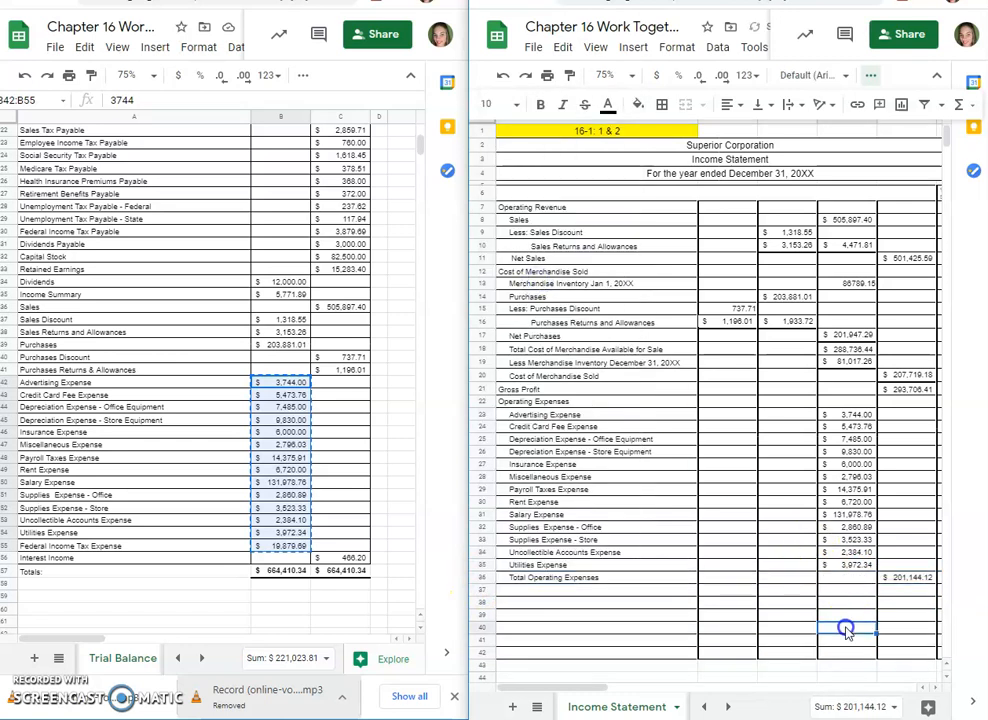
{"action": "left_click", "coordinate": [557, 565]}
{"action": "left_click", "coordinate": [908, 580]}
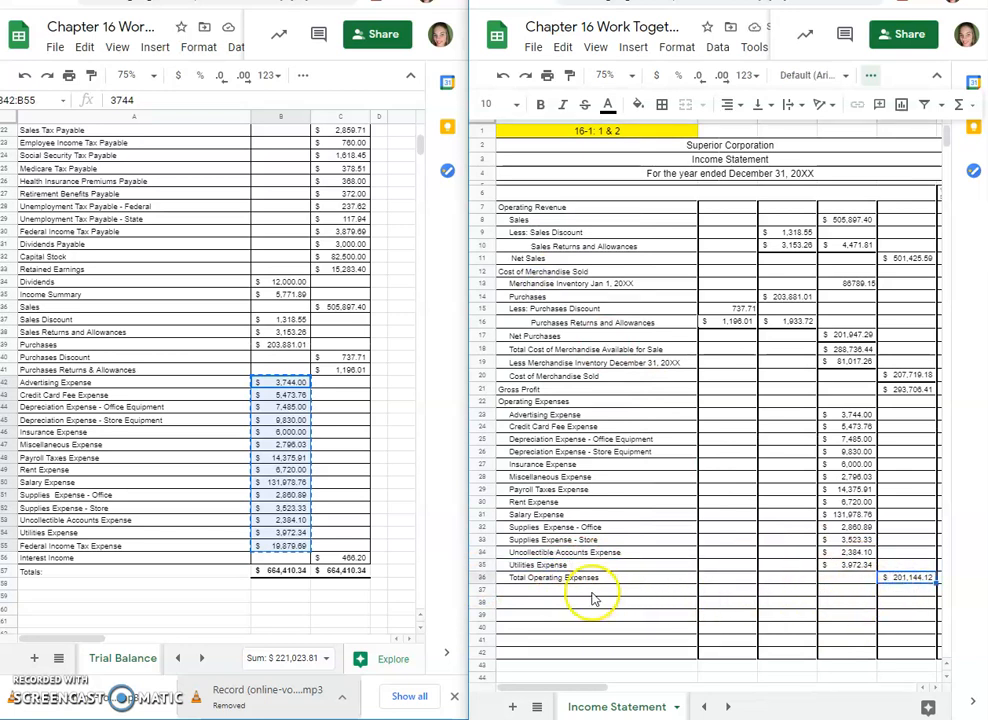
Step: Label A37 Income from Operations and calculate it in E37 with the formula =E21-E36
{"action": "left_click", "coordinate": [522, 588]}
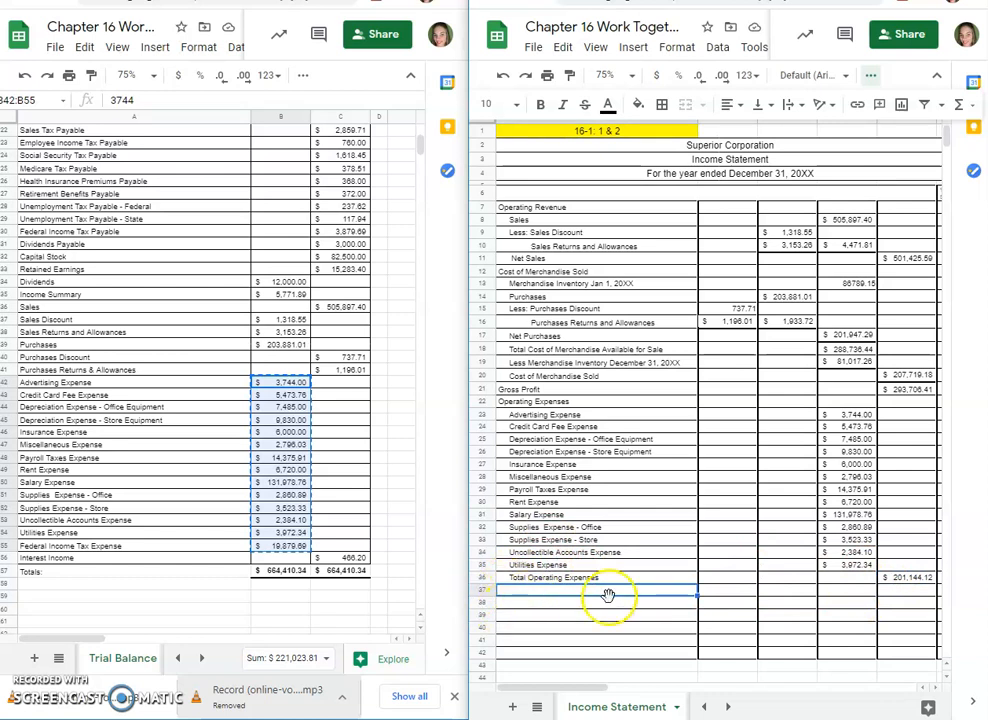
{"action": "type", "text": "Income from Operations"}
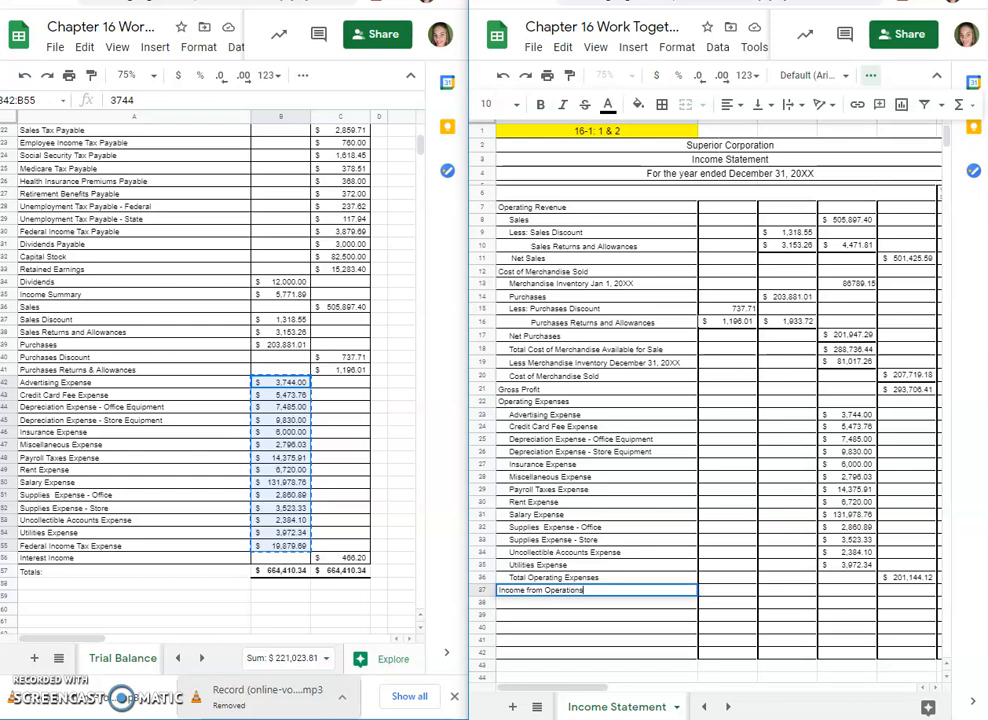
{"action": "left_click", "coordinate": [906, 598]}
{"action": "left_click", "coordinate": [909, 592]}
{"action": "type", "text": "="}
{"action": "left_click", "coordinate": [910, 392]}
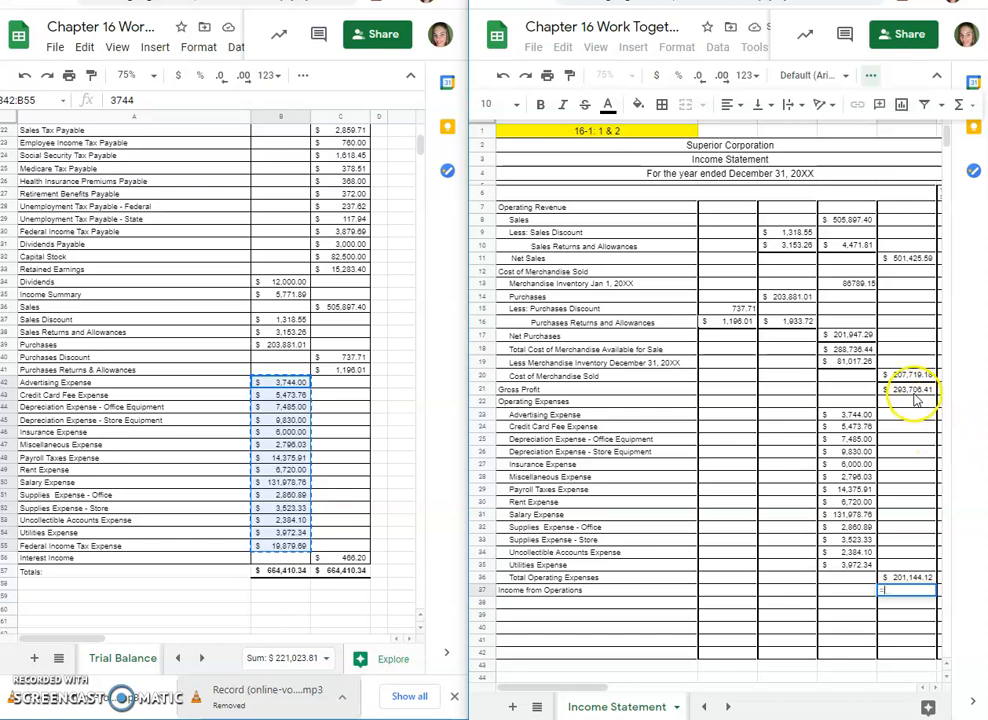
{"action": "type", "text": "-"}
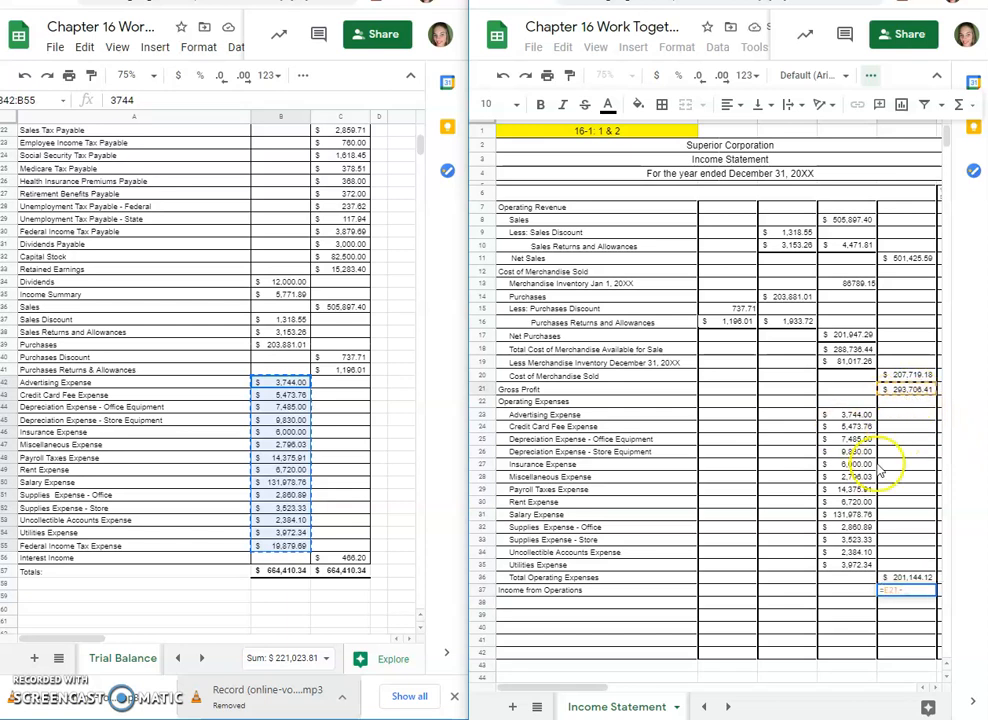
{"action": "left_click", "coordinate": [917, 578]}
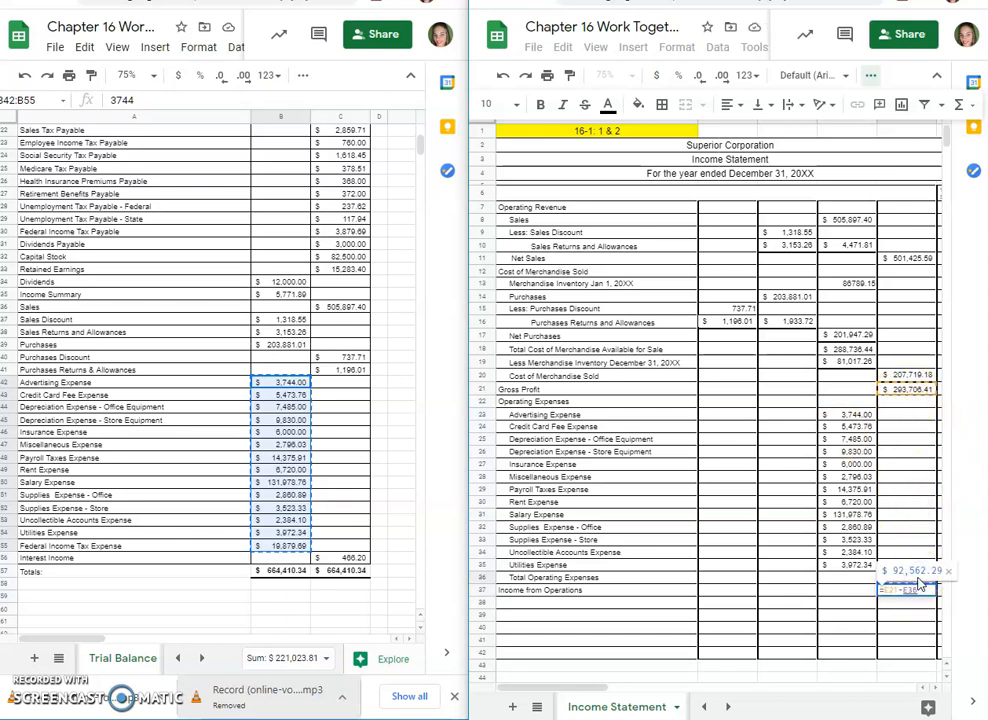
{"action": "key", "text": "Return"}
{"action": "left_click", "coordinate": [908, 590]}
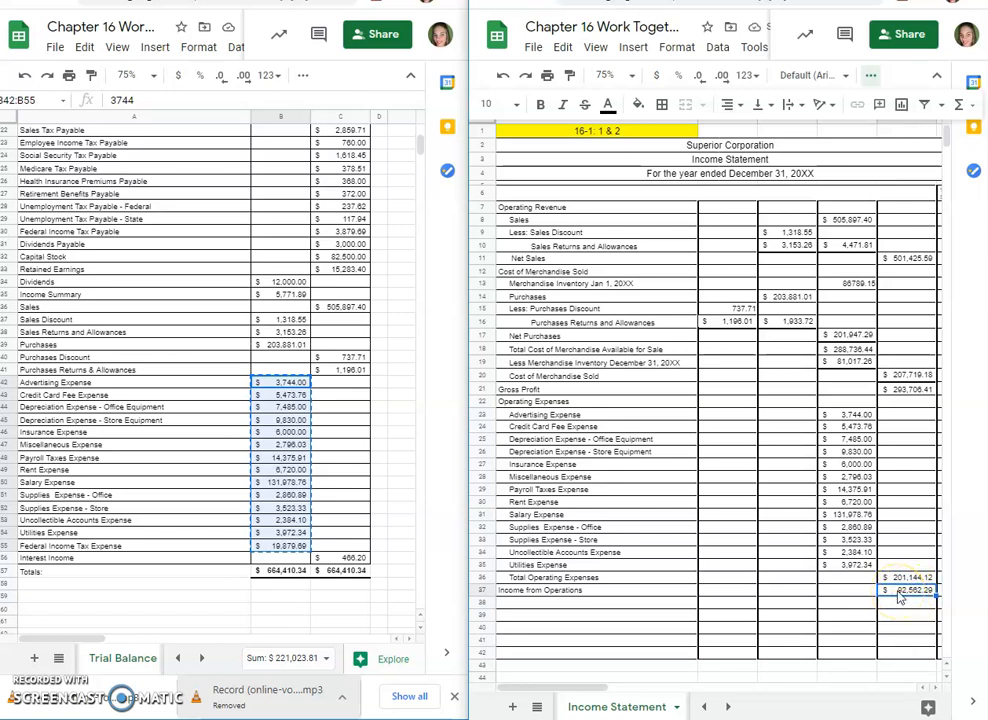
Step: Add the section heading Other Revenue in A38 below Income from Operations
{"action": "left_click", "coordinate": [572, 603]}
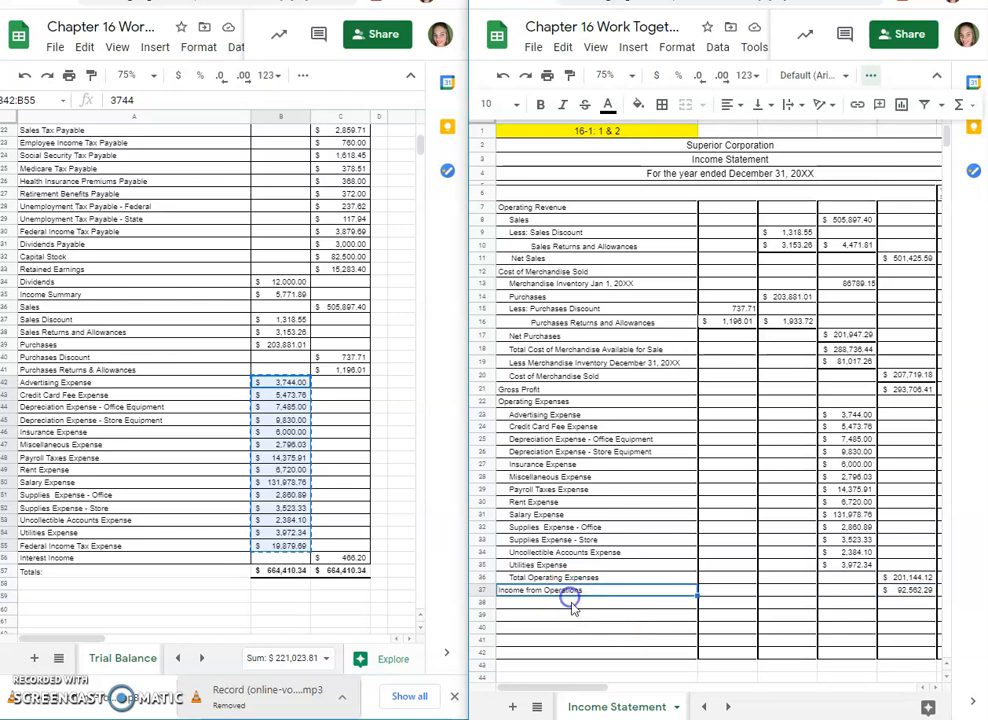
{"action": "type", "text": "C"}
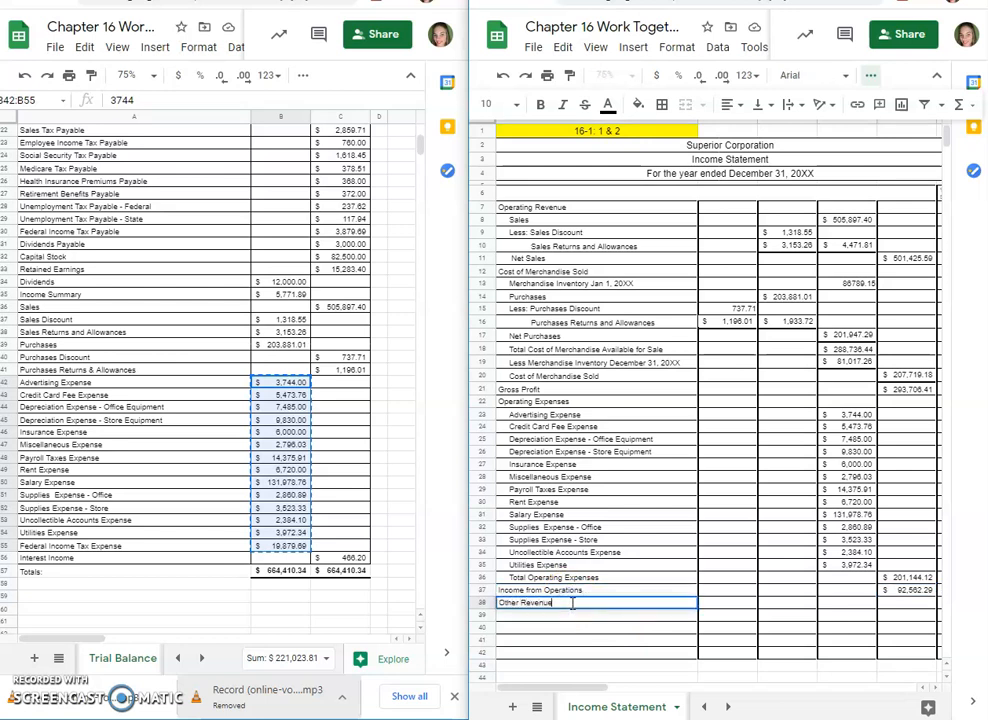
{"action": "type", "text": "ther Revenue"}
{"action": "key", "text": "Tab"}
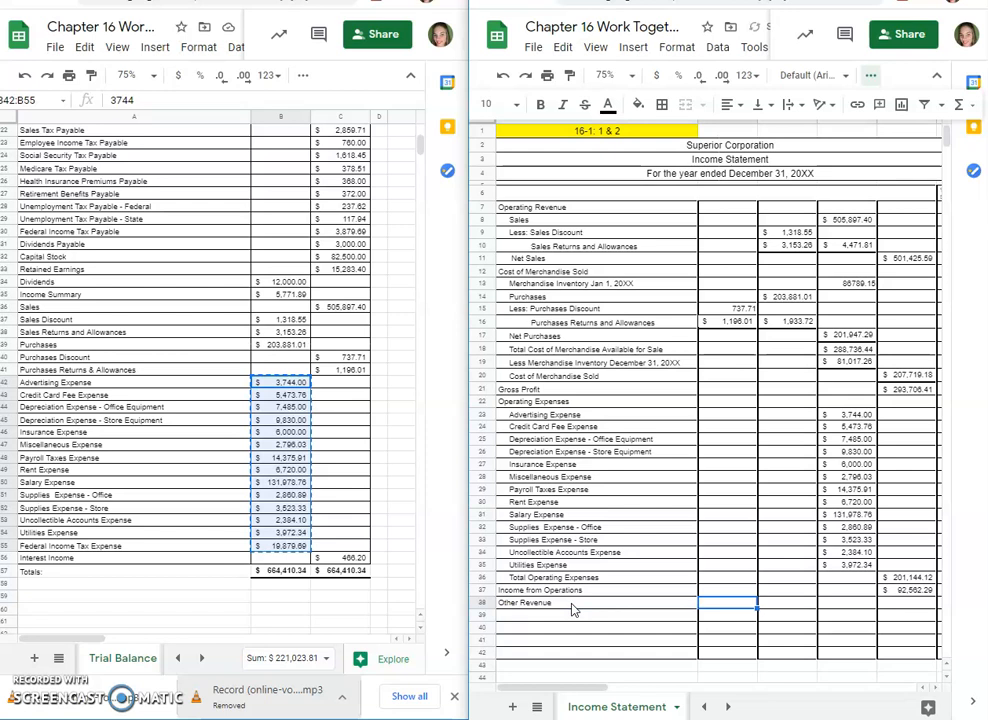
Step: Label A39 Interest Income, copy its amount from the trial balance into E39, and add a bottom border to E39
{"action": "double_click", "coordinate": [555, 617]}
{"action": "type", "text": "Interest Income"}
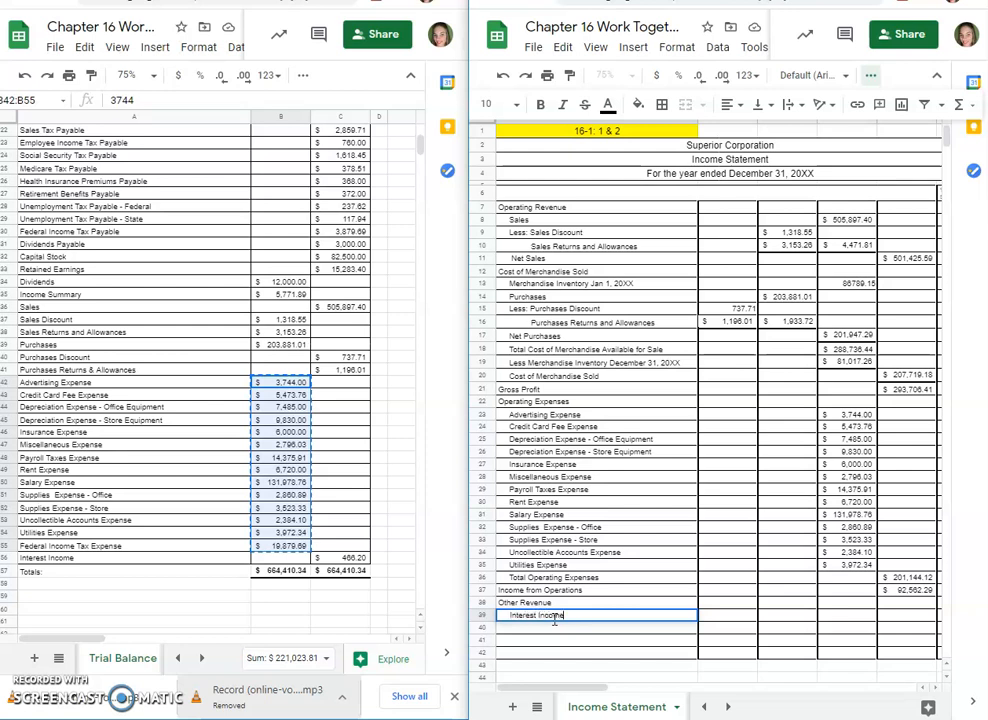
{"action": "key", "text": "Tab"}
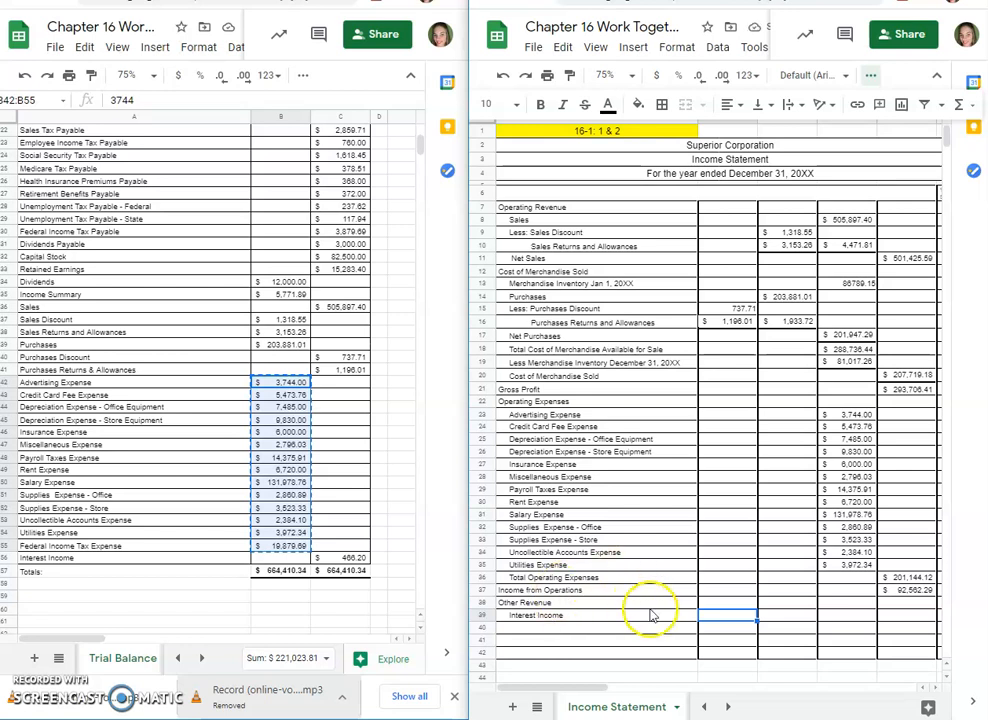
{"action": "left_click", "coordinate": [906, 616]}
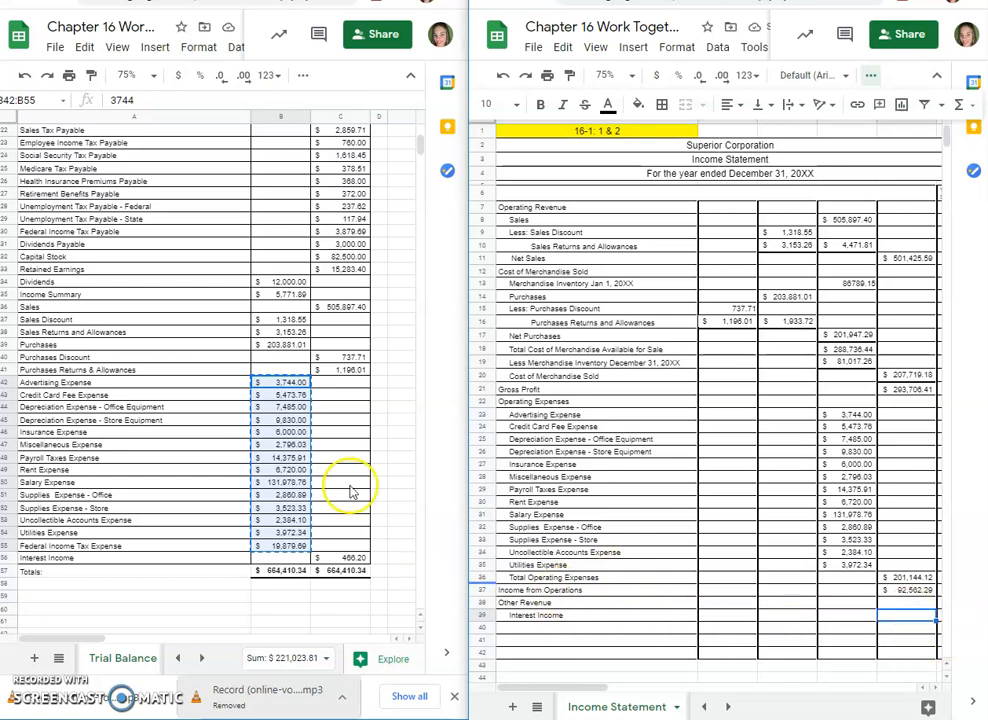
{"action": "left_click", "coordinate": [357, 558]}
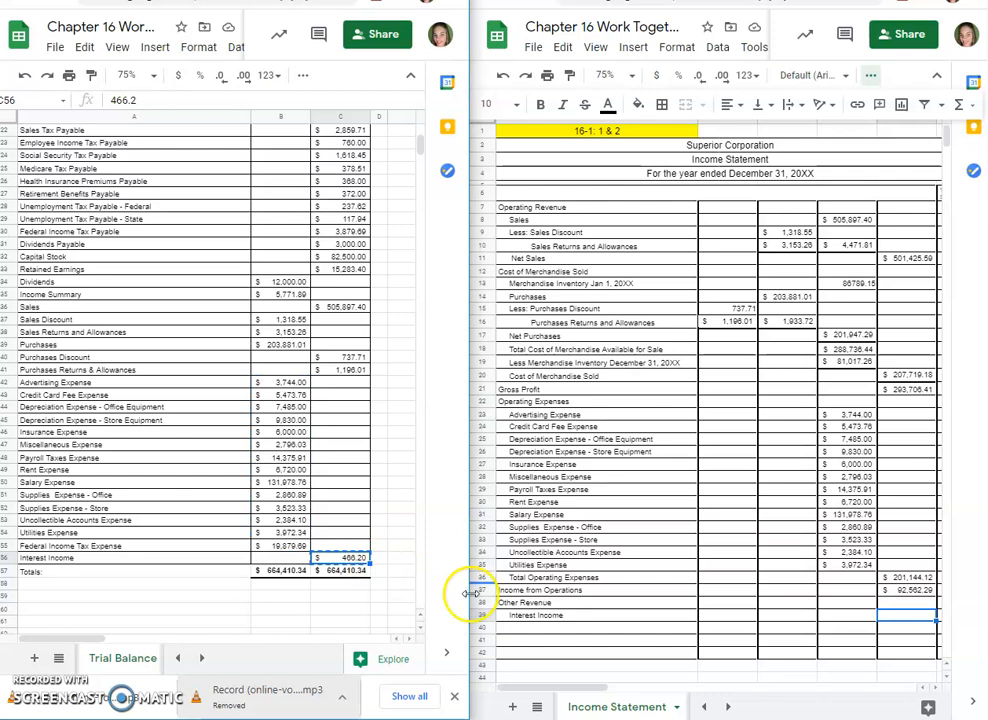
{"action": "key", "text": "ctrl+c"}
{"action": "key", "text": "ctrl+v"}
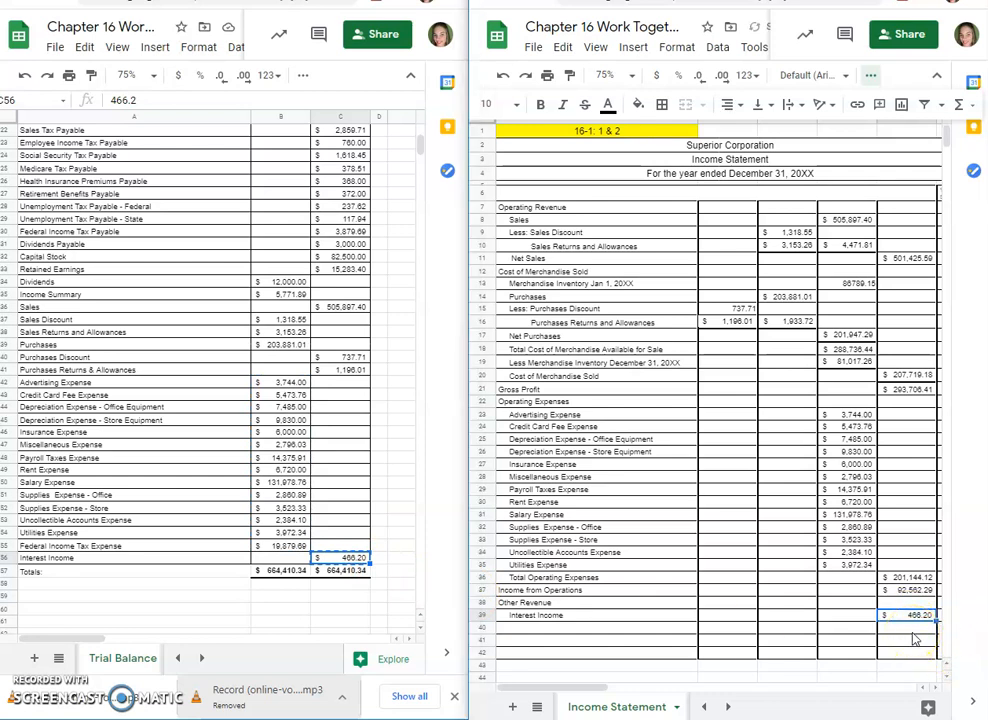
{"action": "left_click", "coordinate": [662, 106]}
{"action": "left_click", "coordinate": [732, 159]}
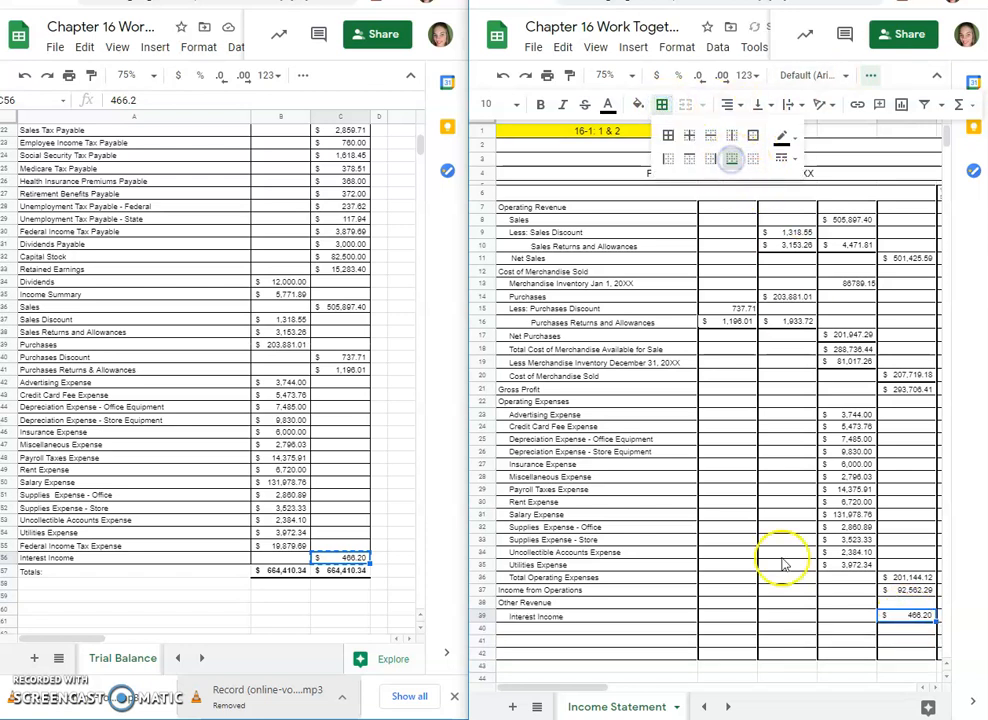
Step: Label A40:A42 Net Income before Federal Income Tax, Less Federal Income Tax Expense, and Net Income after Federal Income Tax
{"action": "left_click", "coordinate": [512, 630]}
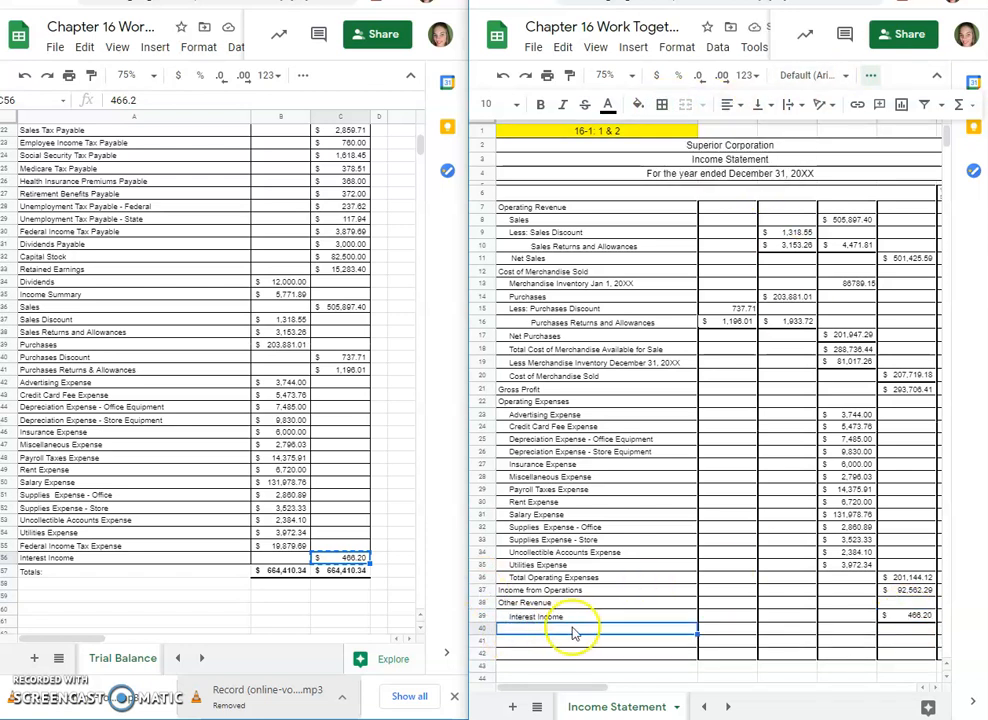
{"action": "type", "text": "Net Income before Federal"}
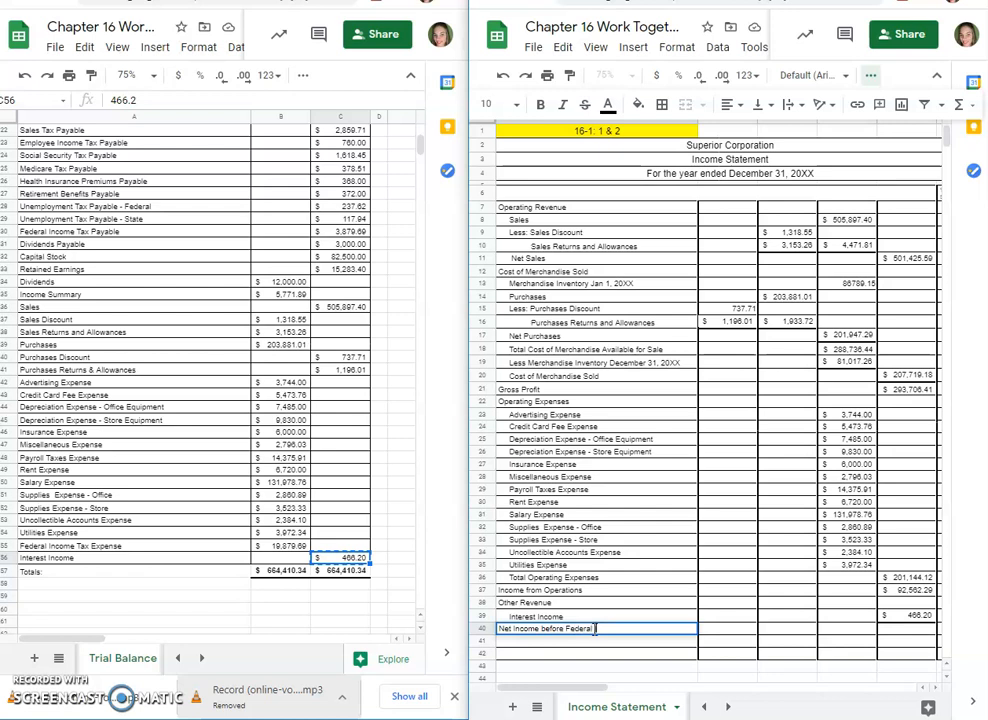
{"action": "type", "text": "Income Tax"}
{"action": "key", "text": "Return"}
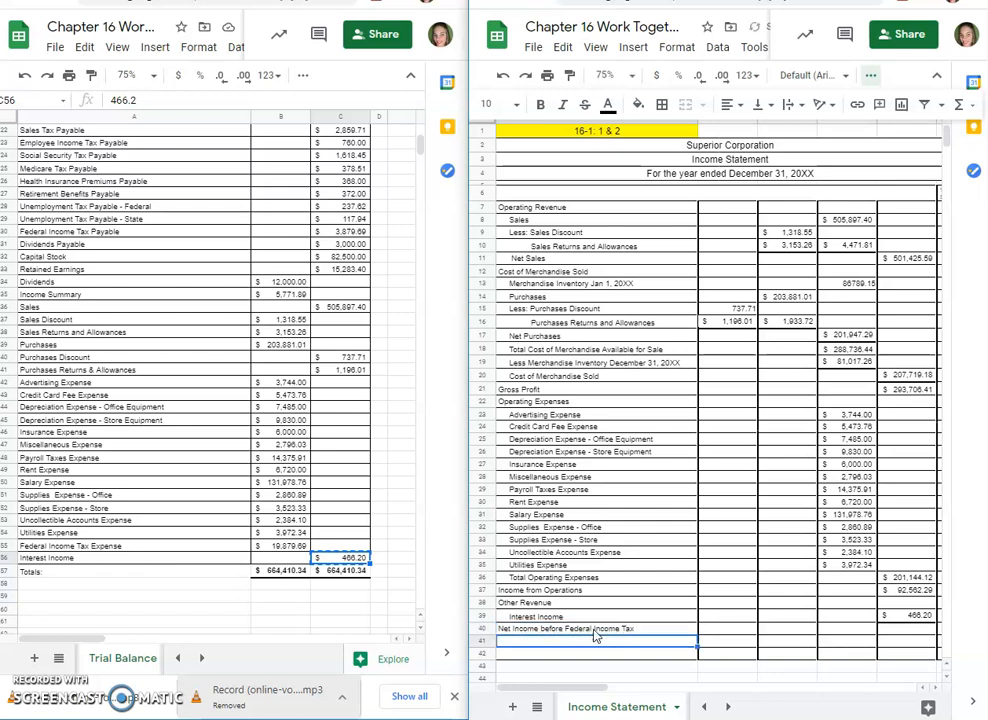
{"action": "type", "text": "Less Federal Income"}
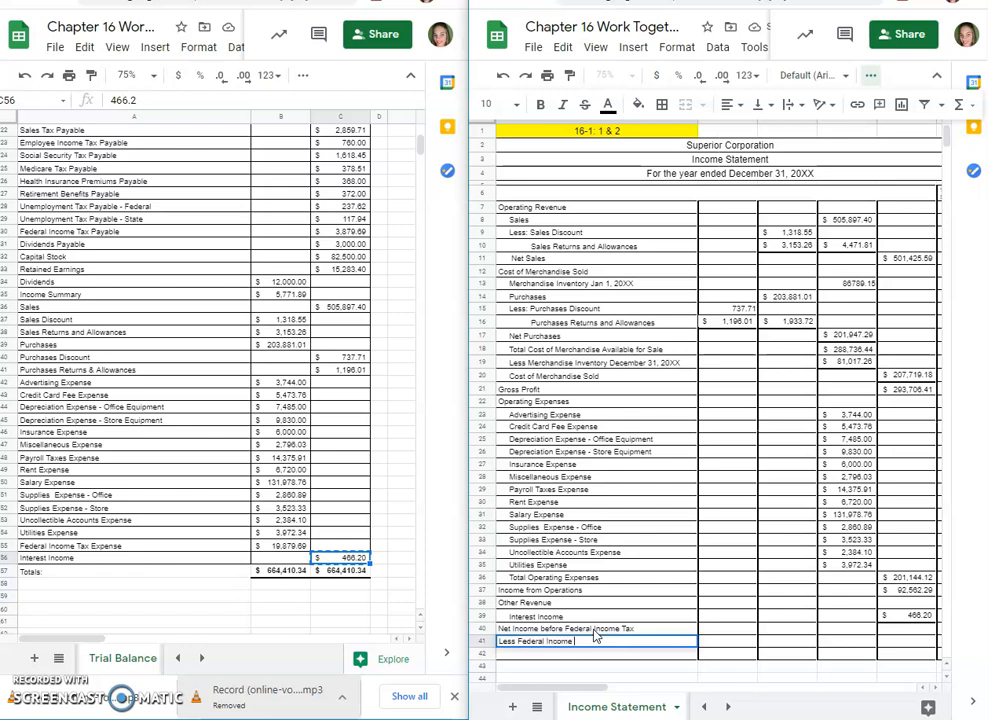
{"action": "type", "text": " Tax Expense"}
{"action": "key", "text": "Return"}
{"action": "type", "text": "Net Income "}
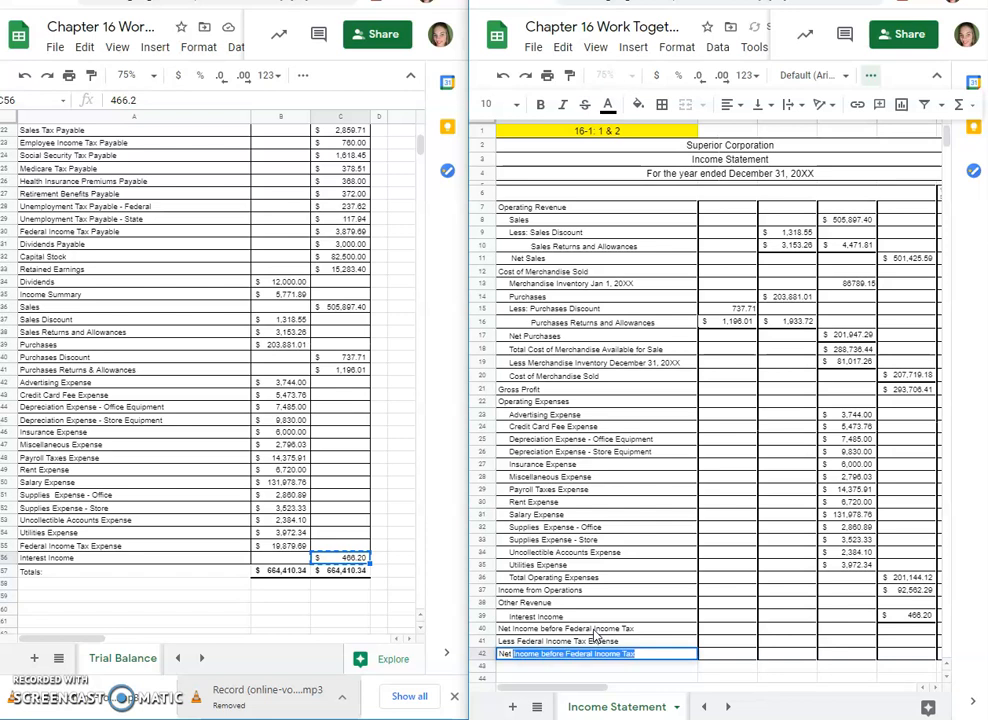
{"action": "type", "text": "after Federal Income Ta"}
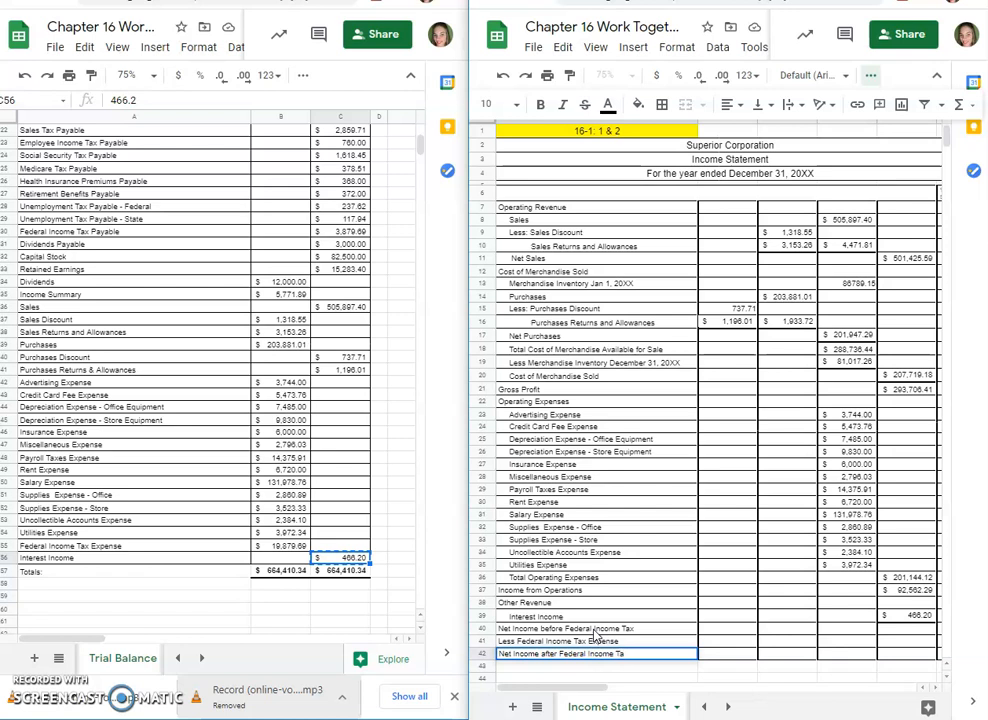
{"action": "type", "text": "x"}
{"action": "key", "text": "Return"}
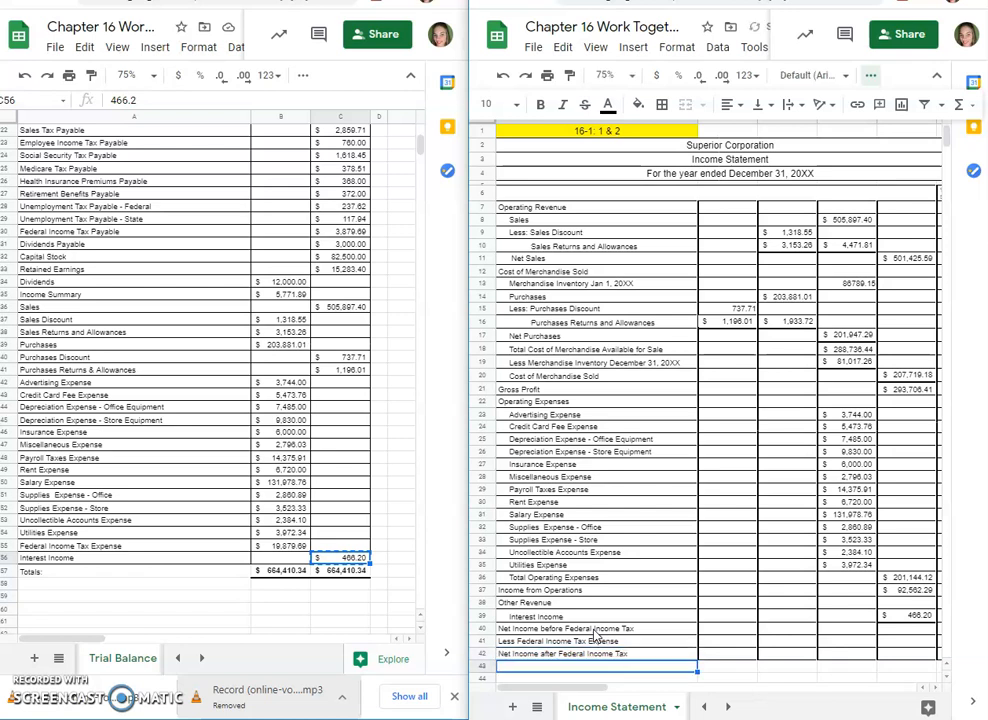
Step: Calculate Net Income before Federal Income Tax in E40 with the formula =E37+E39
{"action": "left_click", "coordinate": [916, 632]}
{"action": "type", "text": "="}
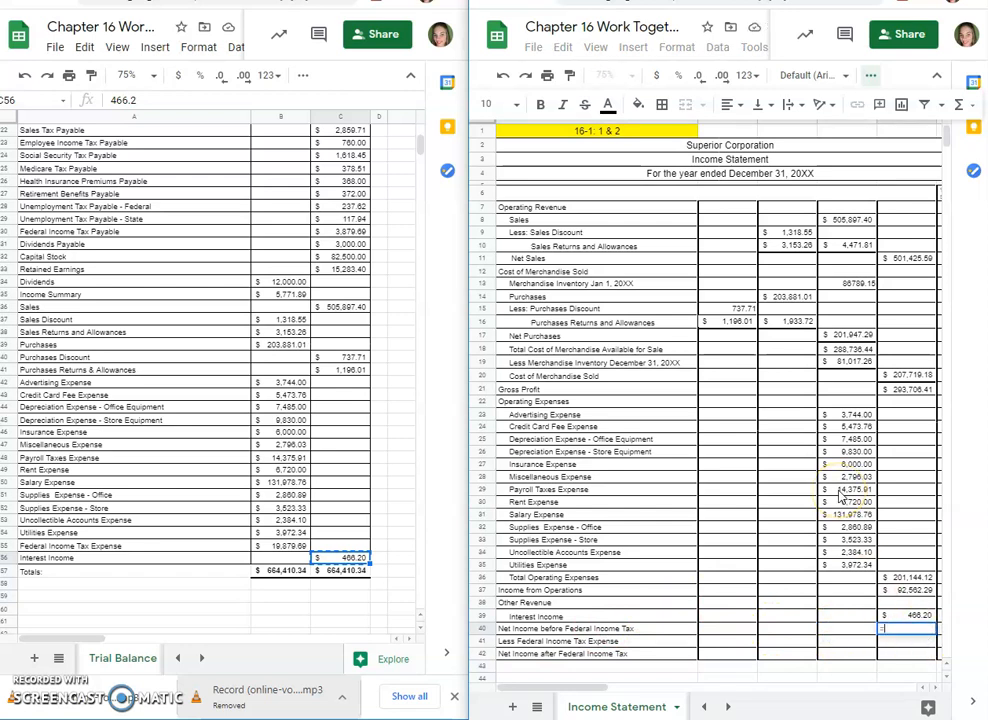
{"action": "left_click", "coordinate": [905, 590]}
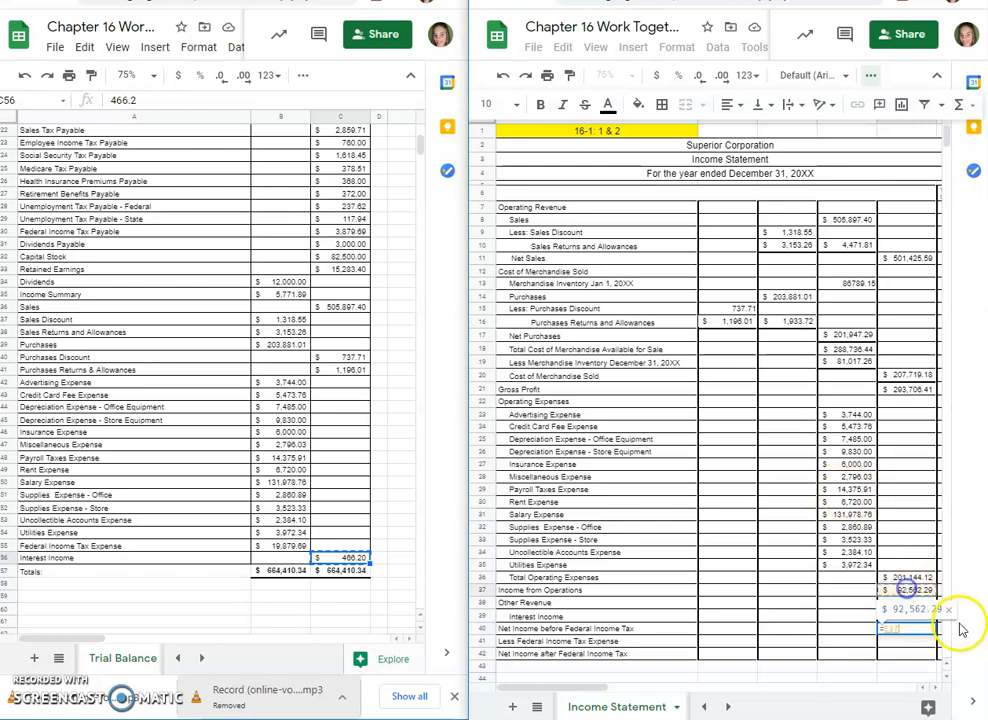
{"action": "type", "text": "+"}
{"action": "left_click", "coordinate": [912, 618]}
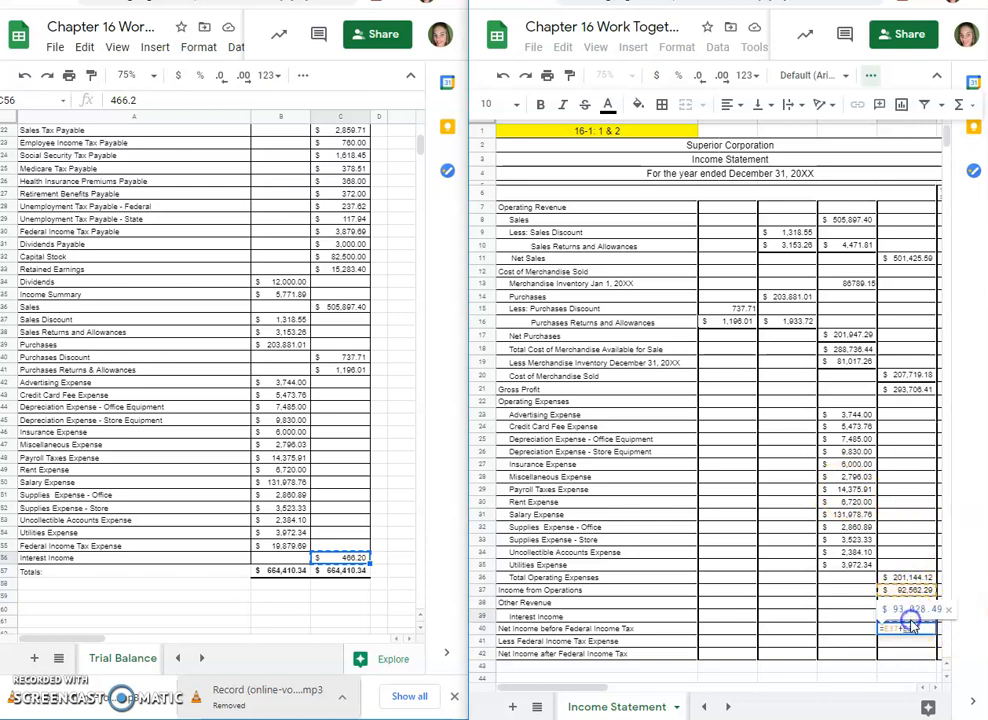
{"action": "key", "text": "Return"}
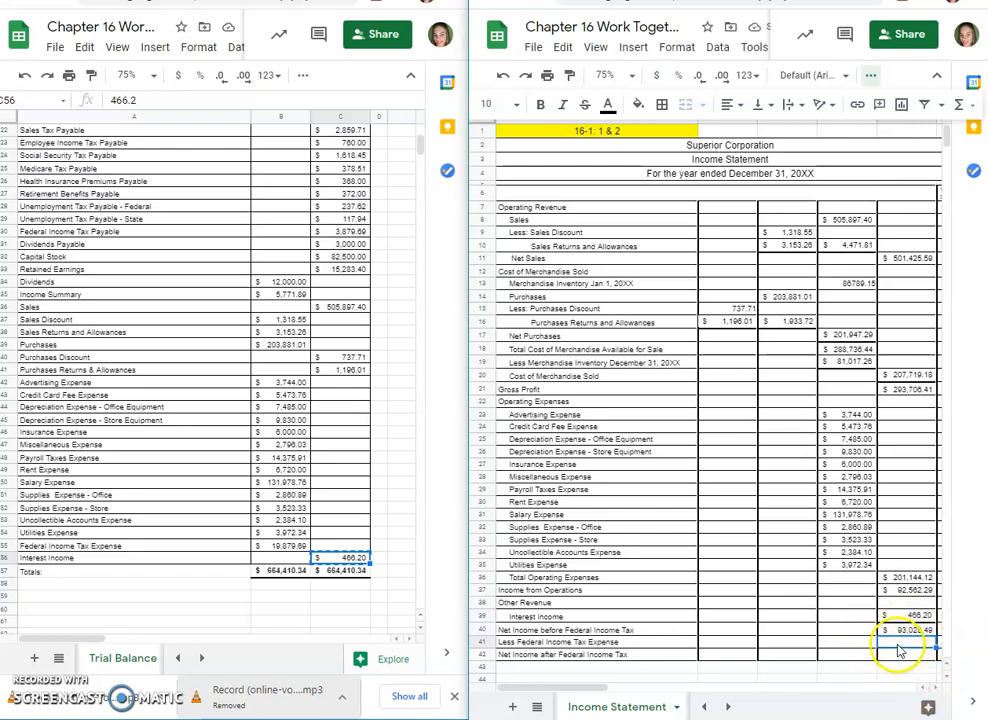
Step: Copy the Federal Income Tax Expense amount from B55 of the trial balance into E41 of the income statement
{"action": "left_click_drag", "start_coordinate": [283, 533], "coordinate": [288, 552]}
{"action": "left_click", "coordinate": [286, 548]}
{"action": "right_click", "coordinate": [286, 548]}
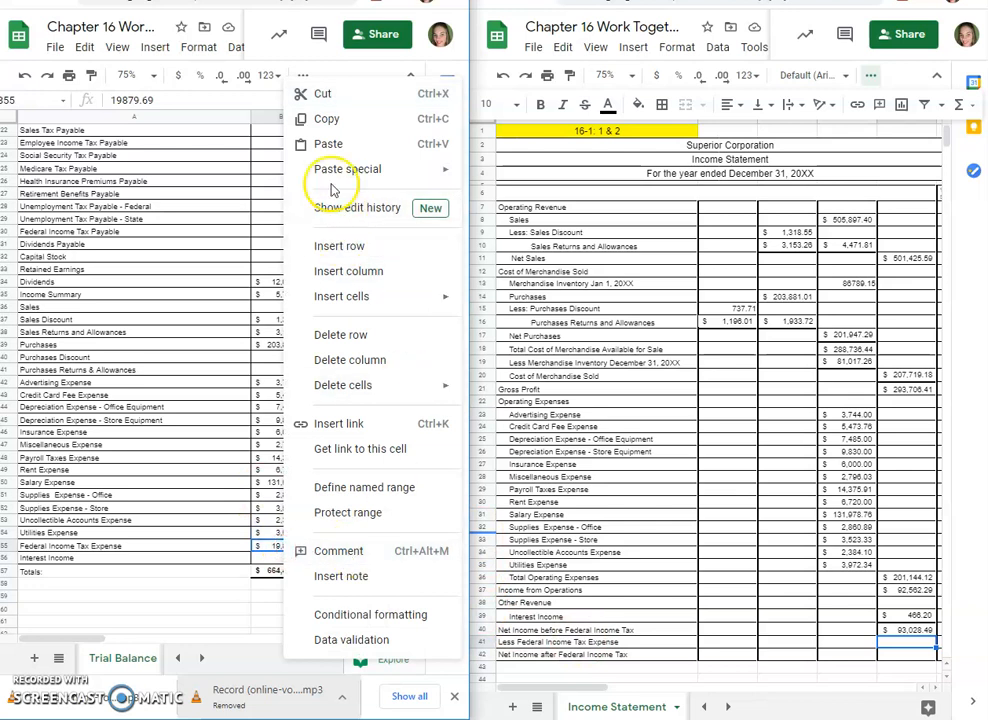
{"action": "left_click", "coordinate": [318, 122]}
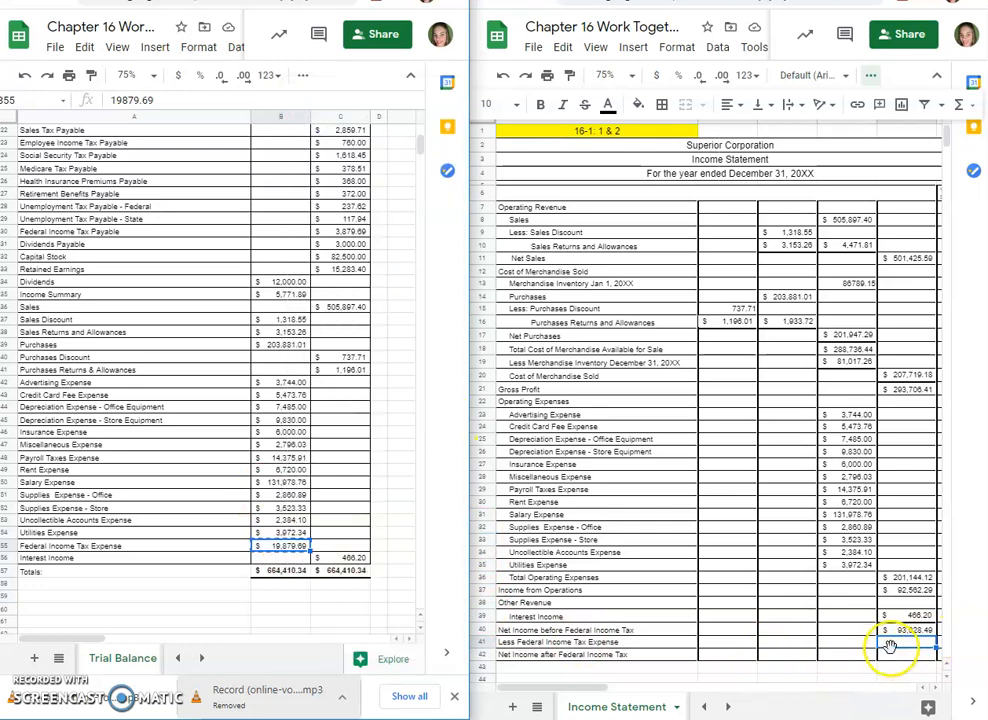
{"action": "right_click", "coordinate": [899, 645]}
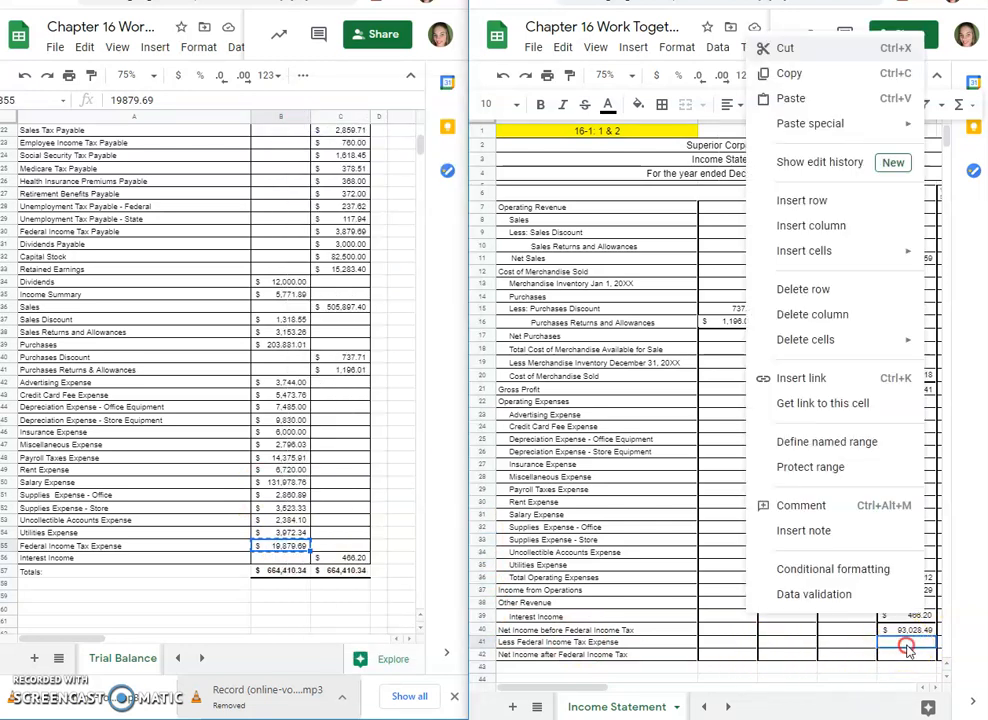
{"action": "left_click", "coordinate": [910, 648]}
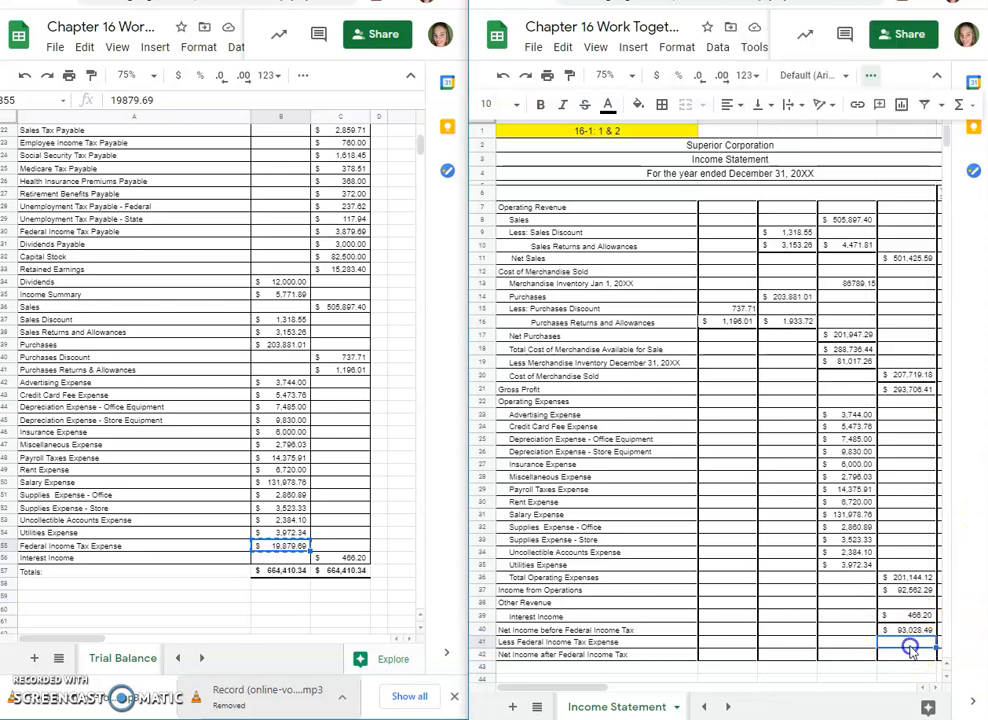
Step: Calculate Net Income after Federal Income Tax in E42 with the formula =E40-E41
{"action": "left_click", "coordinate": [912, 656]}
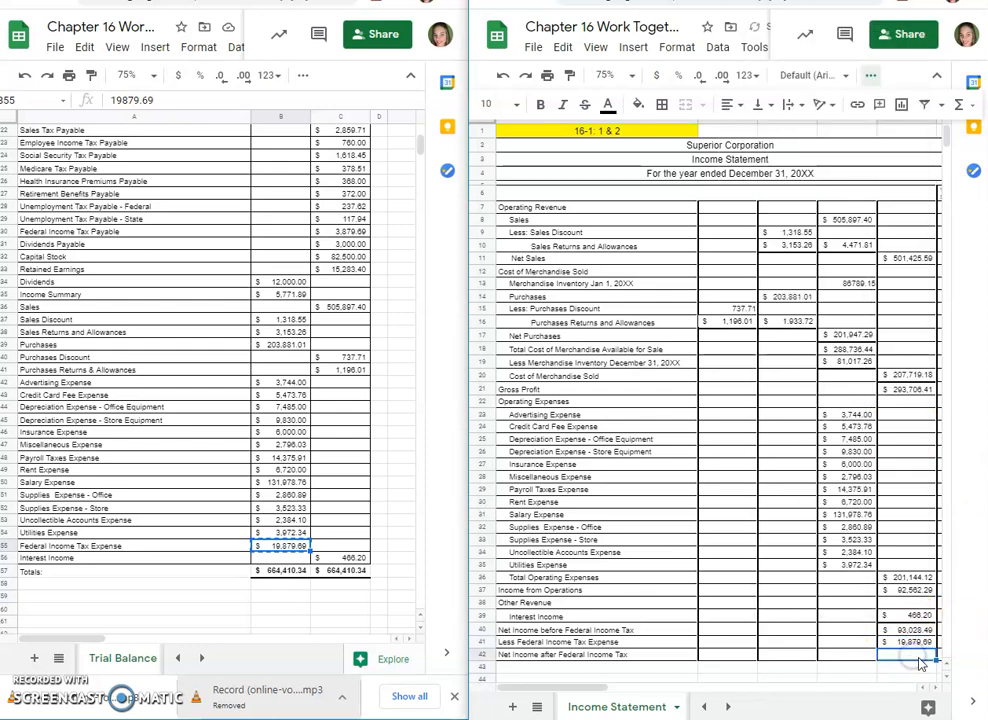
{"action": "type", "text": "="}
{"action": "left_click", "coordinate": [902, 631]}
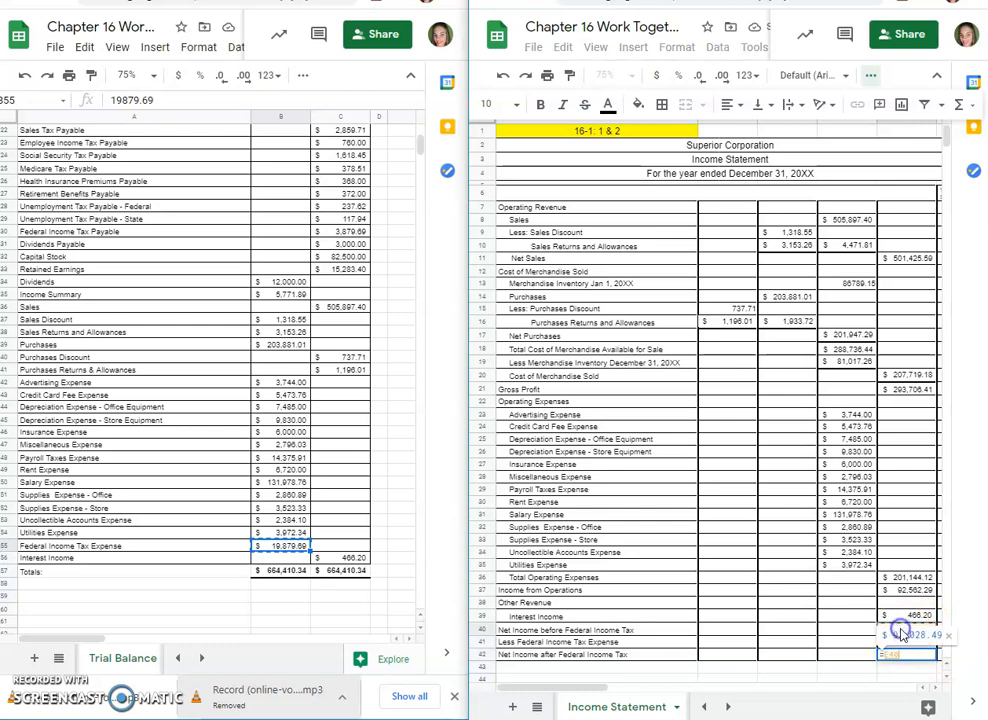
{"action": "type", "text": "-"}
{"action": "left_click", "coordinate": [921, 641]}
{"action": "key", "text": "Return"}
{"action": "left_click", "coordinate": [899, 656]}
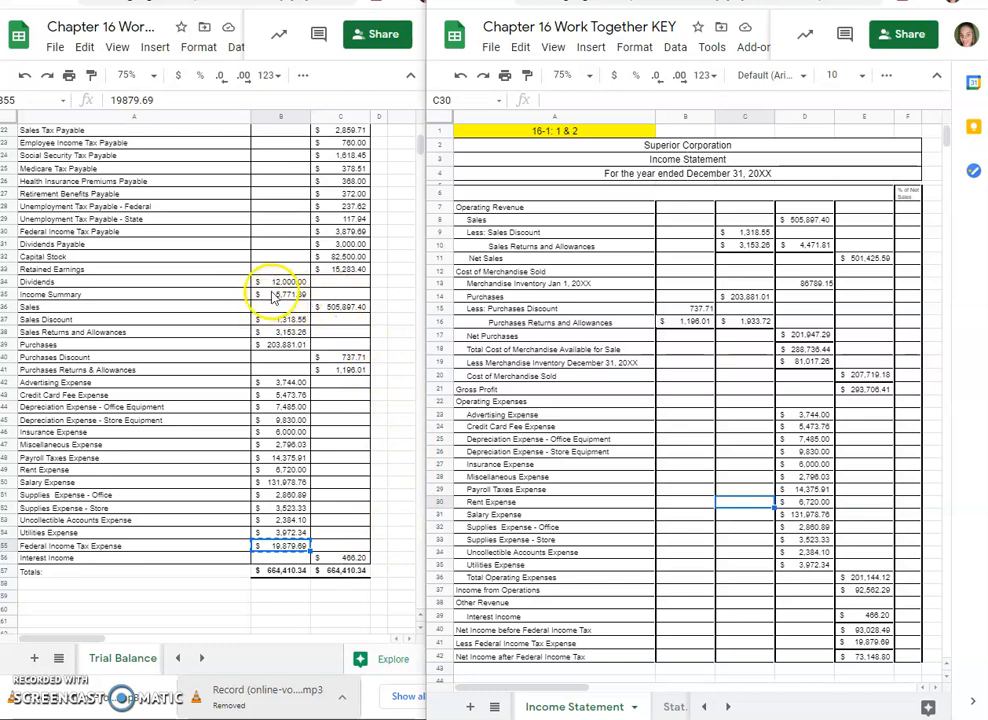
Step: Enter 100% in F8 for Sales in the % of Net Sales column
{"action": "scroll", "coordinate": [265, 232], "scroll_direction": "up", "scroll_amount": 5}
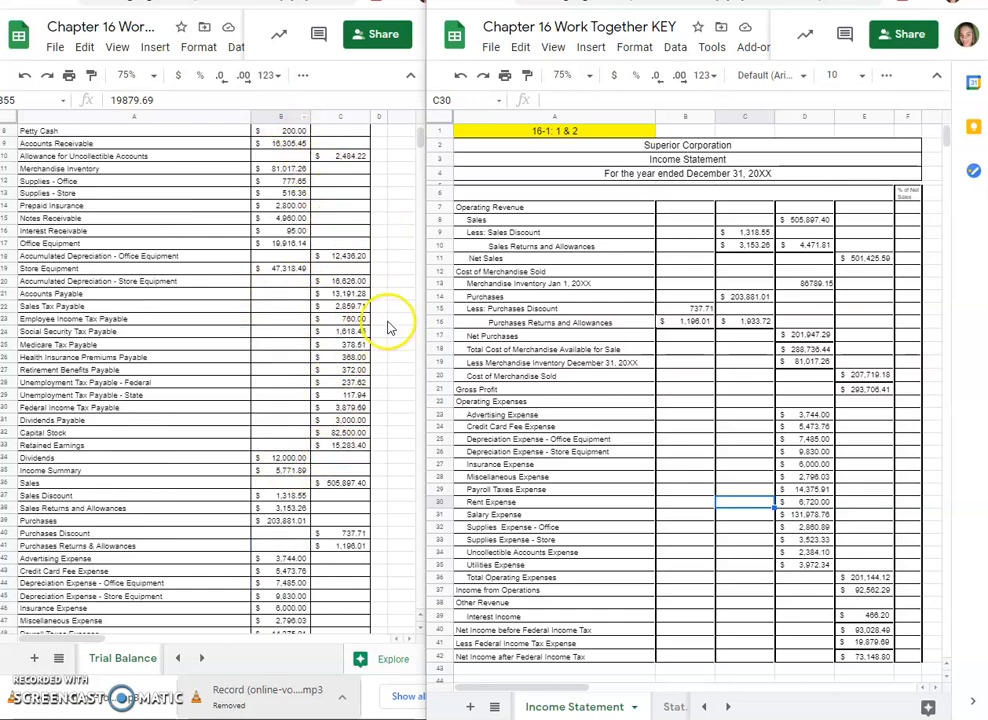
{"action": "scroll", "coordinate": [434, 490], "scroll_direction": "down", "scroll_amount": 3}
{"action": "scroll", "coordinate": [395, 468], "scroll_direction": "up", "scroll_amount": 1}
{"action": "scroll", "coordinate": [540, 500], "scroll_direction": "up", "scroll_amount": 1}
{"action": "left_click", "coordinate": [796, 646]}
{"action": "scroll", "coordinate": [796, 646], "scroll_direction": "up", "scroll_amount": 2}
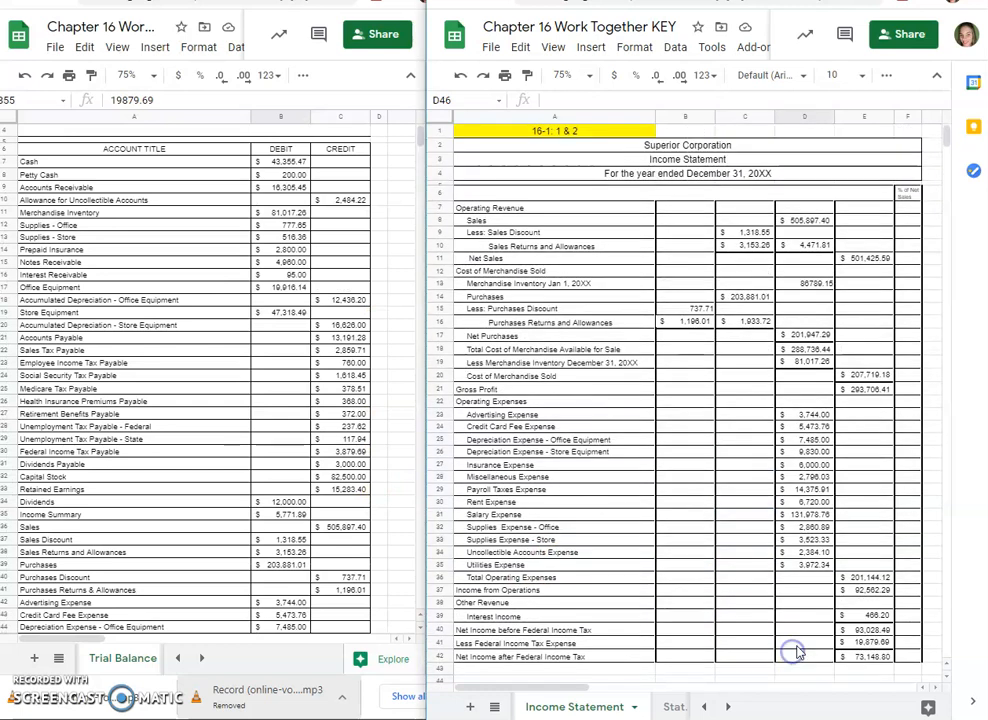
{"action": "left_click", "coordinate": [905, 208]}
{"action": "left_click", "coordinate": [906, 221]}
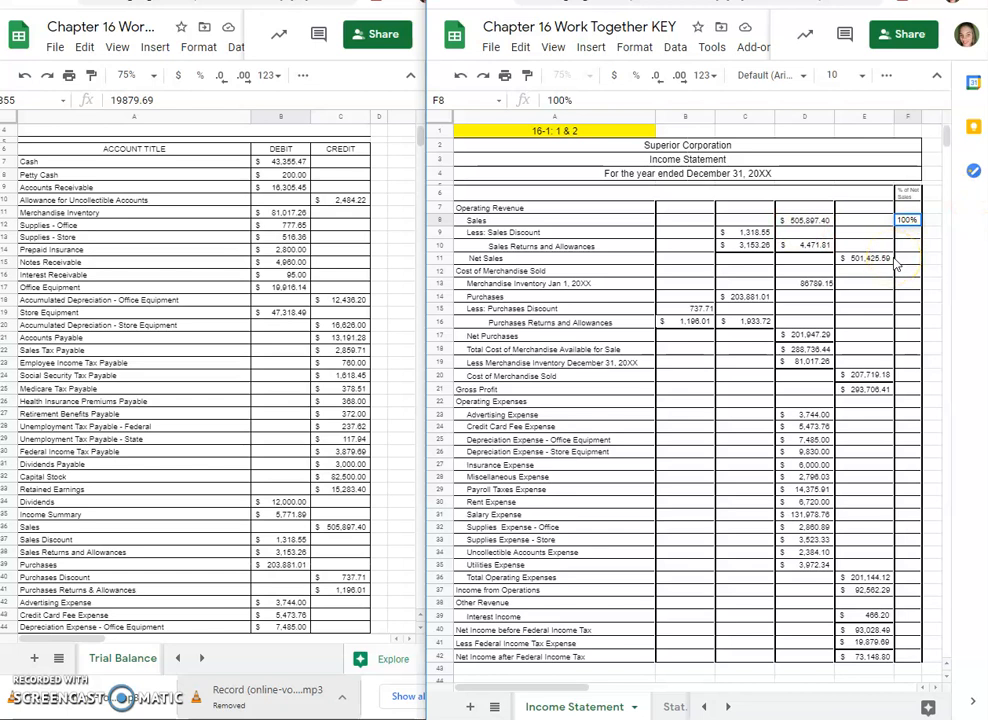
Step: Calculate Cost of Merchandise Sold as a share of net sales in F20 with the formula =E20/$E$11
{"action": "left_click", "coordinate": [906, 375]}
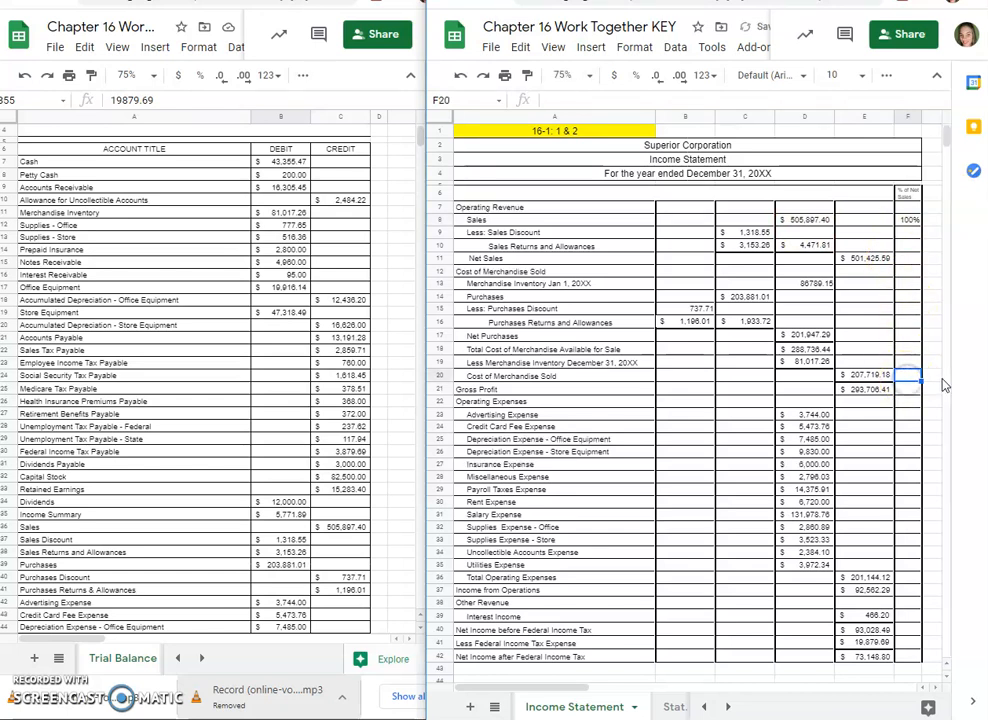
{"action": "type", "text": "="}
{"action": "left_click", "coordinate": [852, 376]}
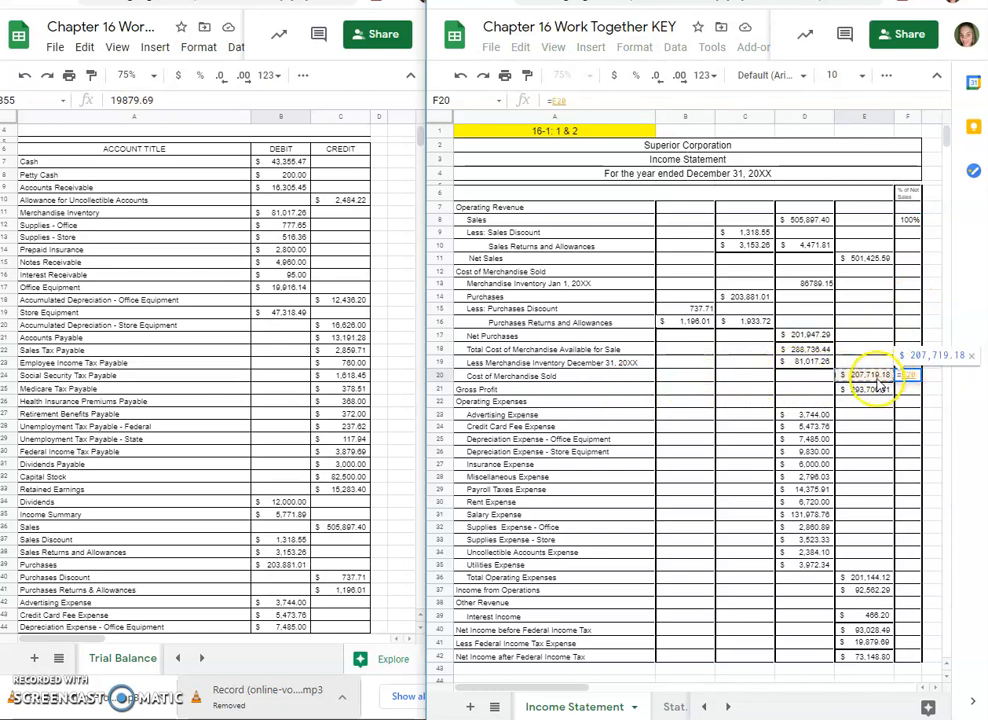
{"action": "type", "text": "/"}
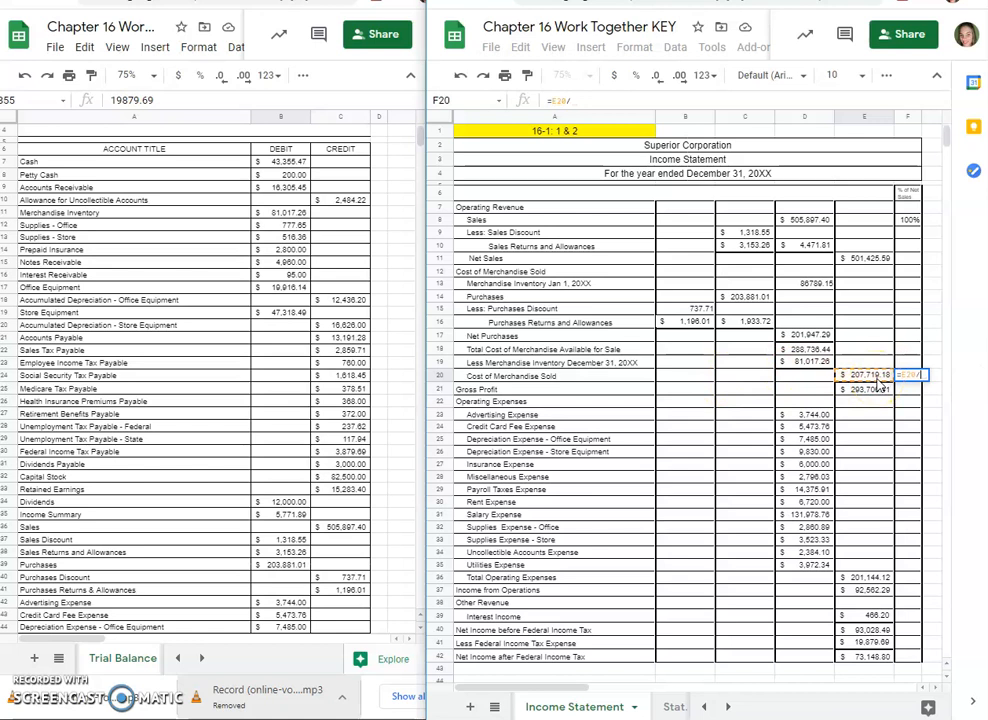
{"action": "left_click", "coordinate": [884, 260]}
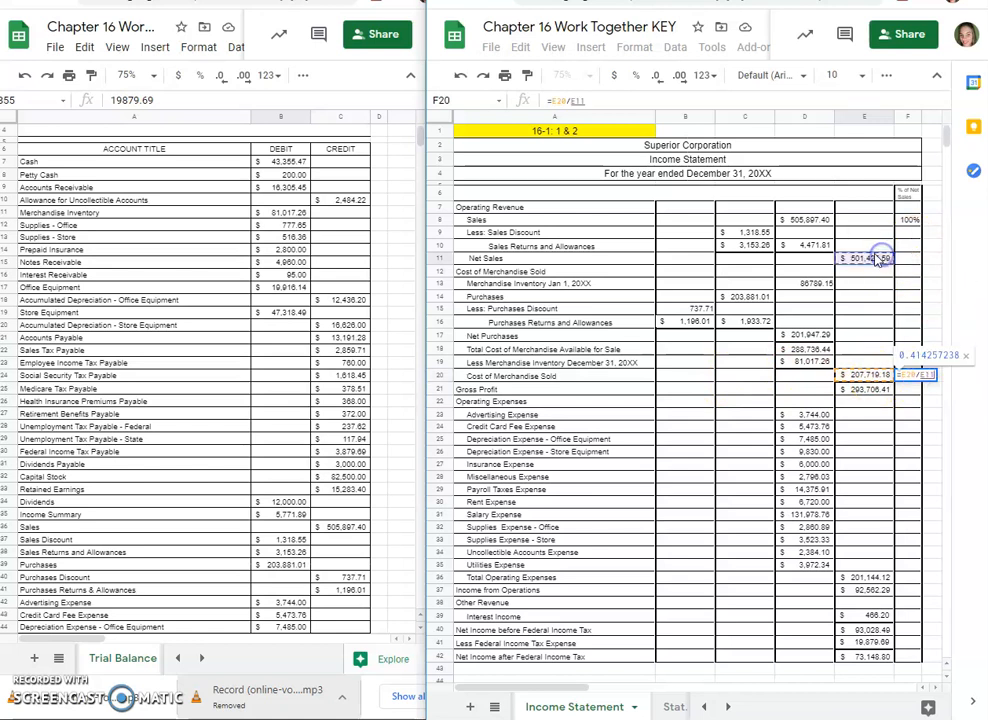
{"action": "left_click", "coordinate": [575, 100]}
{"action": "type", "text": "$"}
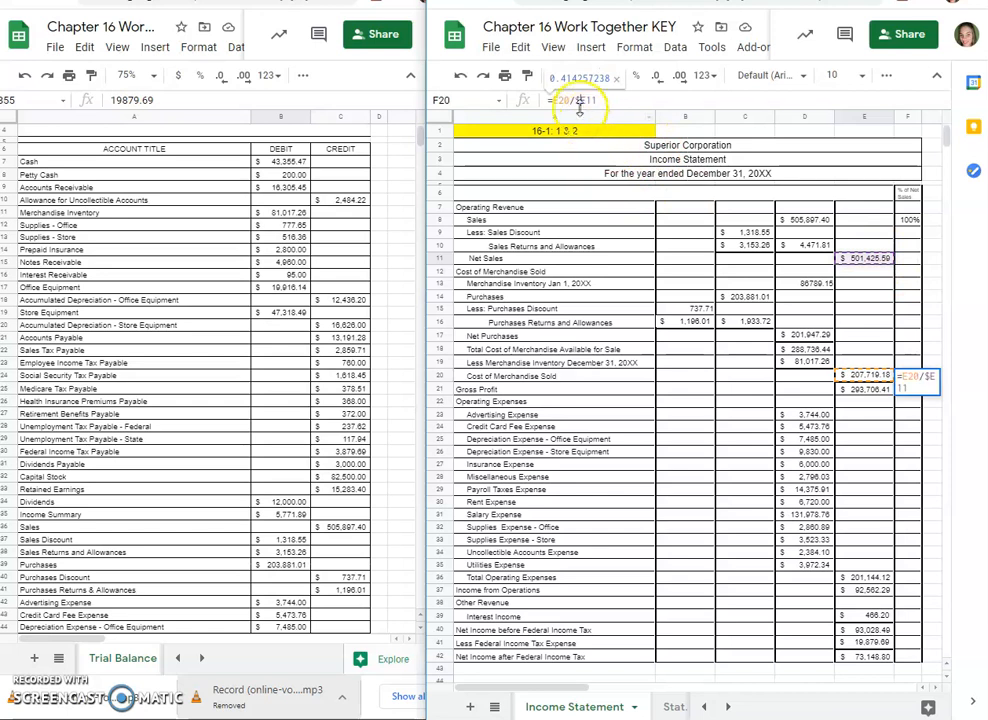
{"action": "left_click", "coordinate": [586, 100]}
{"action": "type", "text": "$"}
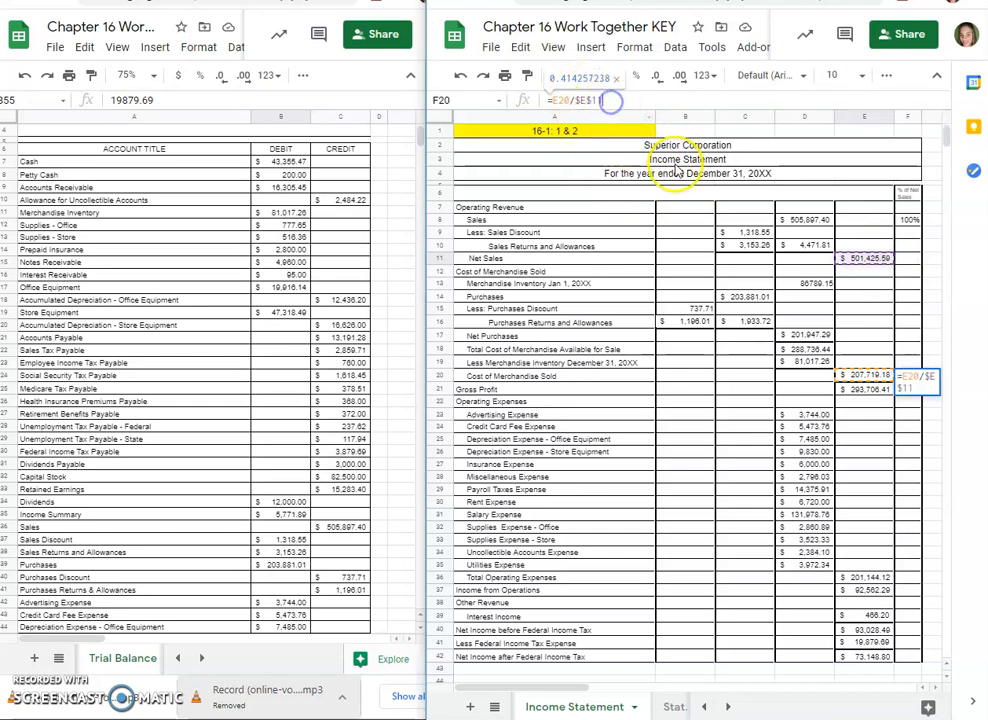
{"action": "key", "text": "Return"}
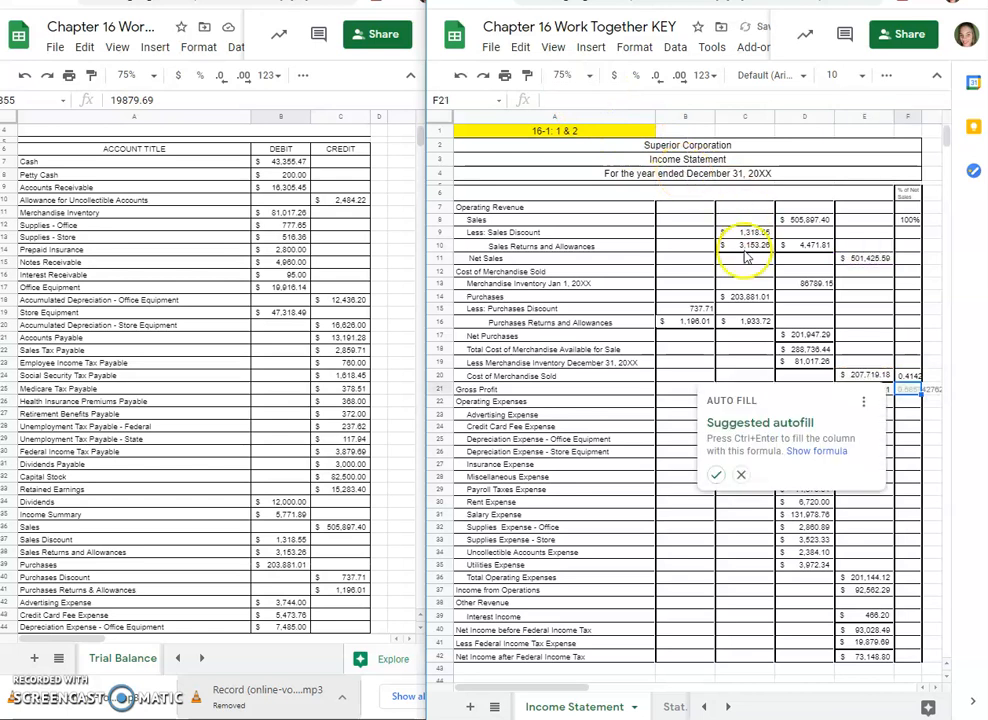
{"action": "left_click", "coordinate": [910, 376]}
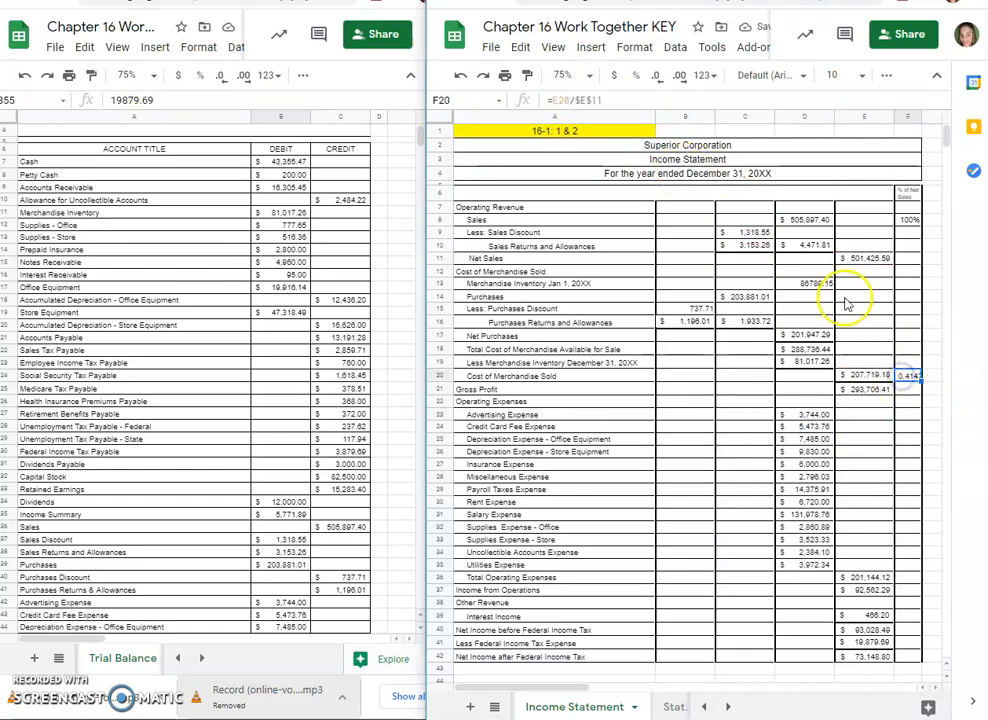
Step: Format F20 as a percentage with one decimal place and copy its formula to Gross Profit in F21
{"action": "left_click", "coordinate": [632, 75]}
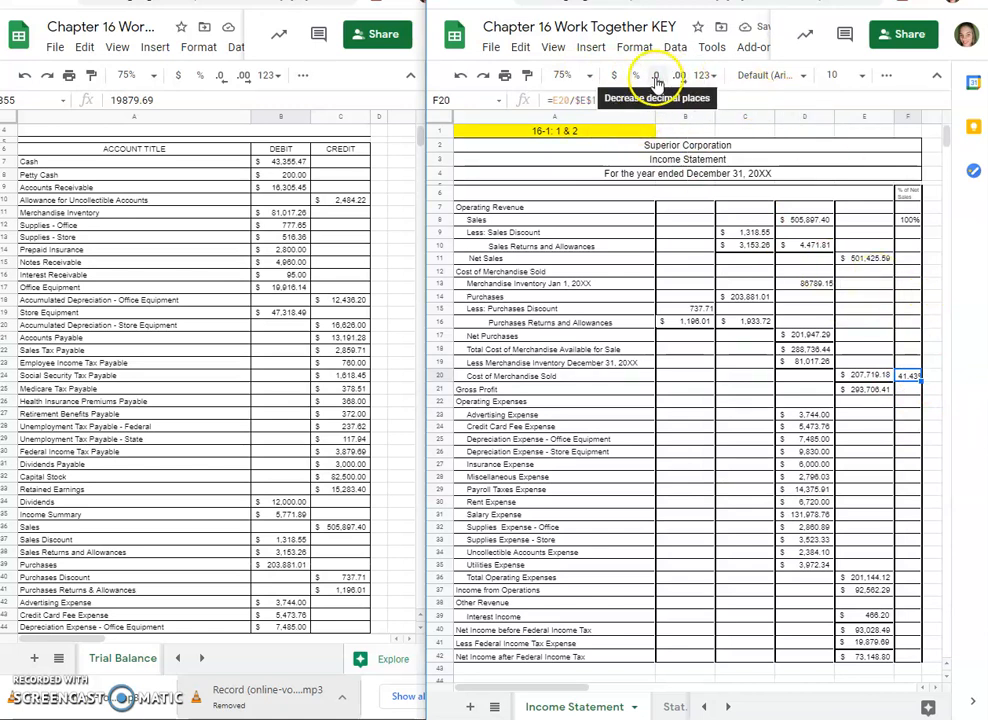
{"action": "left_click", "coordinate": [657, 78]}
{"action": "left_click", "coordinate": [907, 386]}
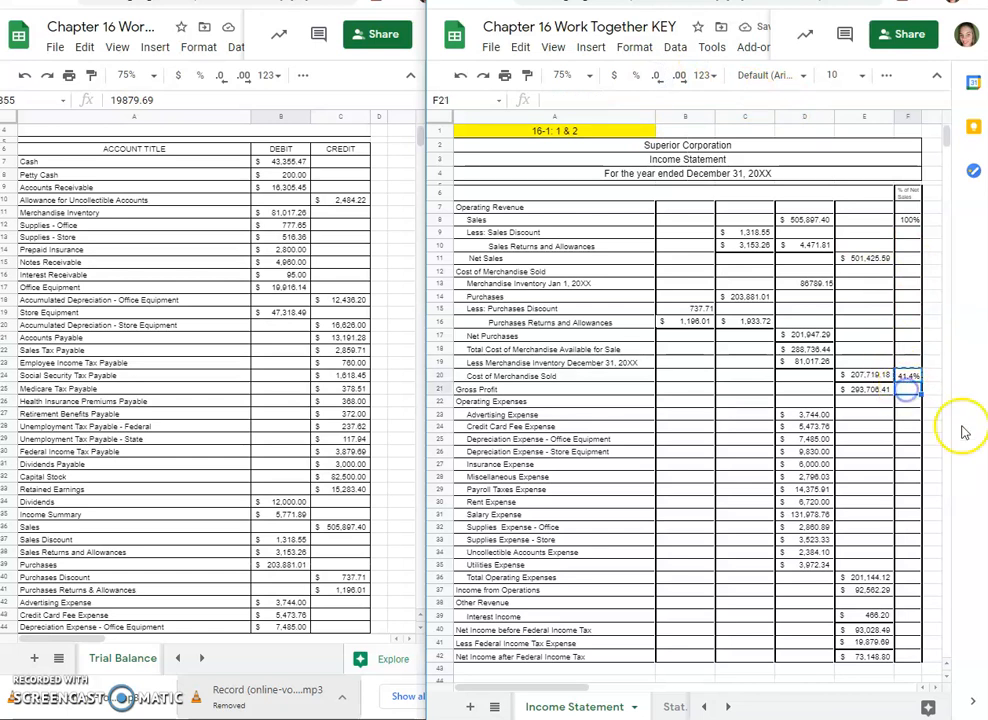
{"action": "key", "text": "ctrl+d"}
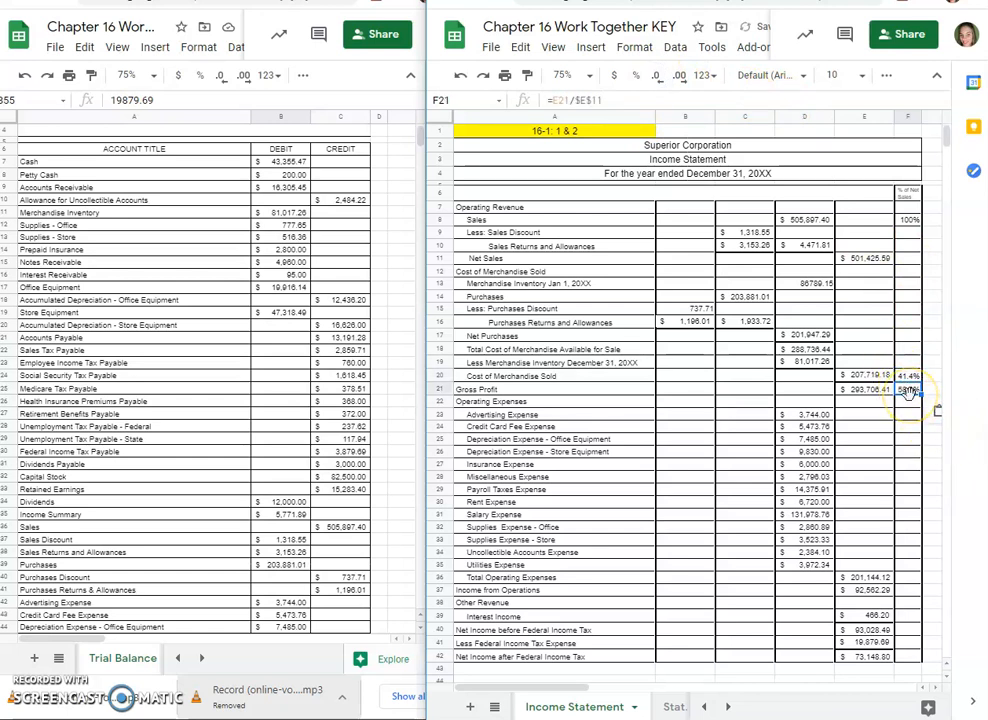
Step: Copy the net sales percentage formula to Total Operating Expenses in F36 and Income from Operations in F37
{"action": "left_click", "coordinate": [908, 578]}
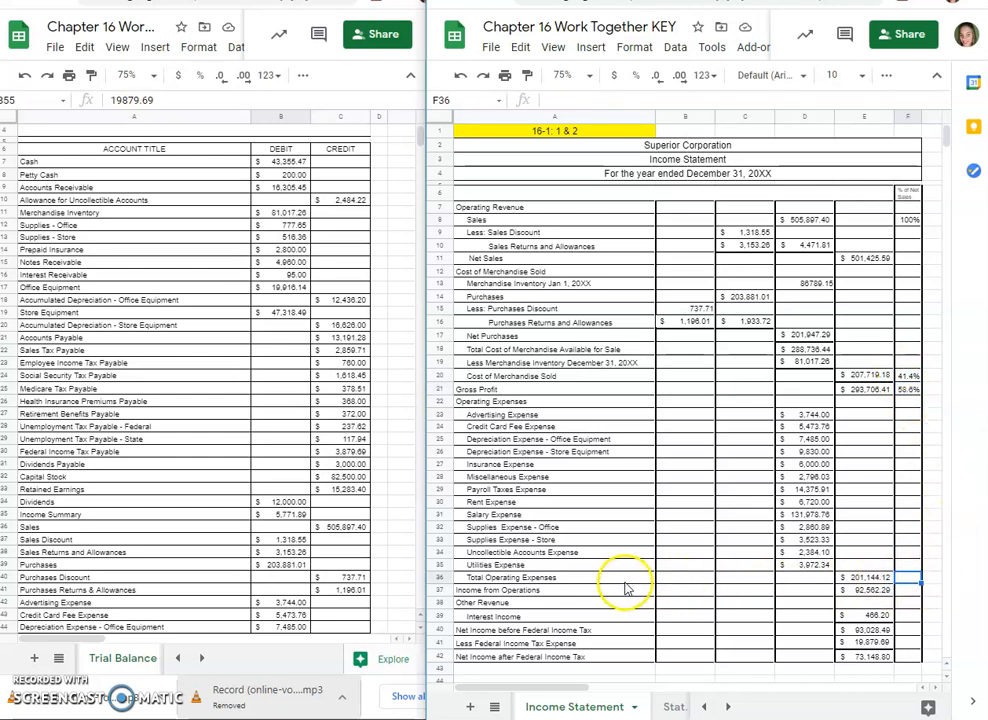
{"action": "type", "text": "40.1%"}
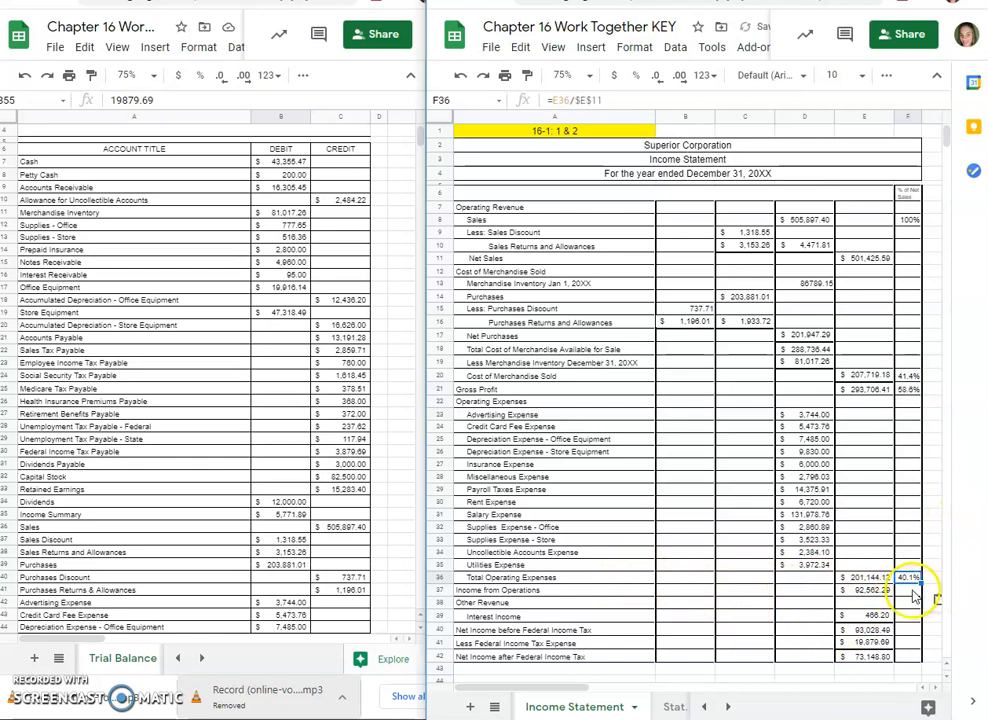
{"action": "left_click", "coordinate": [910, 592]}
{"action": "type", "text": "18.5%"}
Step: Copy the net sales percentage formula into F39 through F42, from Interest Income to Net Income after Federal Income Tax
{"action": "left_click", "coordinate": [908, 632]}
{"action": "left_click", "coordinate": [907, 618]}
{"action": "type", "text": "=E39/$E$11"}
{"action": "left_click", "coordinate": [907, 632]}
{"action": "type", "text": "=E40/$E$11"}
{"action": "left_click", "coordinate": [908, 646]}
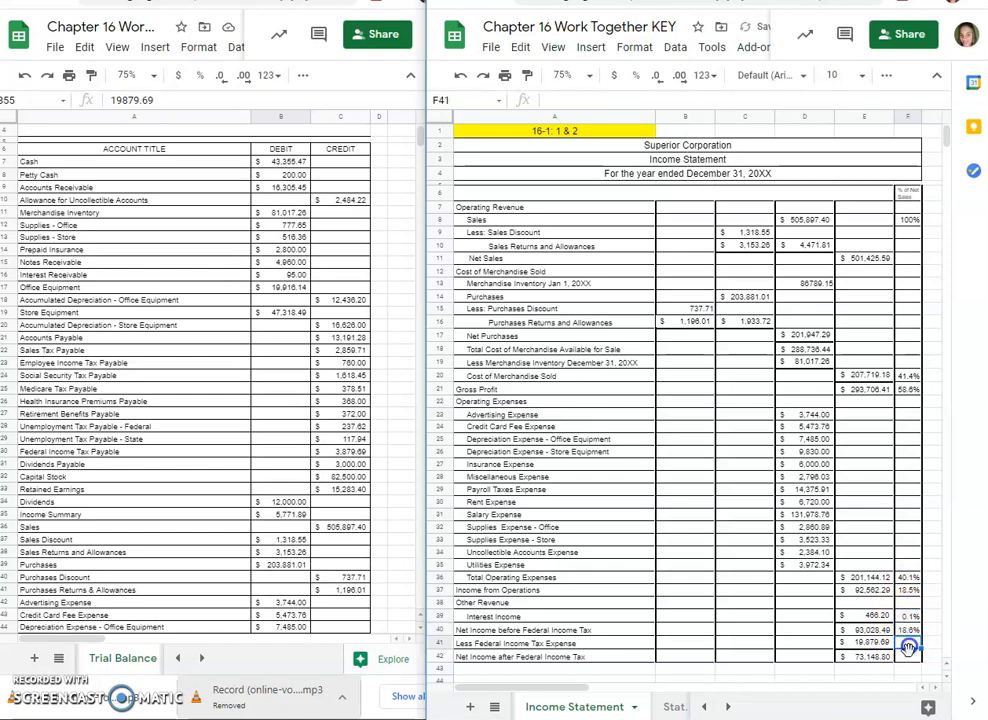
{"action": "left_click", "coordinate": [908, 656]}
{"action": "key", "text": "ctrl+v"}
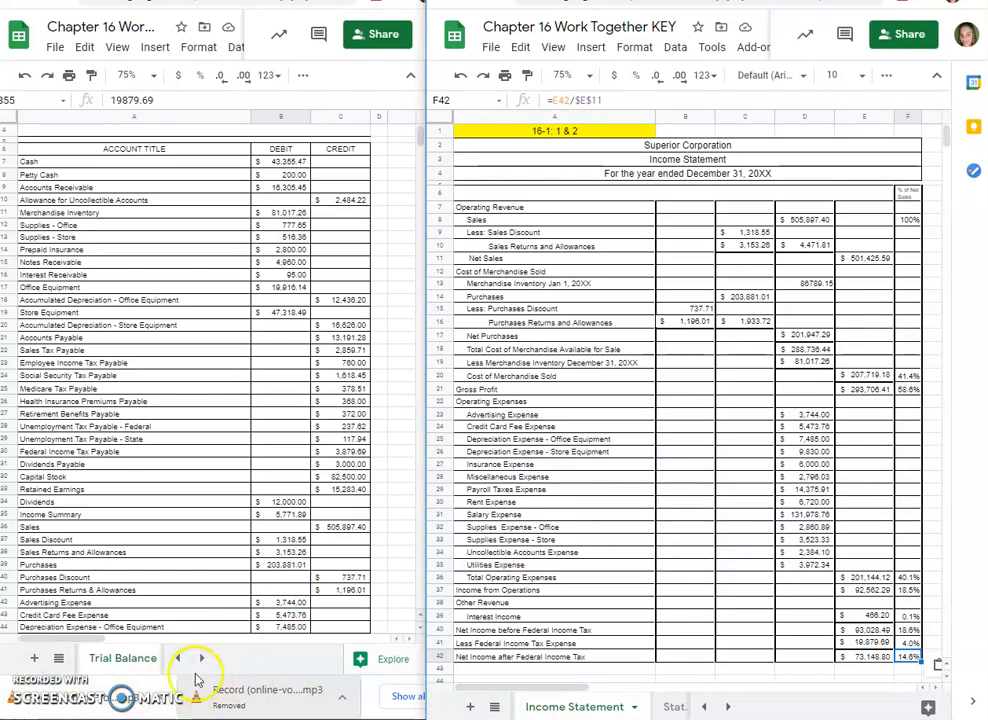
Step: Show the instructions sheet in the trial balance workbook and enter 100% for Net Sales in F11 of the income statement
{"action": "left_click", "coordinate": [175, 659]}
{"action": "left_click", "coordinate": [128, 663]}
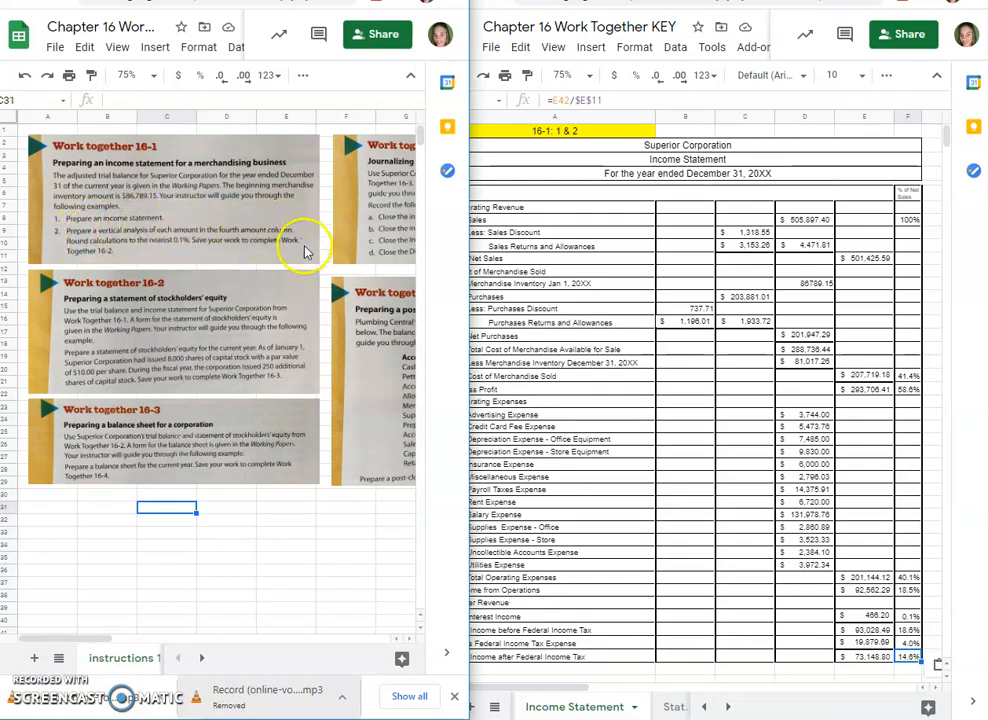
{"action": "left_click", "coordinate": [901, 258]}
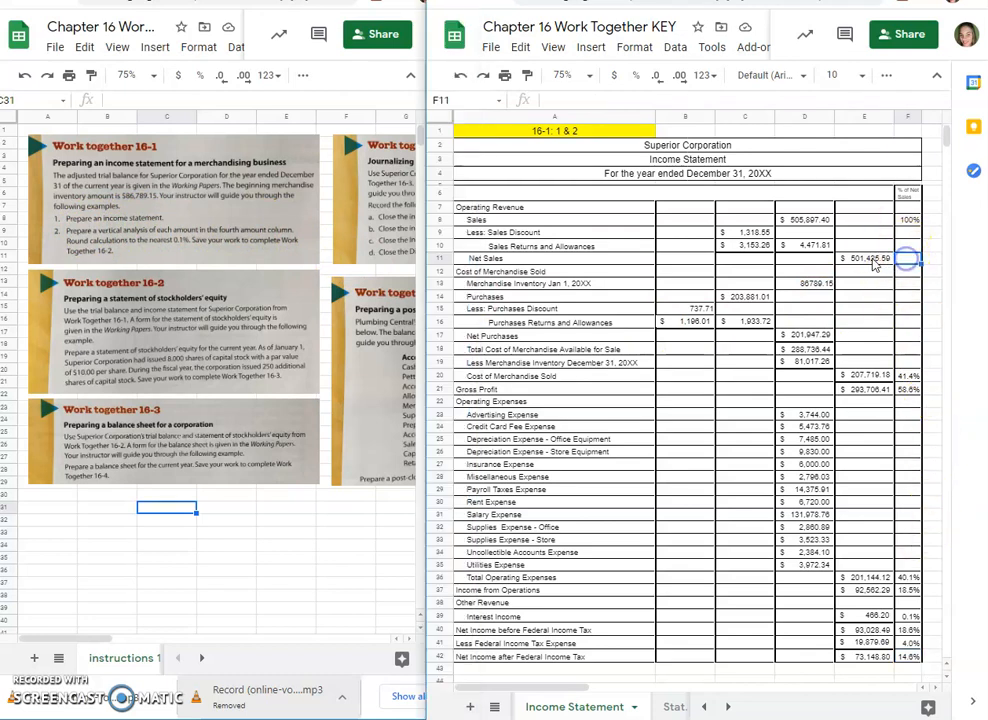
{"action": "left_click", "coordinate": [908, 222]}
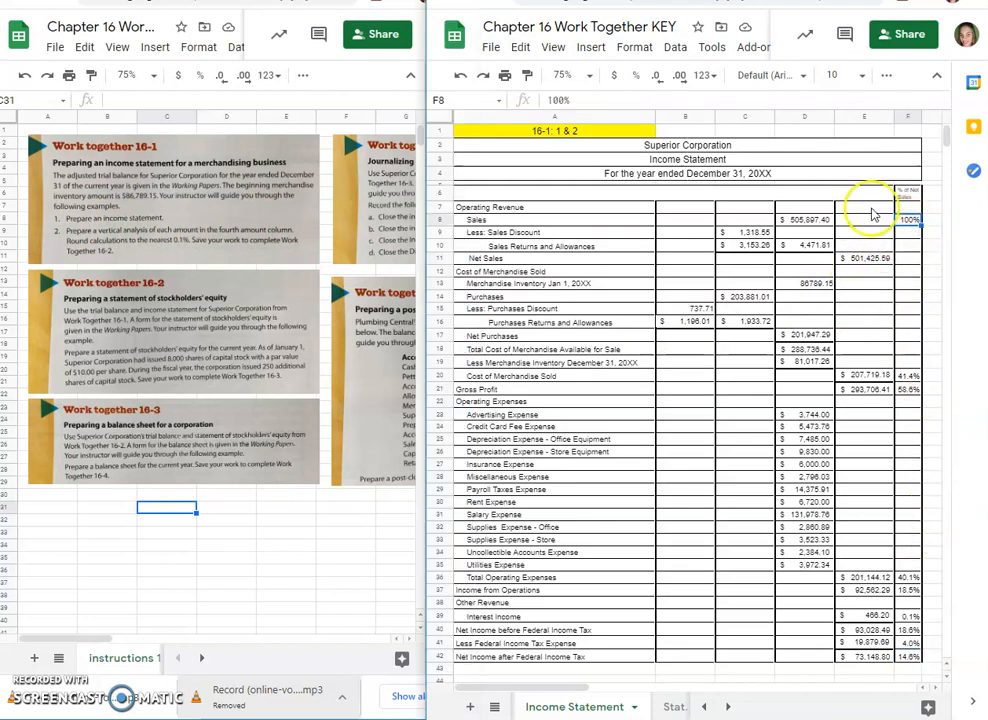
{"action": "left_click", "coordinate": [911, 260]}
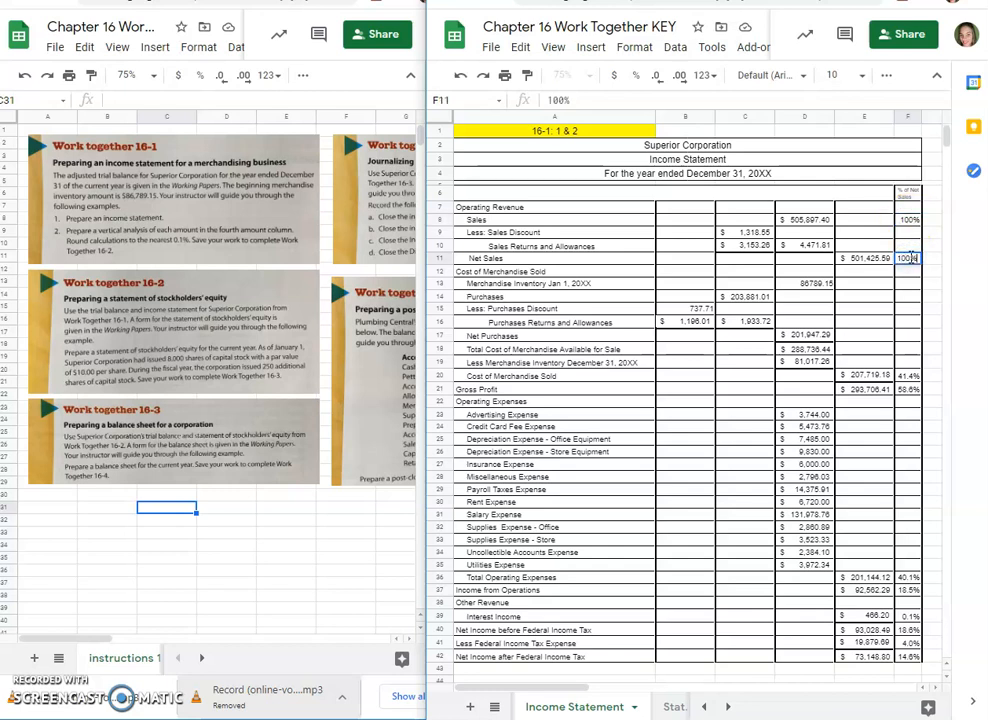
{"action": "left_click", "coordinate": [911, 222]}
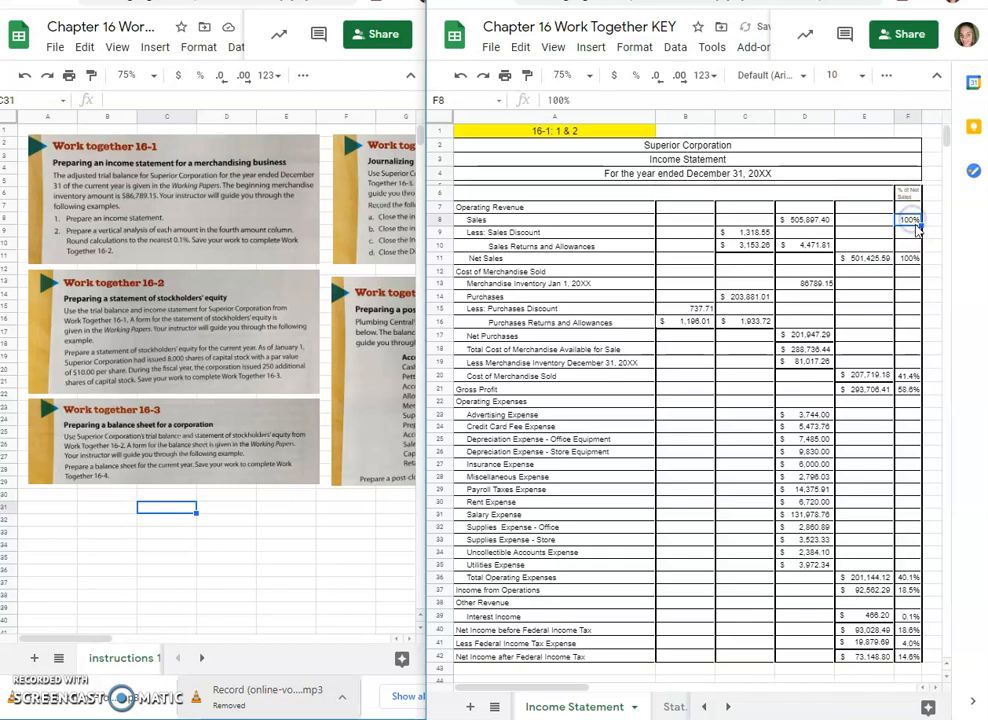